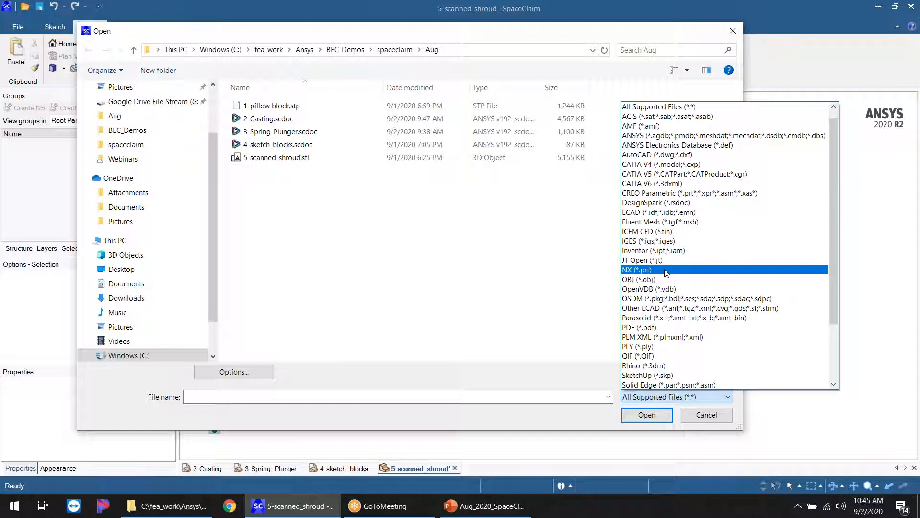
Step: Open 1-pillow block.stp with the file filter set to All Supported Files and make its document tab the first one
scroll(674, 312, down, 3)
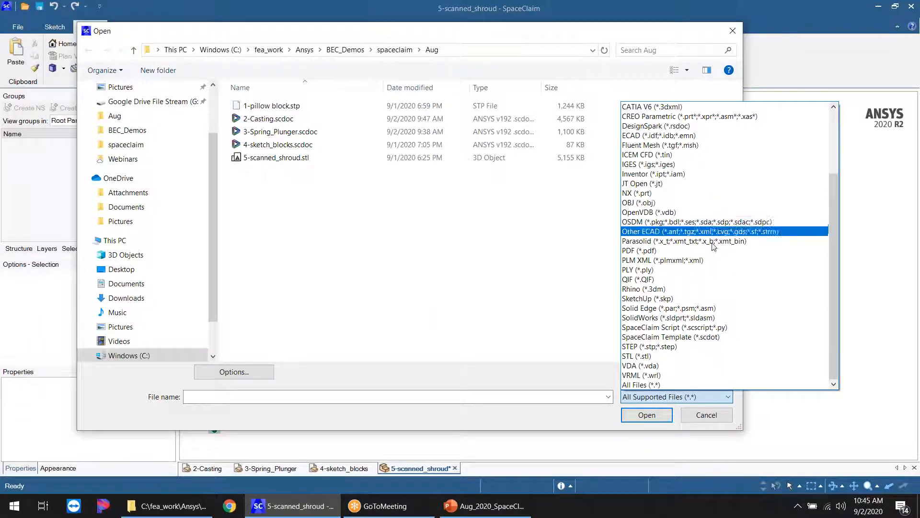
scroll(710, 278, up, 3)
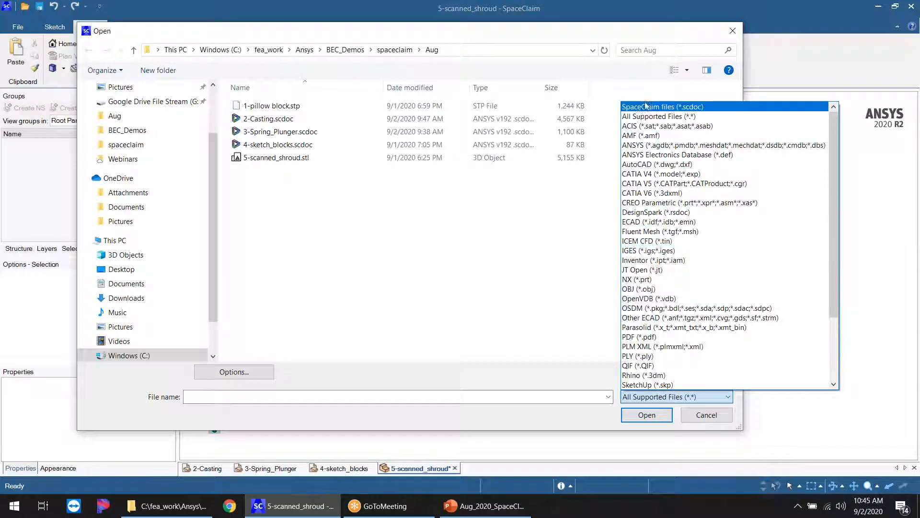
click(653, 117)
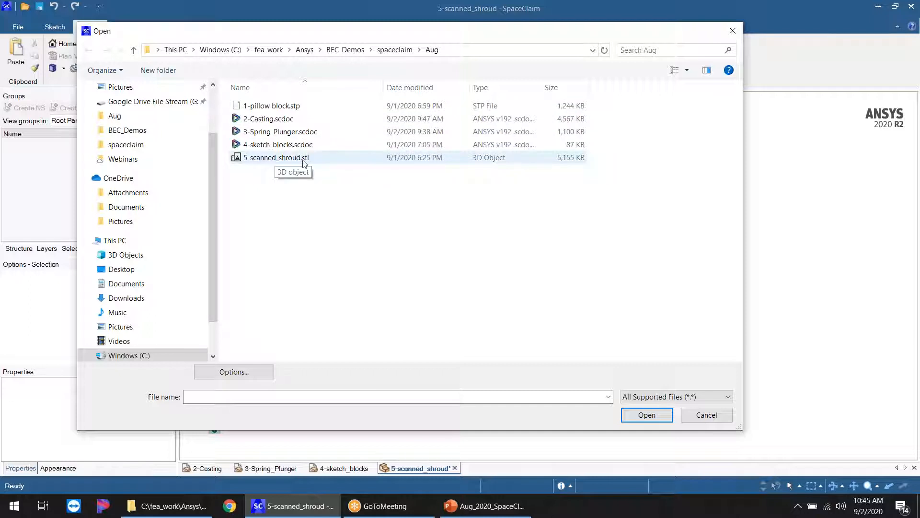
click(272, 106)
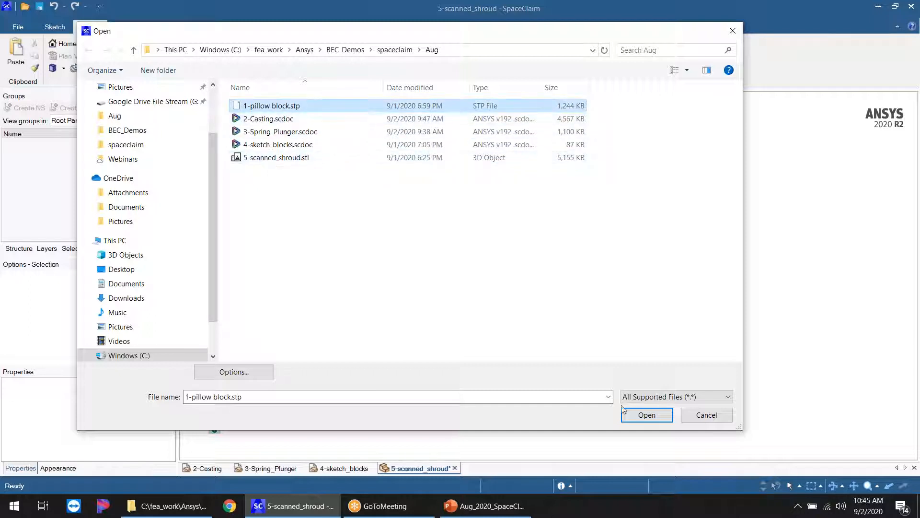
click(647, 415)
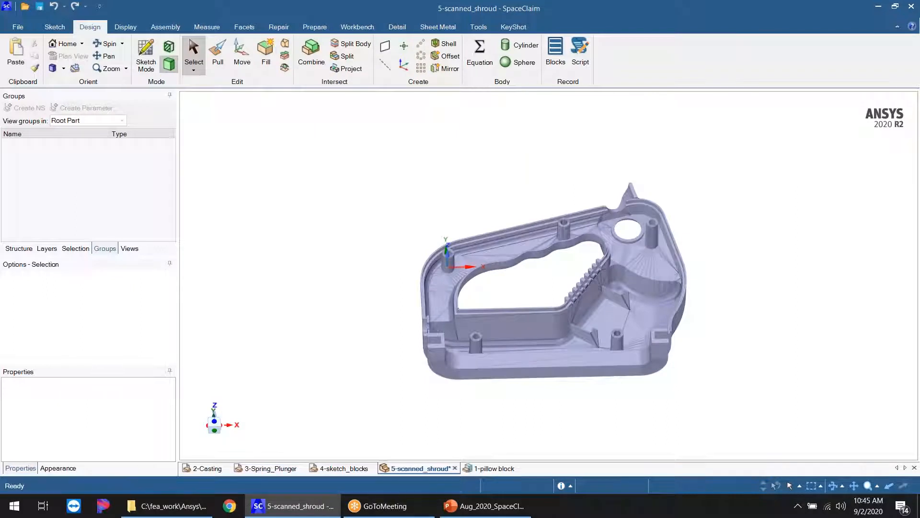
drag(387, 476, 205, 471)
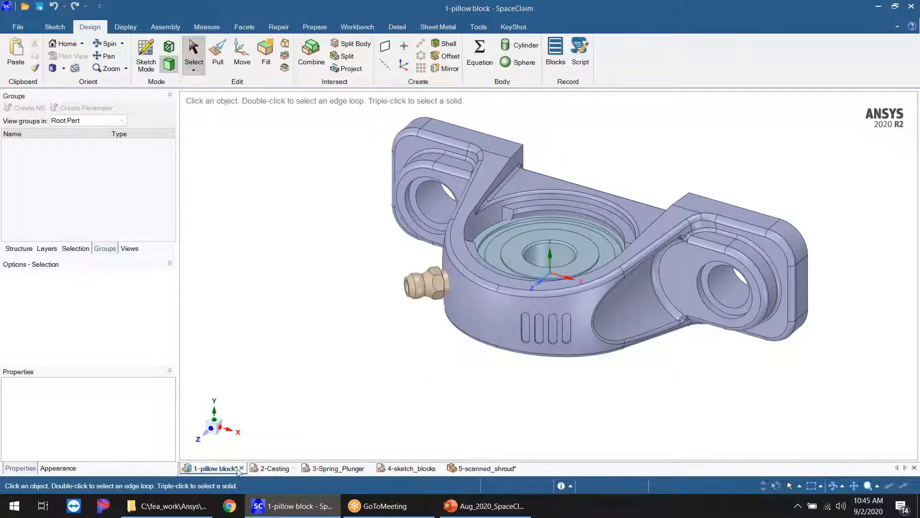
Step: Examine the pillow block assembly from its upright front side and display its component structure
middle_drag(473, 424, 548, 263)
click(523, 261)
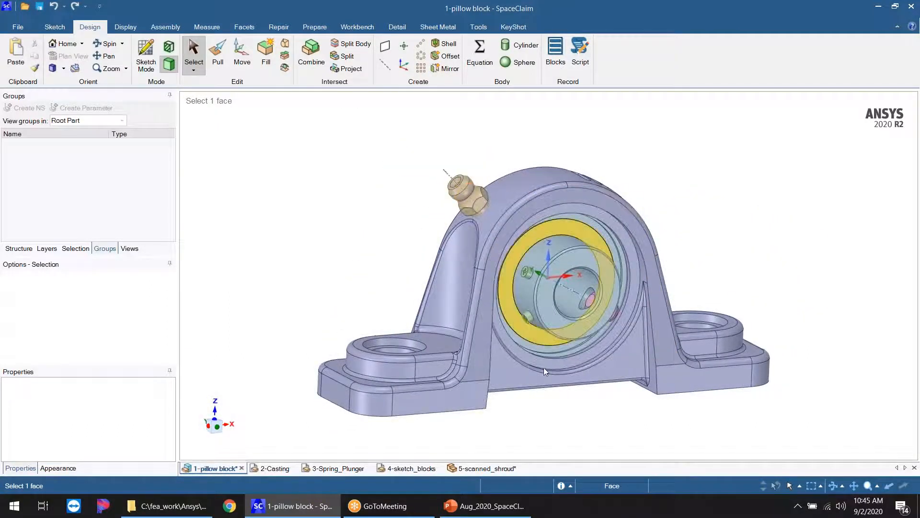
ctrl+middle_drag(571, 404, 548, 376)
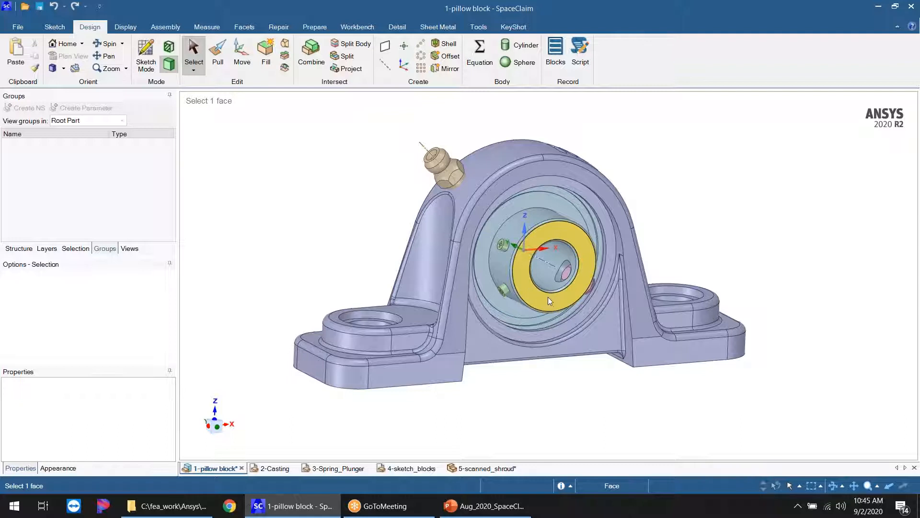
middle_drag(550, 302, 547, 327)
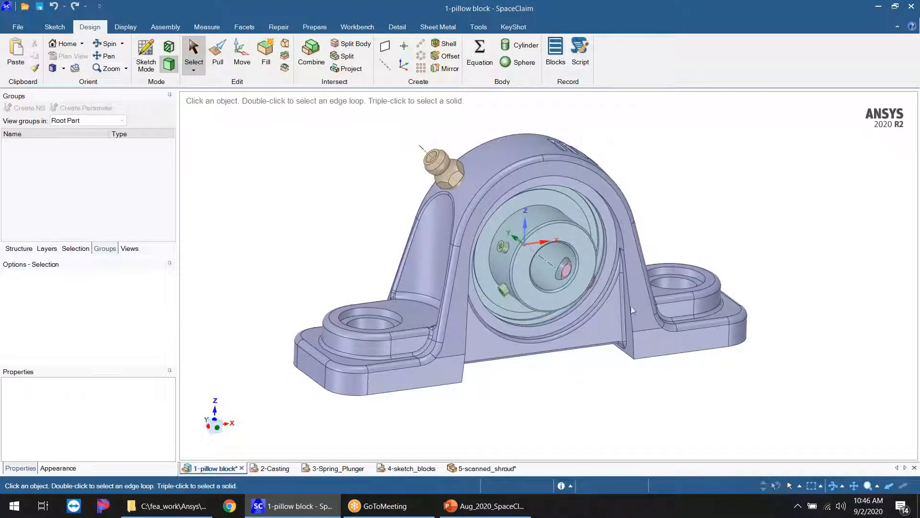
click(19, 248)
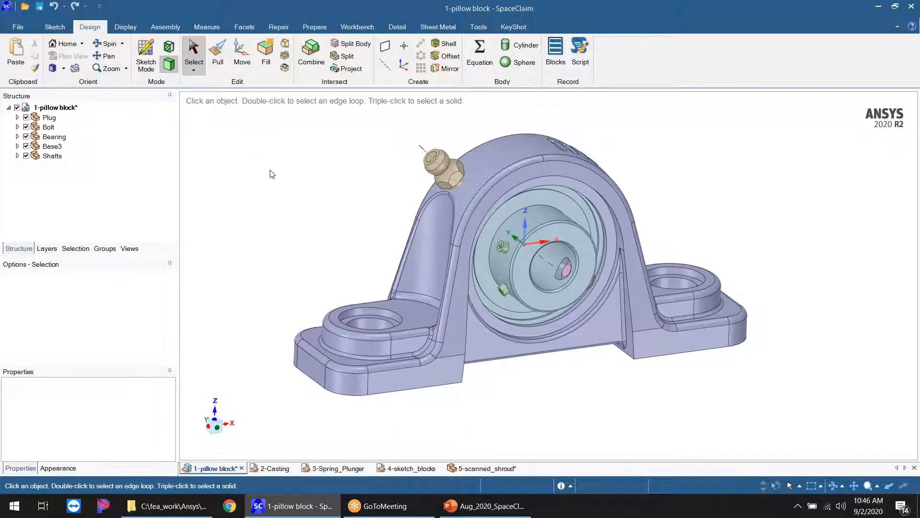
Step: Section the assembly parallel to the base's front face and shift the section plane back and forth through the bearing
key(x)
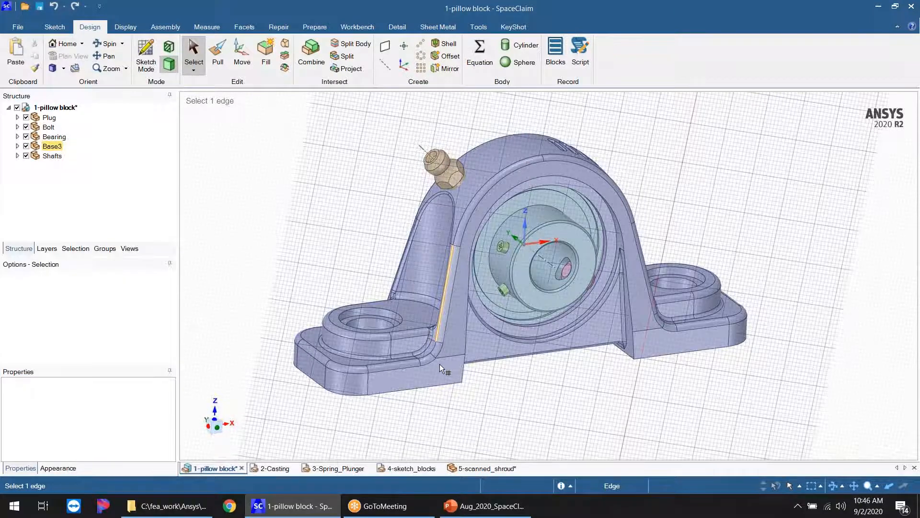
click(441, 368)
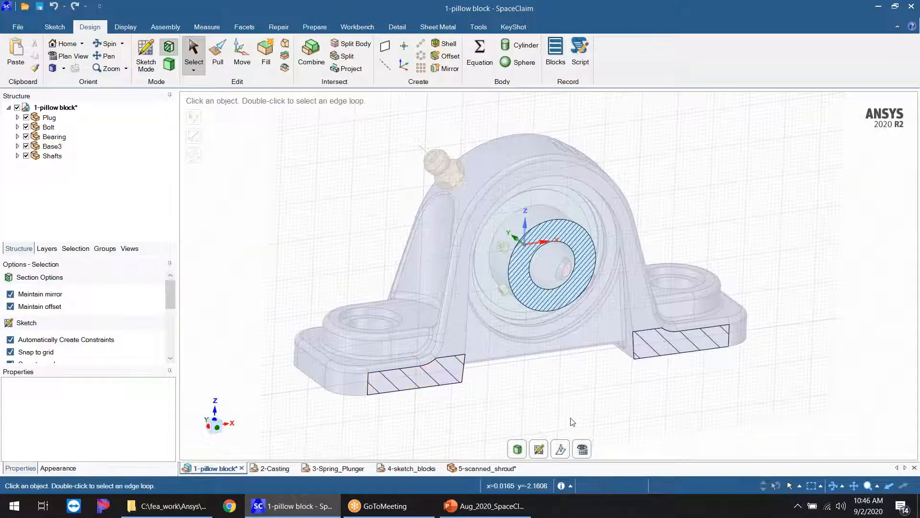
click(561, 449)
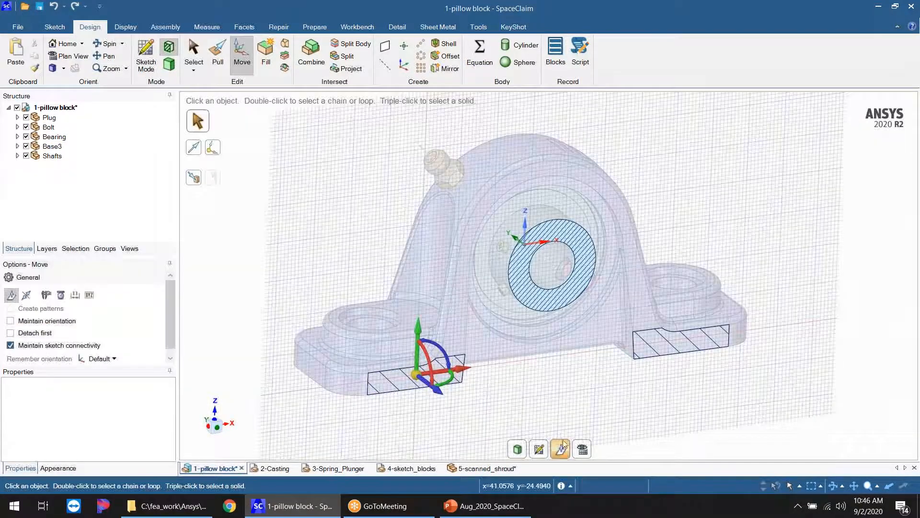
mouse_move(452, 394)
mouse_down()
mouse_move(403, 373)
mouse_move(411, 377)
mouse_up()
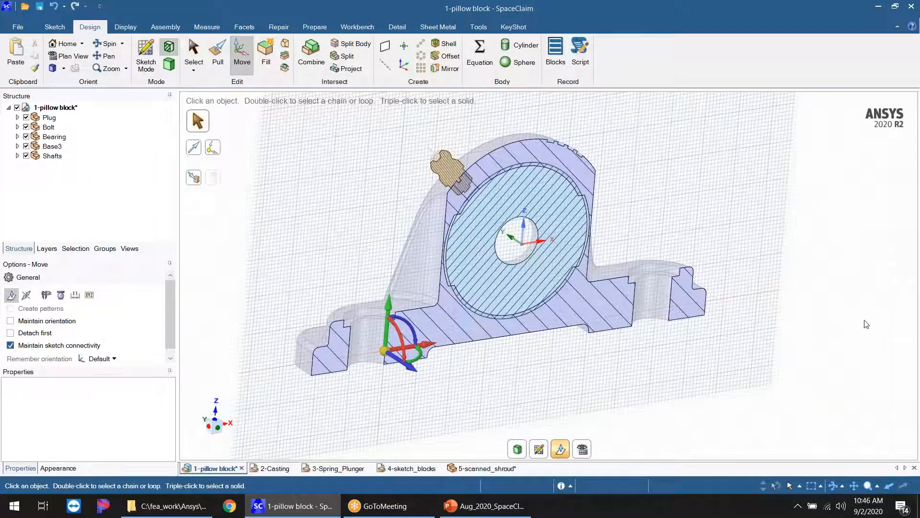
mouse_move(614, 321)
middle_down()
mouse_move(565, 328)
mouse_move(617, 324)
middle_up()
drag(423, 362, 439, 397)
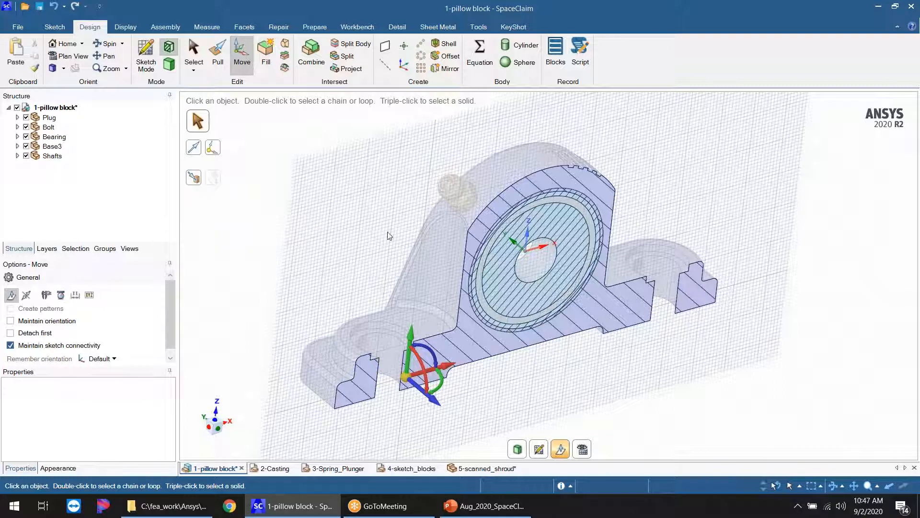
Step: Move the section plane up to the plug's axis to cut through the plug and bolt
click(195, 180)
middle_drag(391, 198, 342, 174)
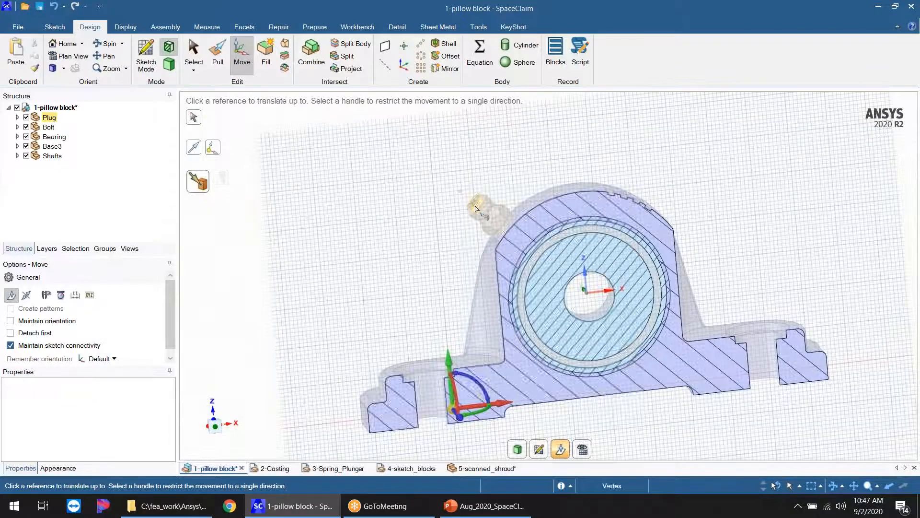
scroll(474, 206, up, 5)
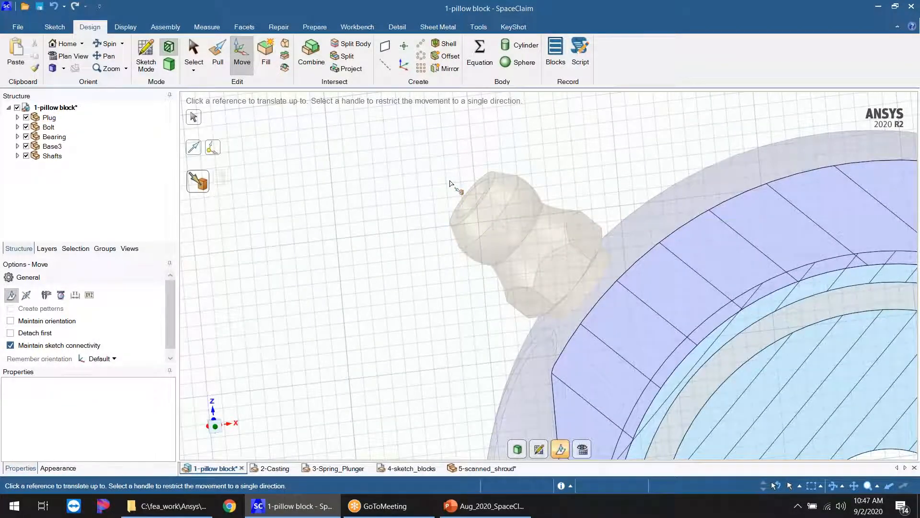
click(473, 202)
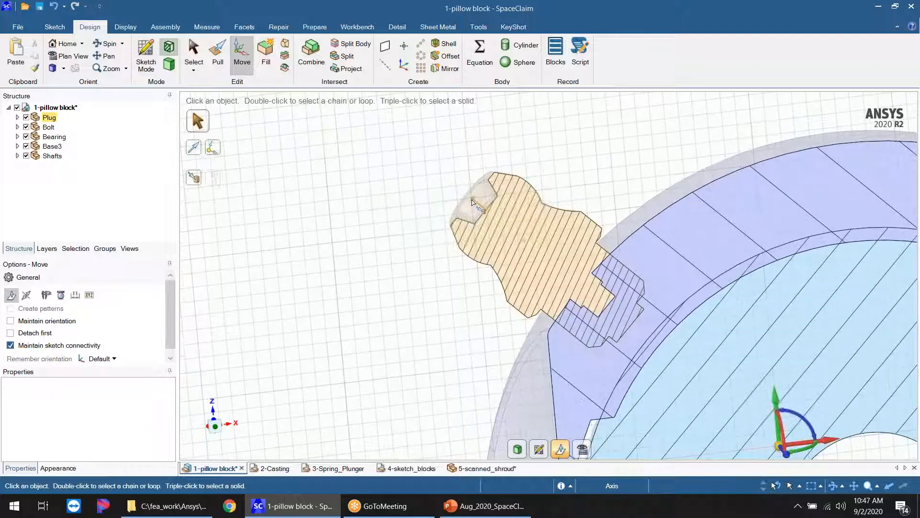
scroll(401, 170, down, 6)
scroll(413, 178, up, 2)
mouse_move(476, 263)
middle_down()
mouse_move(477, 247)
mouse_move(499, 262)
middle_up()
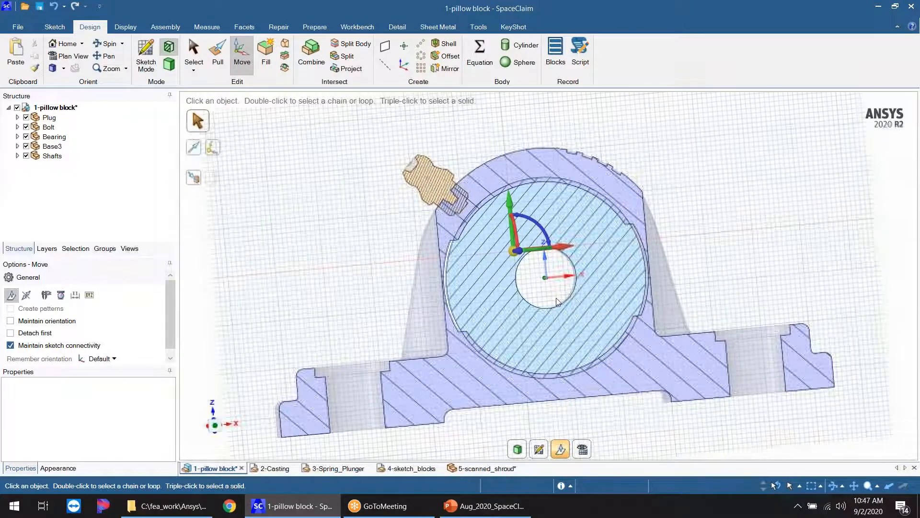
Step: View the sectioned assembly in plan view and at an angle, and return to 3D mode
click(583, 450)
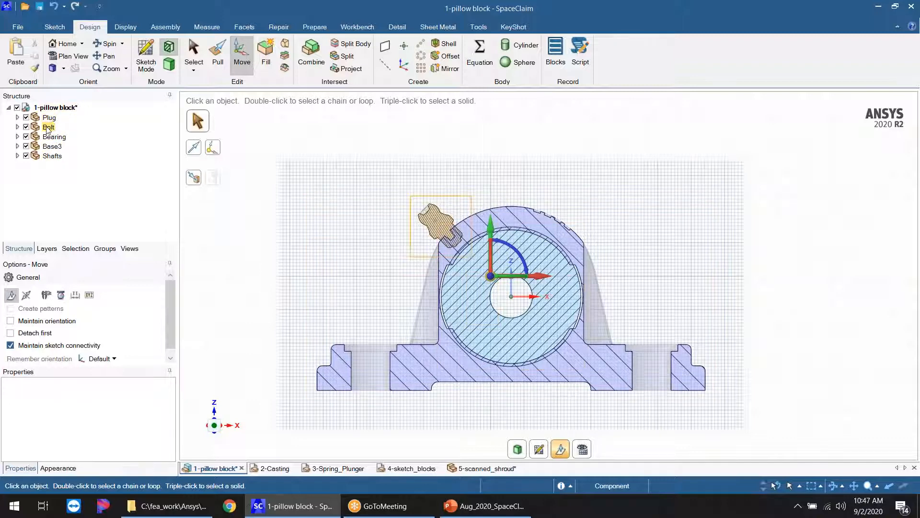
middle_drag(464, 332, 515, 382)
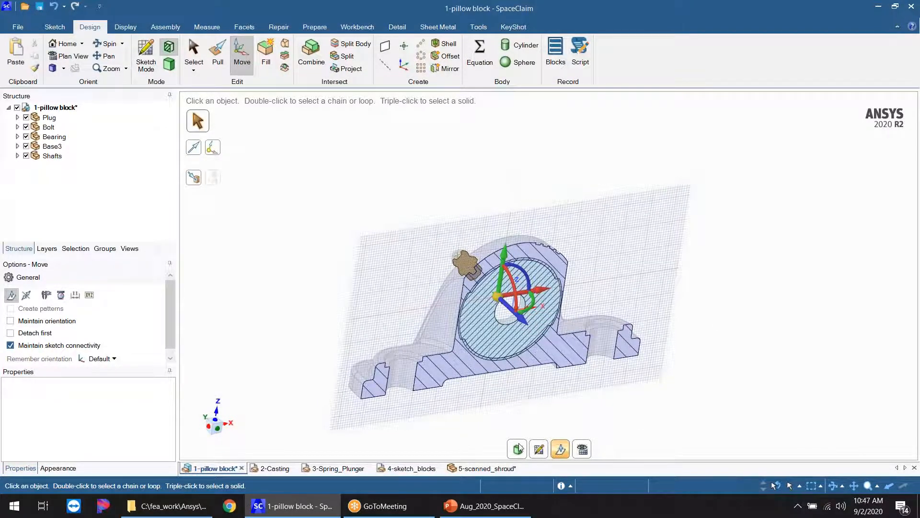
middle_drag(513, 341, 531, 305)
scroll(386, 277, up, 1)
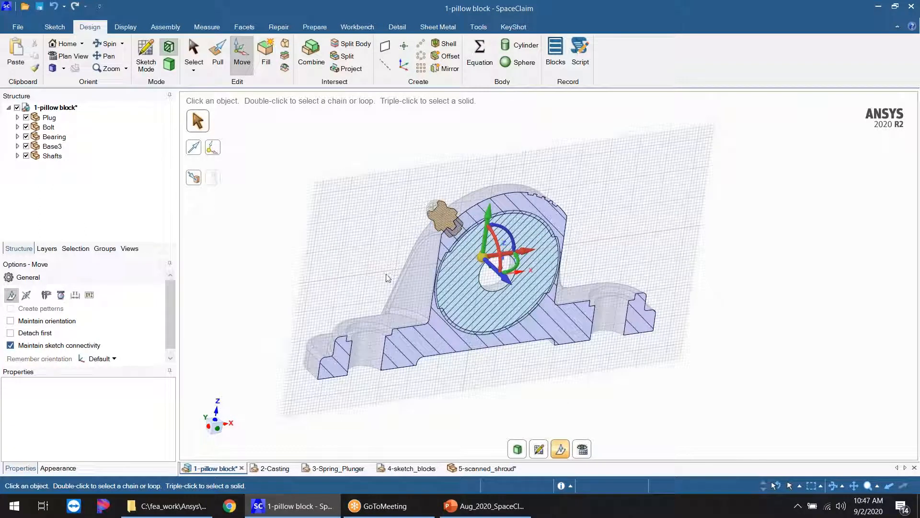
click(518, 449)
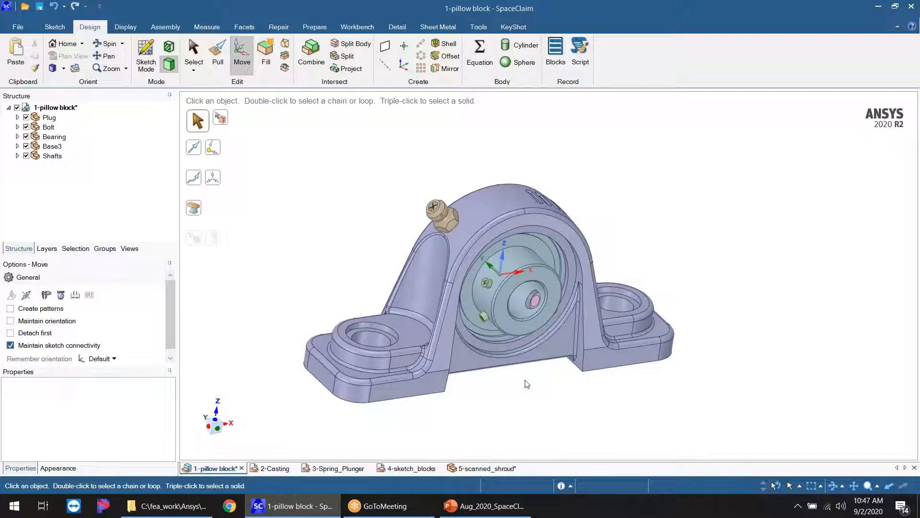
middle_drag(543, 361, 533, 363)
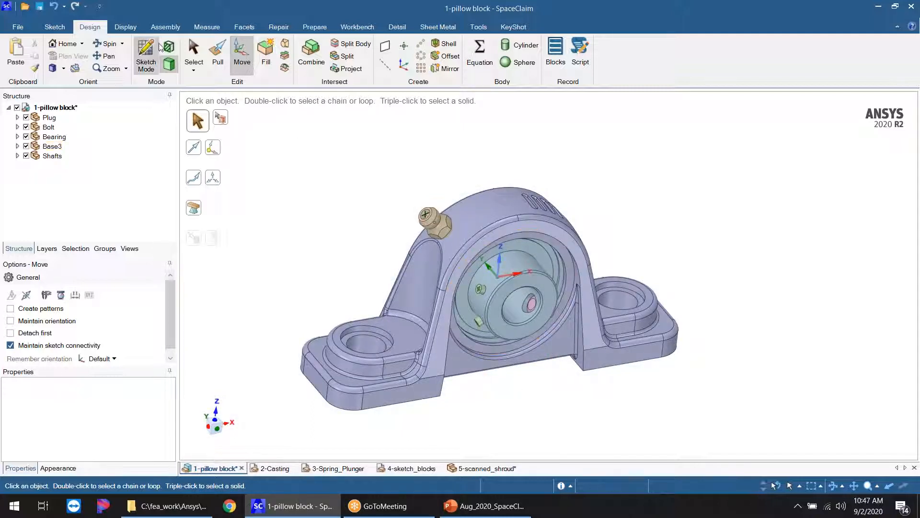
Step: Measure the distance between the lower front vertex of the left foot and the inner lower vertex of the right foot
click(204, 28)
click(67, 54)
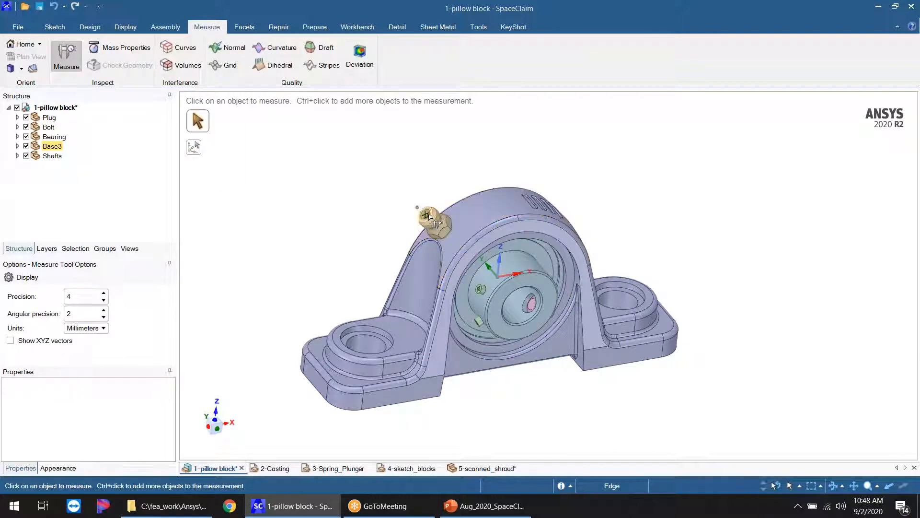
click(362, 392)
click(583, 370)
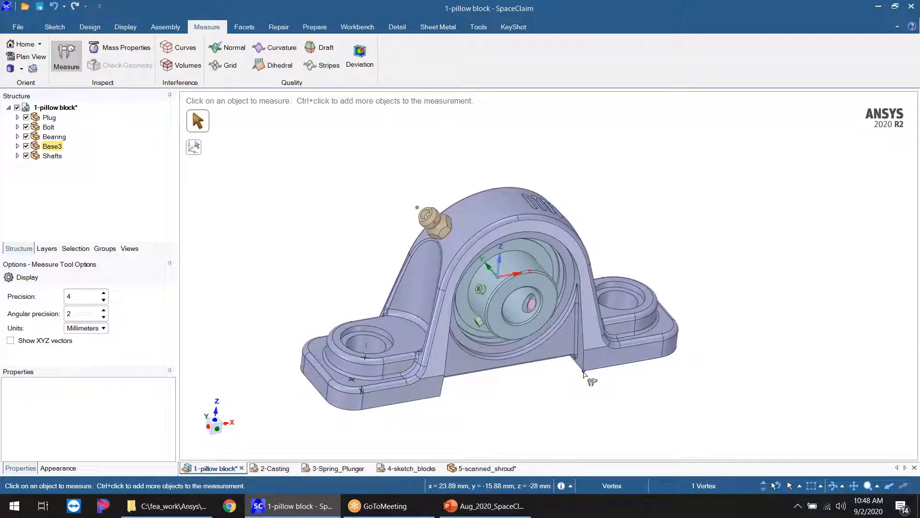
ctrl+click(362, 409)
mouse_move(510, 406)
middle_down()
mouse_move(497, 373)
mouse_move(517, 420)
middle_up()
middle_drag(546, 382, 531, 317)
middle_drag(516, 381, 509, 407)
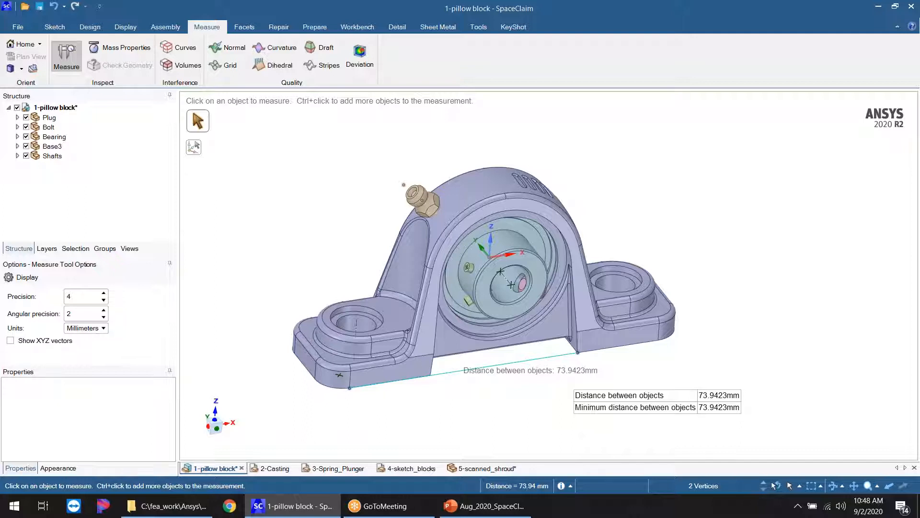
middle_drag(499, 307, 496, 278)
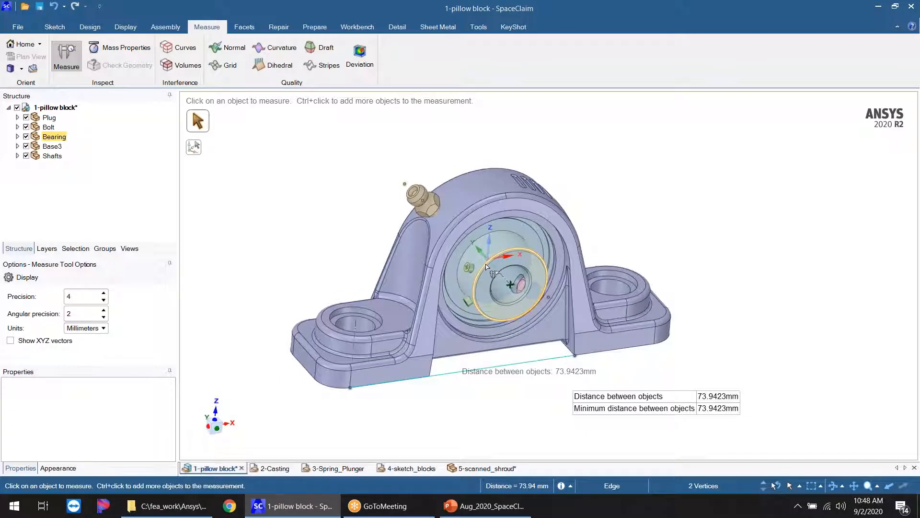
mouse_move(509, 341)
middle_down()
mouse_move(495, 352)
mouse_move(509, 348)
middle_up()
key(m)
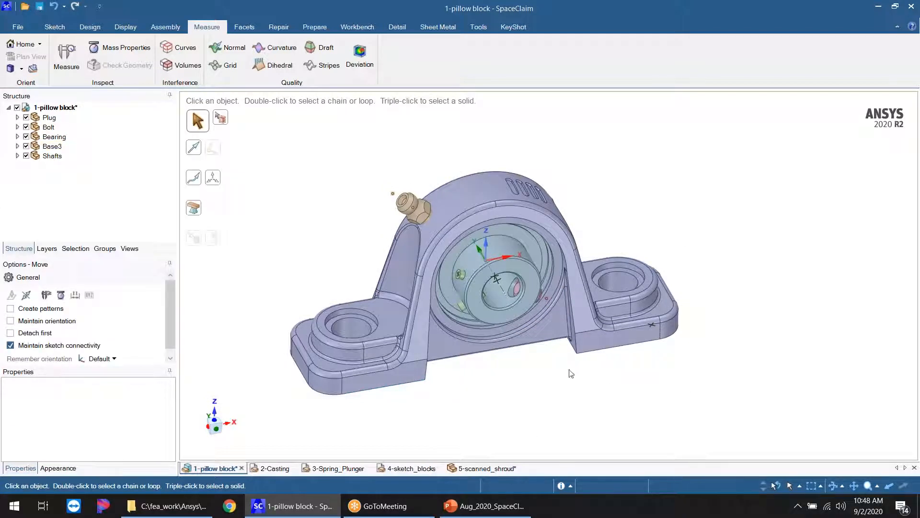
click(578, 357)
middle_drag(578, 357, 541, 386)
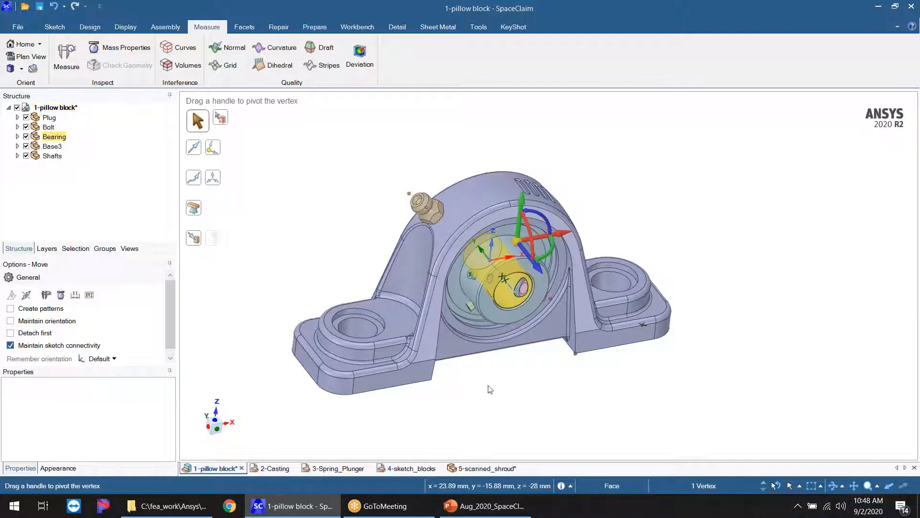
key(Escape)
click(600, 354)
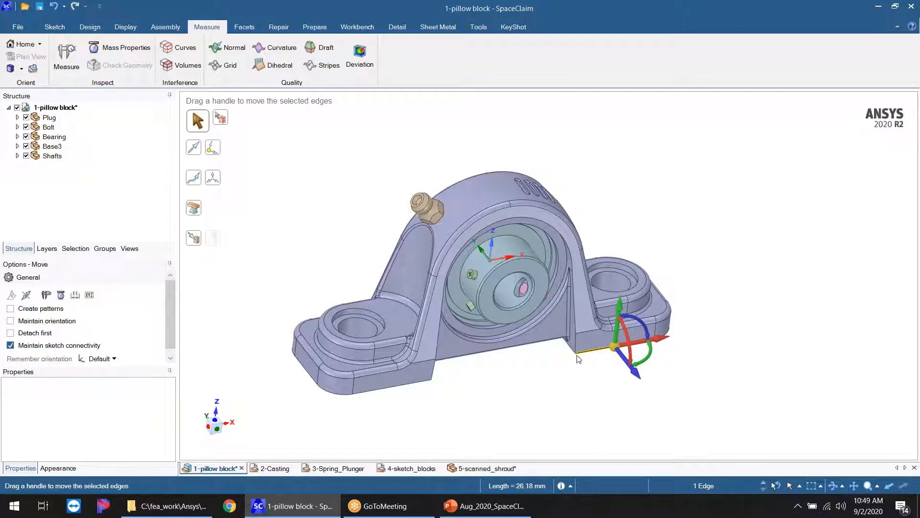
key(Escape)
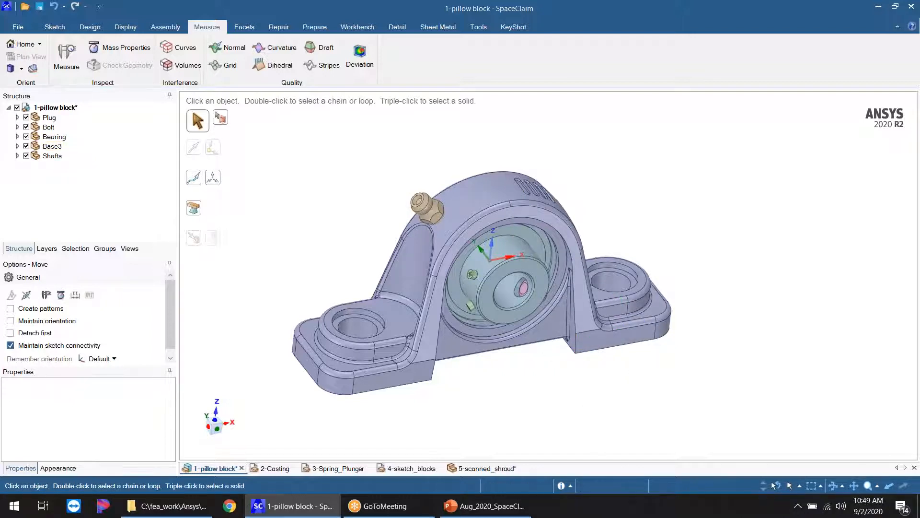
Step: Insert a coordinate origin at the outer end of the right foot's lower front edge
middle_drag(529, 399, 514, 395)
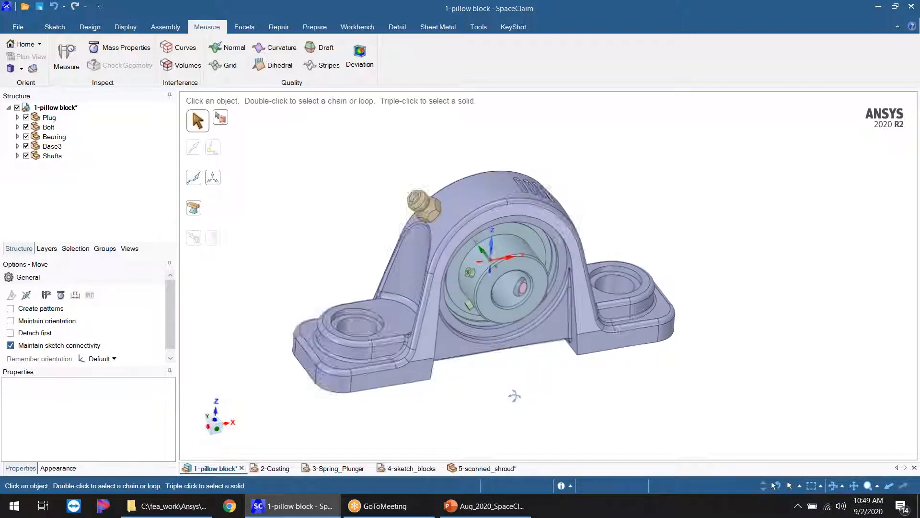
click(89, 28)
click(405, 67)
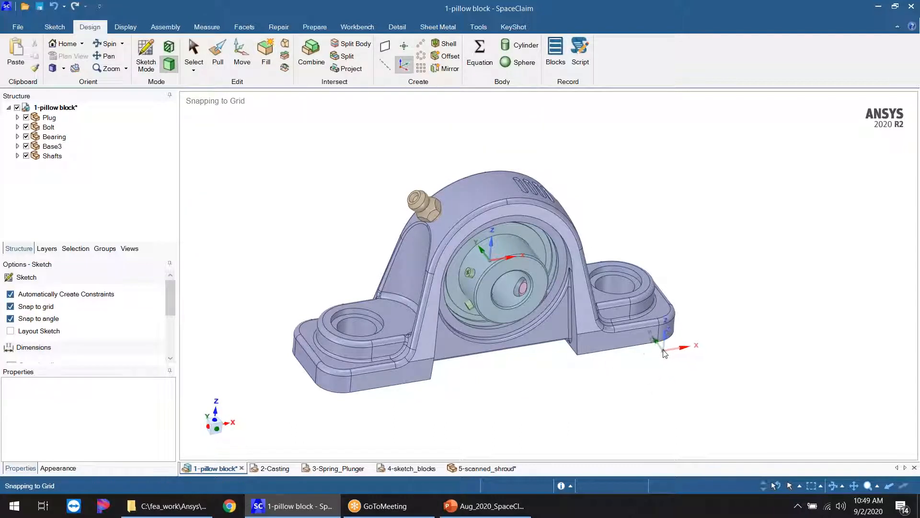
click(659, 342)
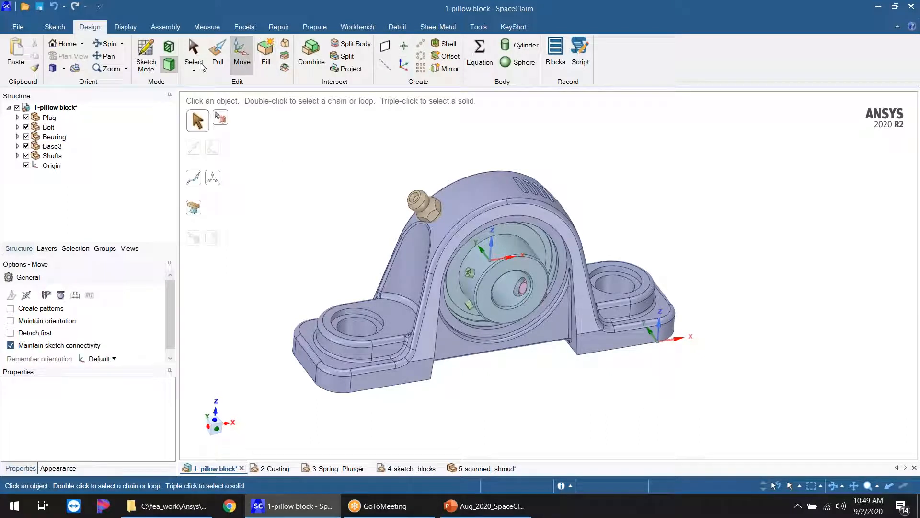
Step: Start a measurement that uses the origin on the right foot as its direction reference
click(207, 27)
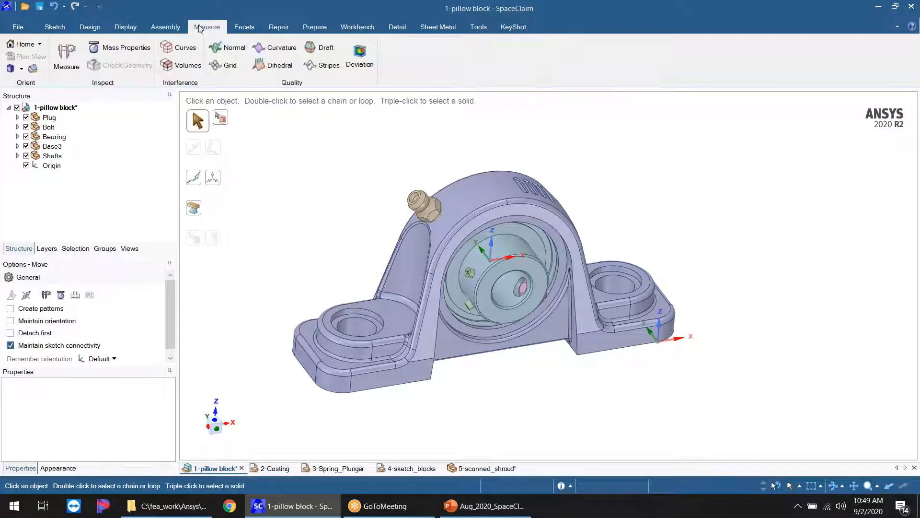
click(70, 53)
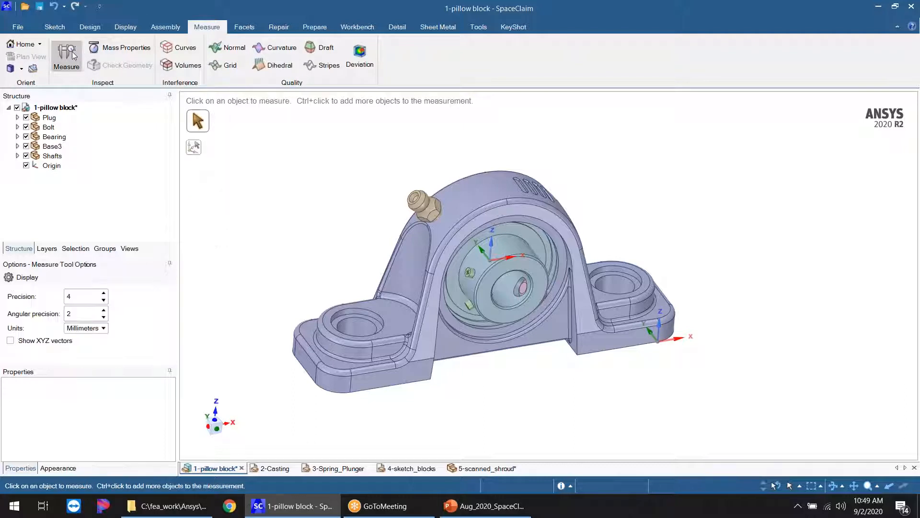
click(195, 150)
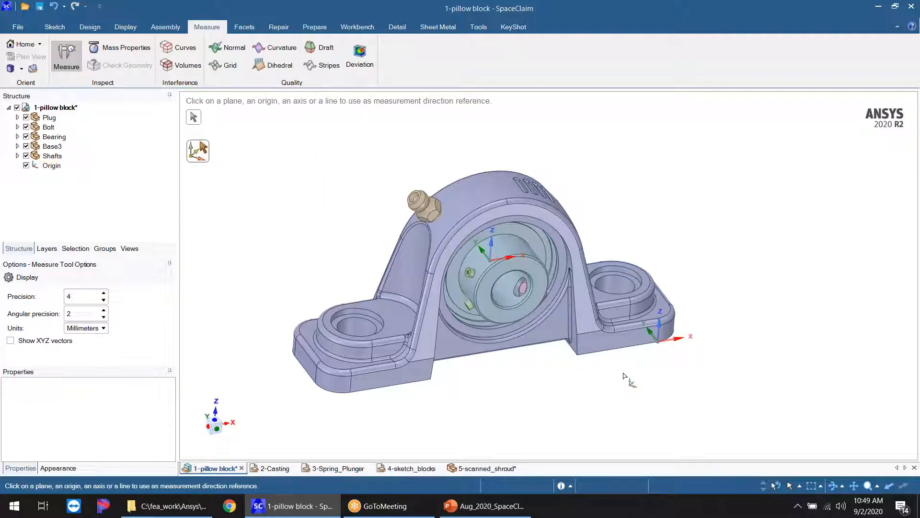
click(658, 344)
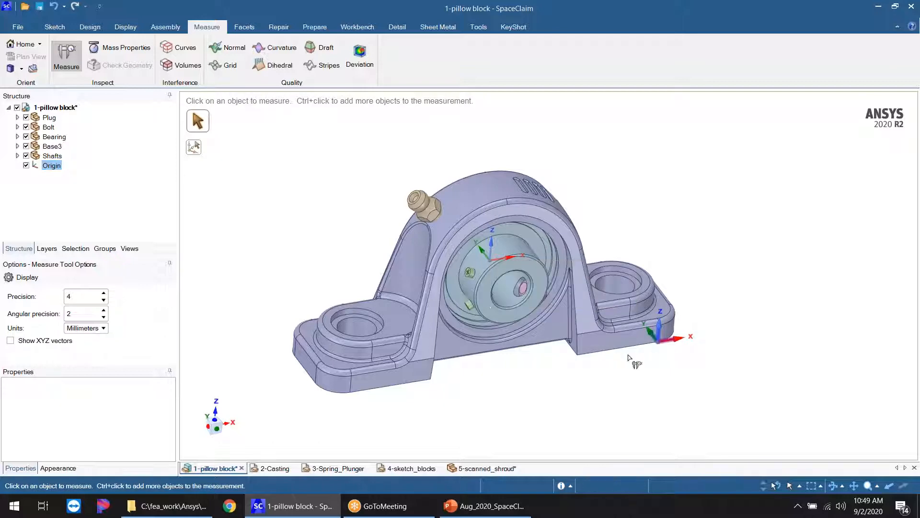
Step: Measure the distance from the origin to the vertex at the plug's outer tip, examine it from several angles and clear the measurement
middle_drag(449, 311, 428, 250)
scroll(439, 261, up, 2)
scroll(397, 233, down, 1)
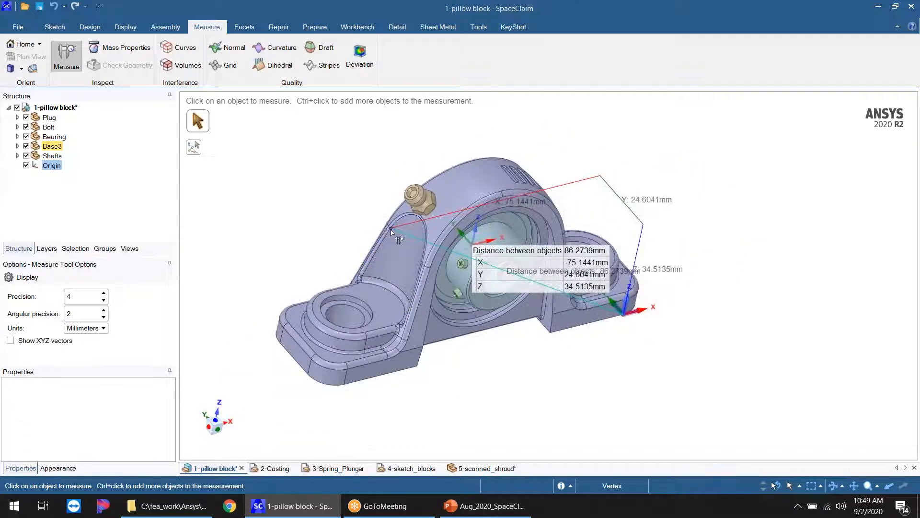
scroll(425, 254, down, 1)
middle_drag(424, 256, 422, 201)
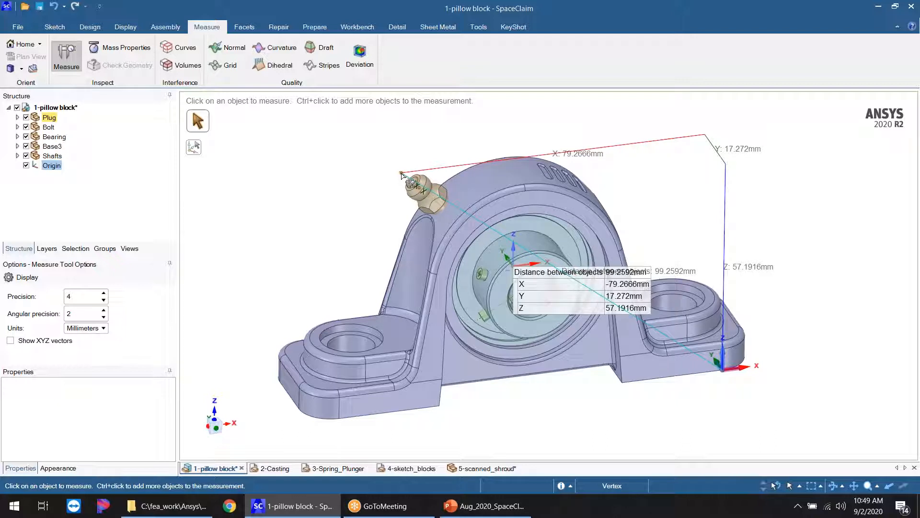
click(401, 174)
mouse_move(378, 328)
middle_down()
mouse_move(479, 330)
mouse_move(468, 333)
mouse_move(417, 253)
mouse_move(441, 255)
middle_up()
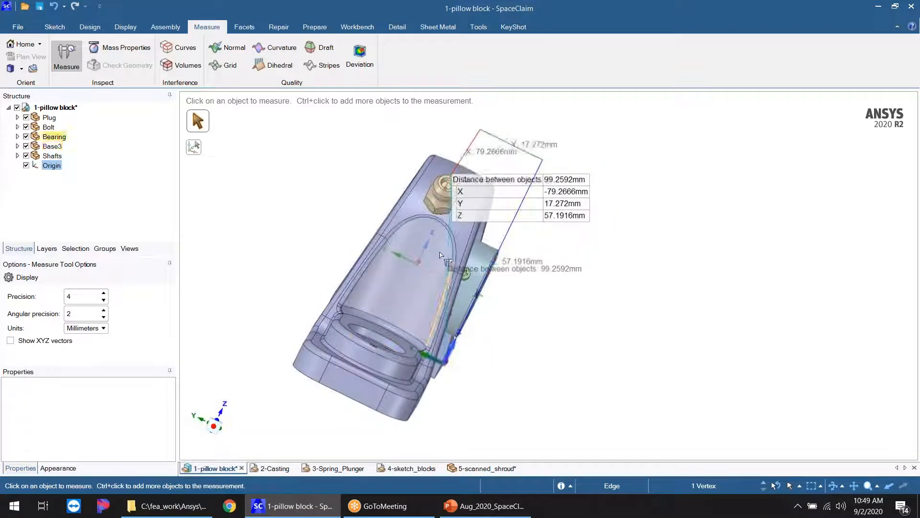
key(h)
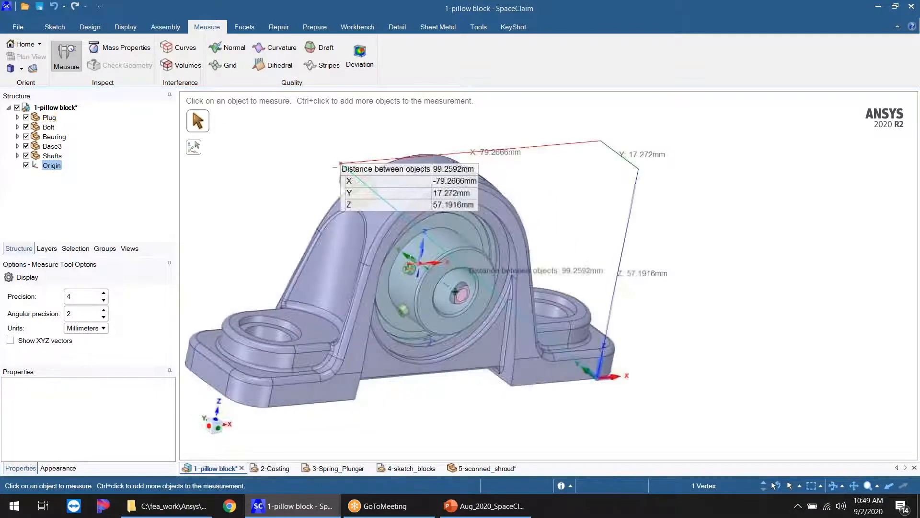
scroll(656, 342, down, 3)
scroll(471, 351, up, 3)
shift+middle_drag(470, 353, 491, 339)
click(354, 167)
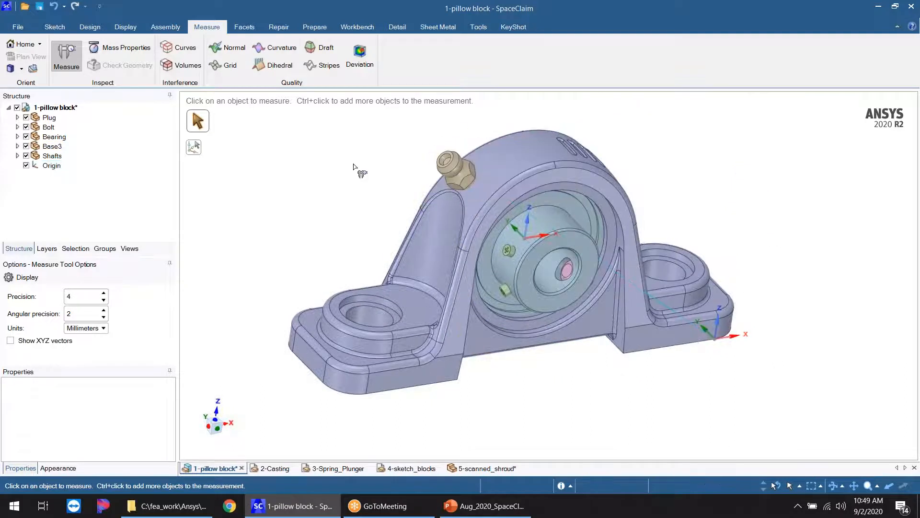
Step: Set the right foot's origin as the measurement direction reference again, and switch from measuring to the Move tool
click(194, 146)
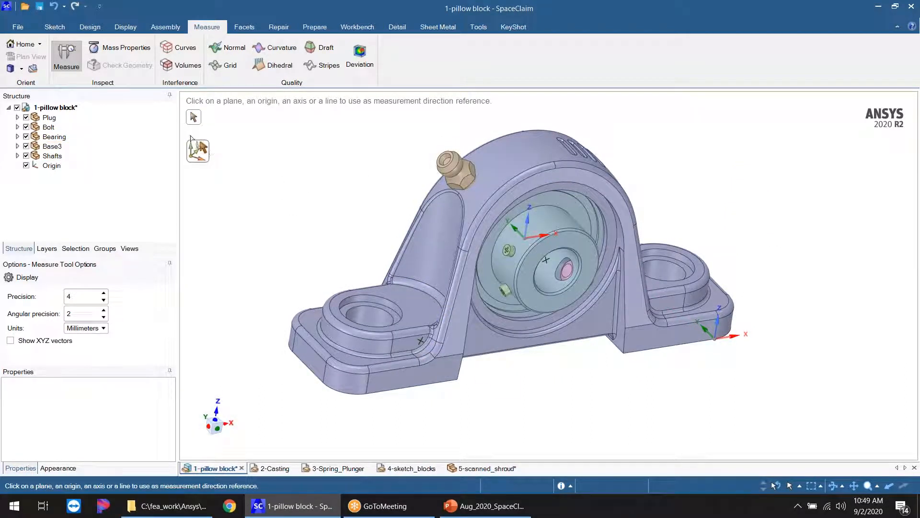
click(51, 165)
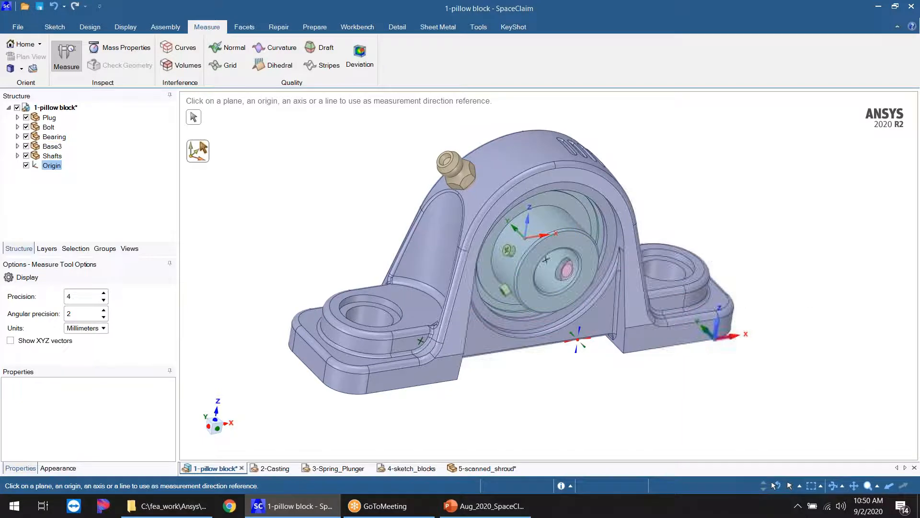
middle_drag(578, 340, 530, 335)
middle_drag(459, 288, 501, 309)
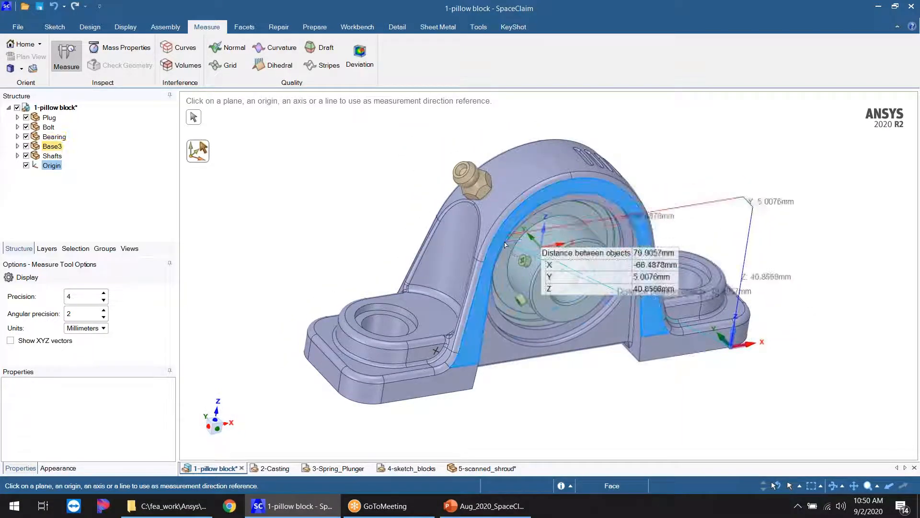
key(m)
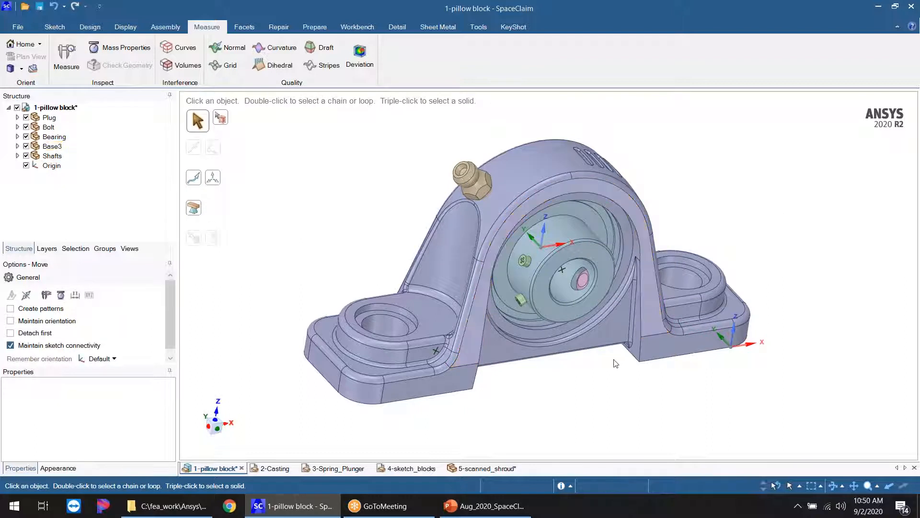
middle_drag(610, 382, 489, 386)
scroll(489, 386, down, 2)
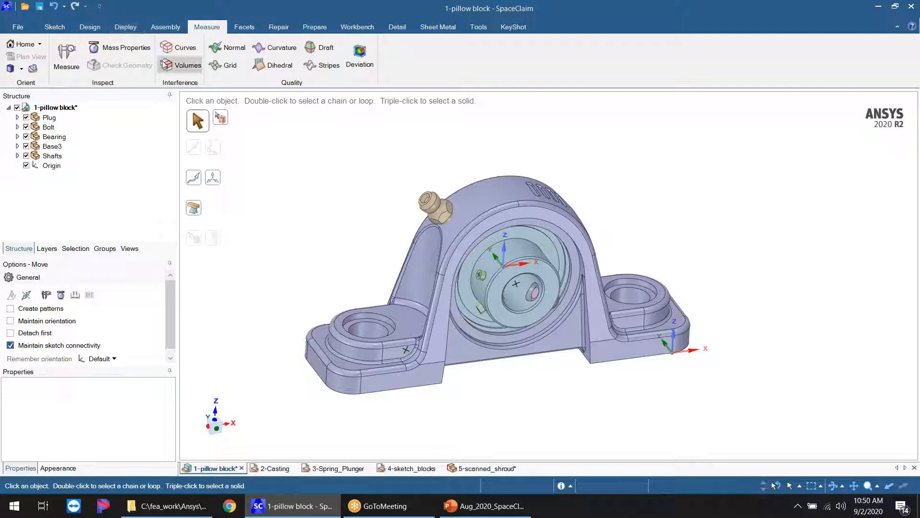
Step: Check the volume interference between the plug and the base housing
click(181, 68)
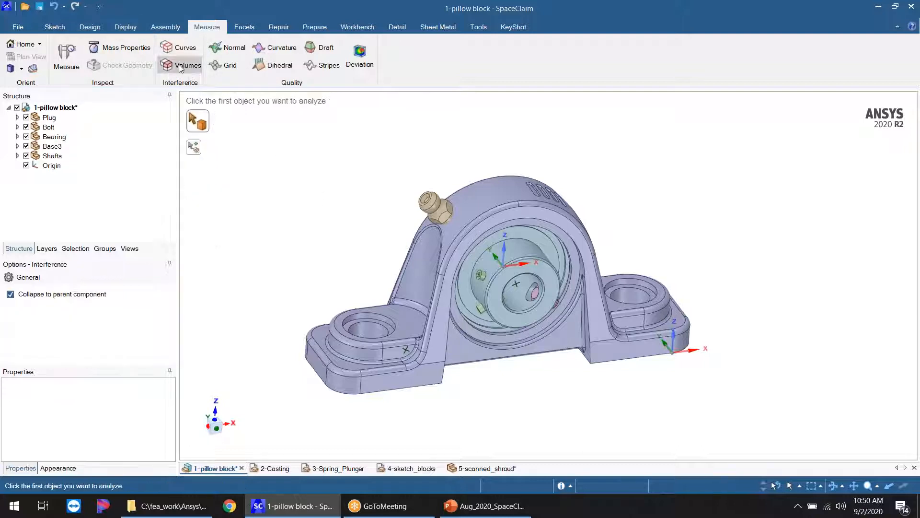
click(435, 208)
click(509, 209)
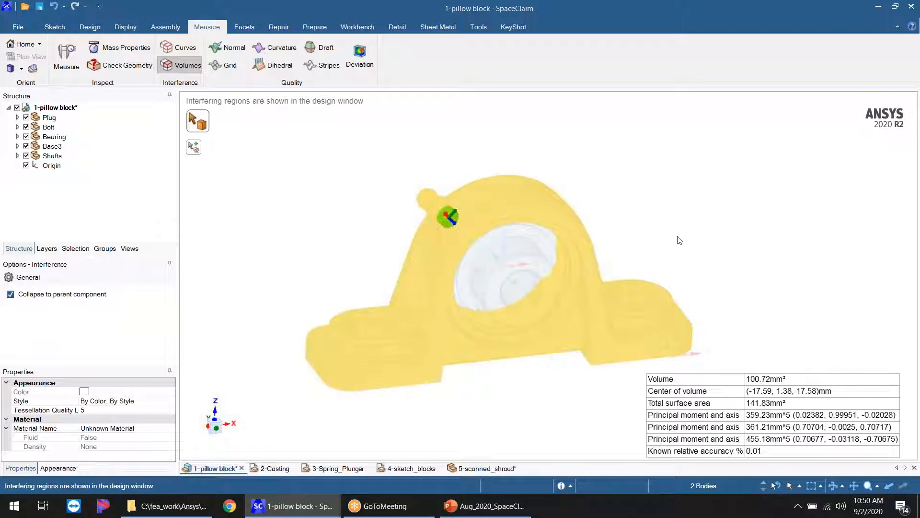
scroll(503, 317, up, 3)
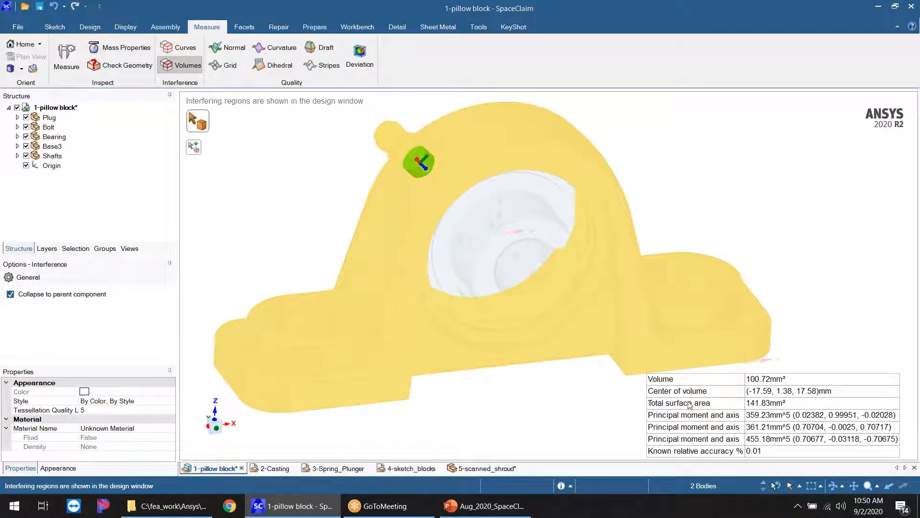
scroll(452, 220, down, 1)
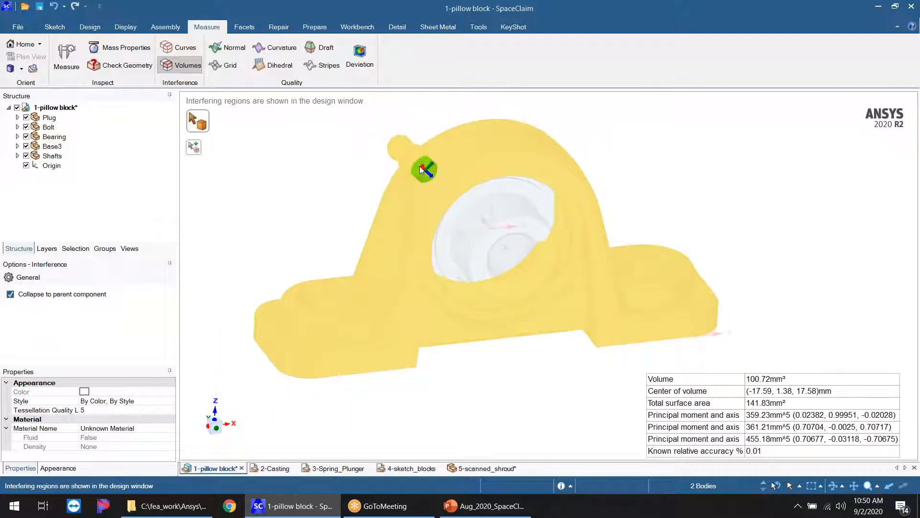
Step: Create a solid body from the interfering region between the plug and the base, and select it
click(197, 150)
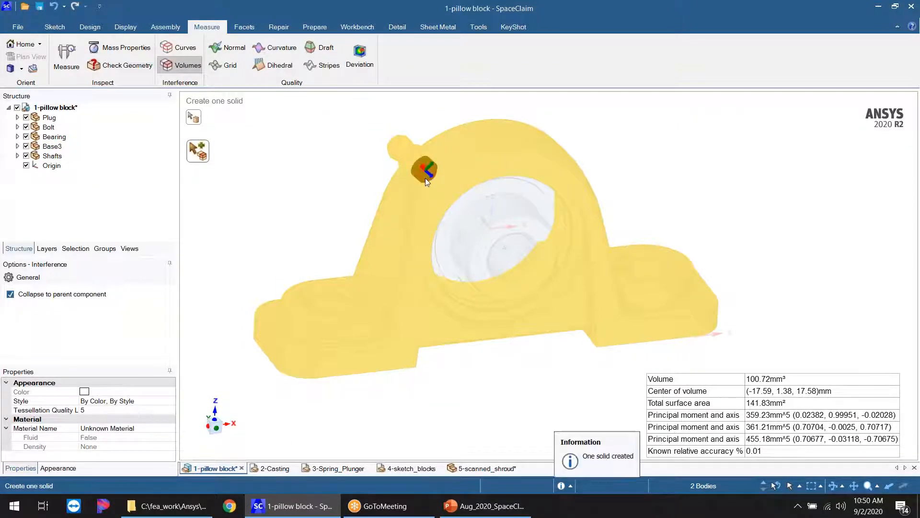
click(425, 176)
click(51, 119)
middle_drag(416, 283, 397, 269)
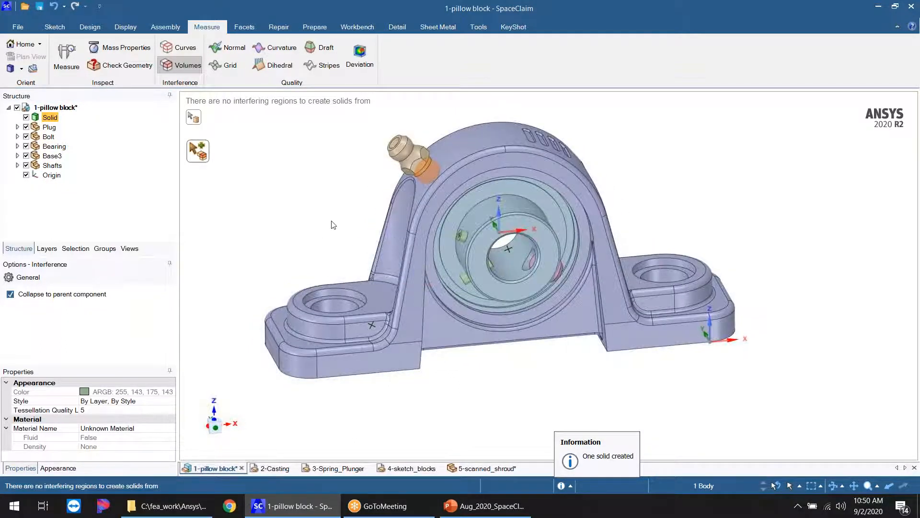
Step: Undo the solid made from the interfering region and clear the analysed bodies
key(ctrl+z)
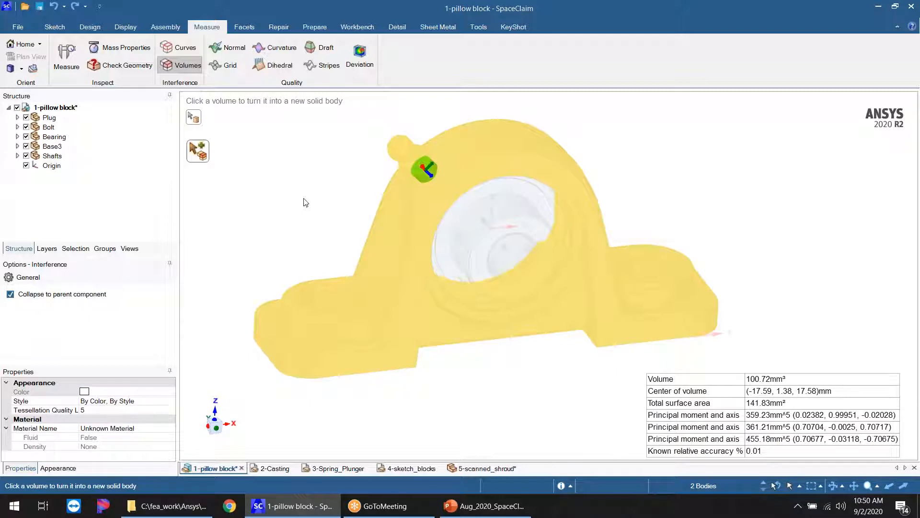
click(368, 195)
click(329, 168)
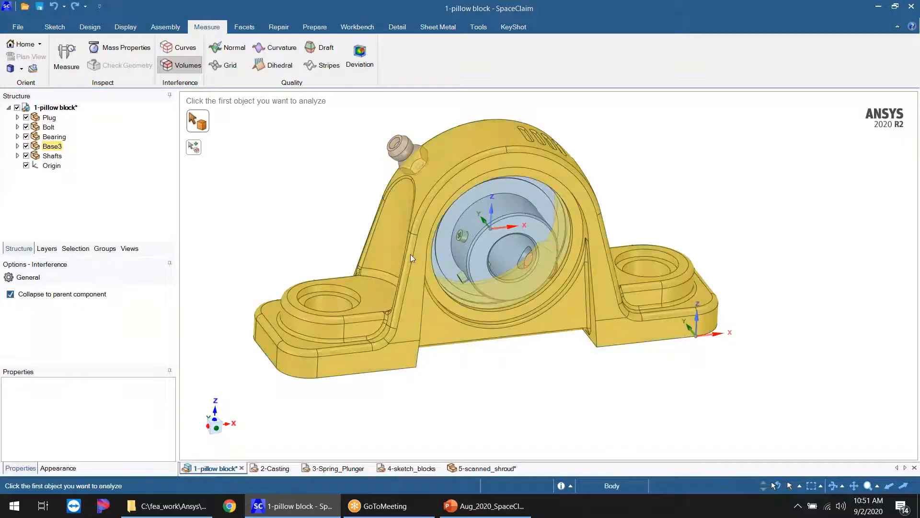
Step: Section the assembly through the plug and bearing, activate moving the section plane, and show the cut in plan view
key(x)
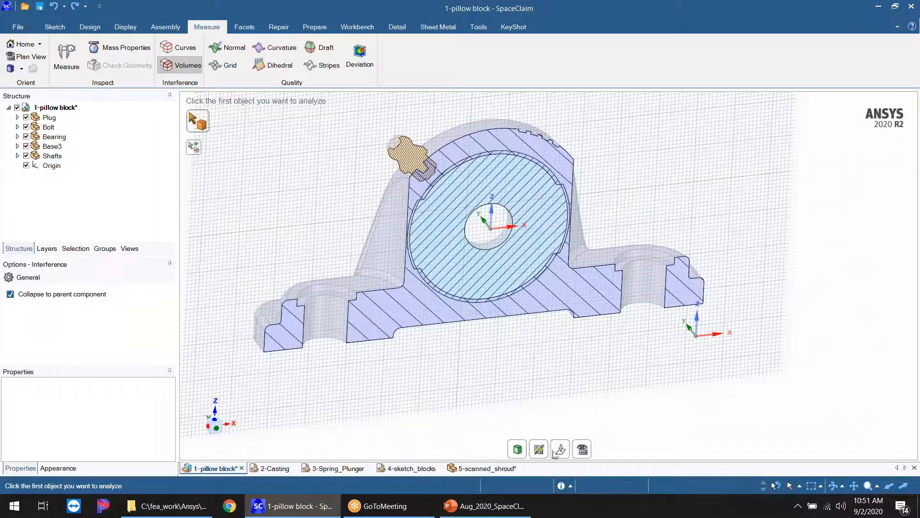
click(559, 449)
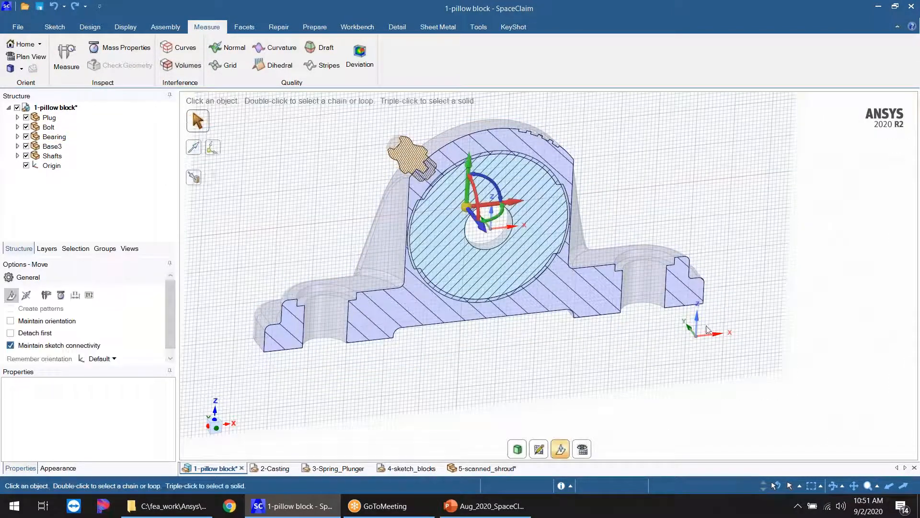
click(484, 230)
mouse_move(534, 362)
middle_down()
mouse_move(607, 374)
mouse_move(538, 359)
middle_up()
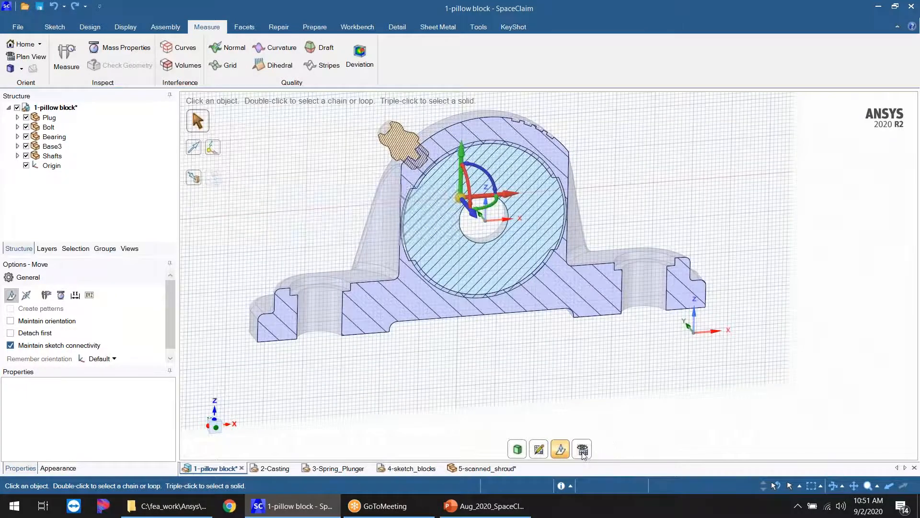
click(582, 450)
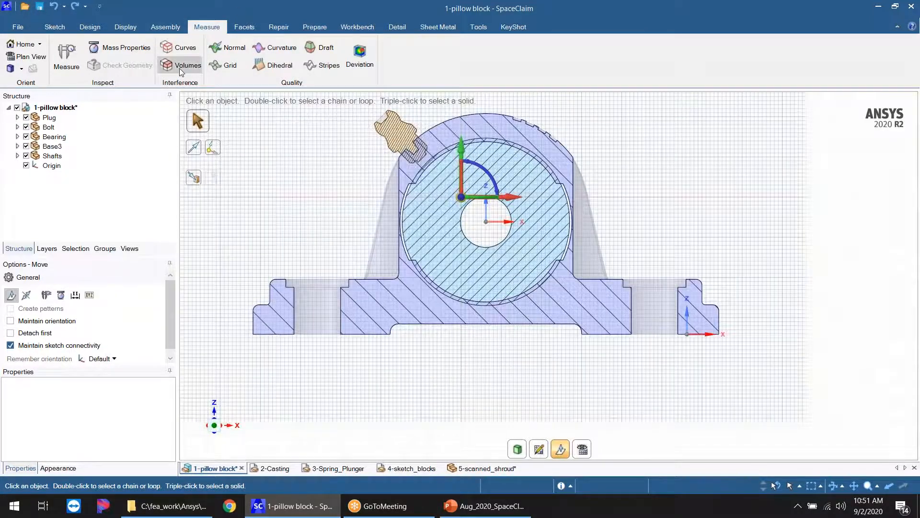
Step: Search the whole assembly for interfering regions with the Prepare commands' Interference tool
click(181, 69)
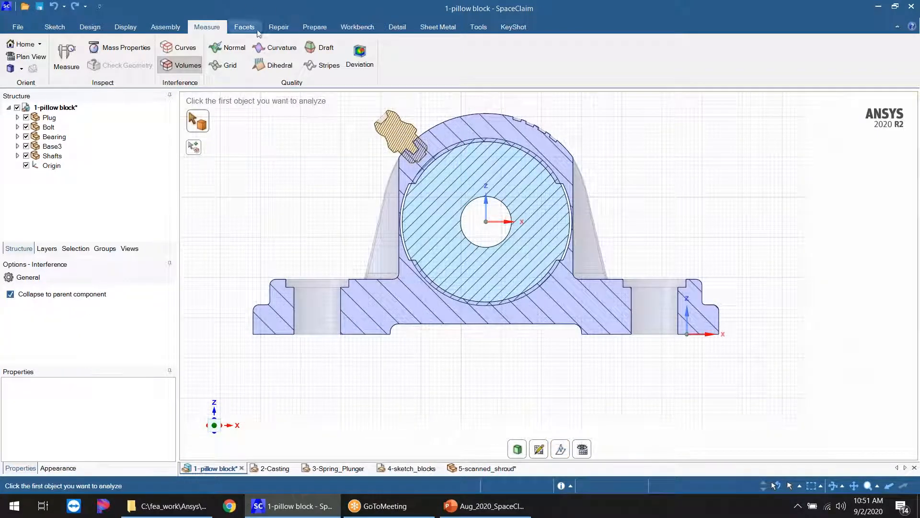
click(315, 28)
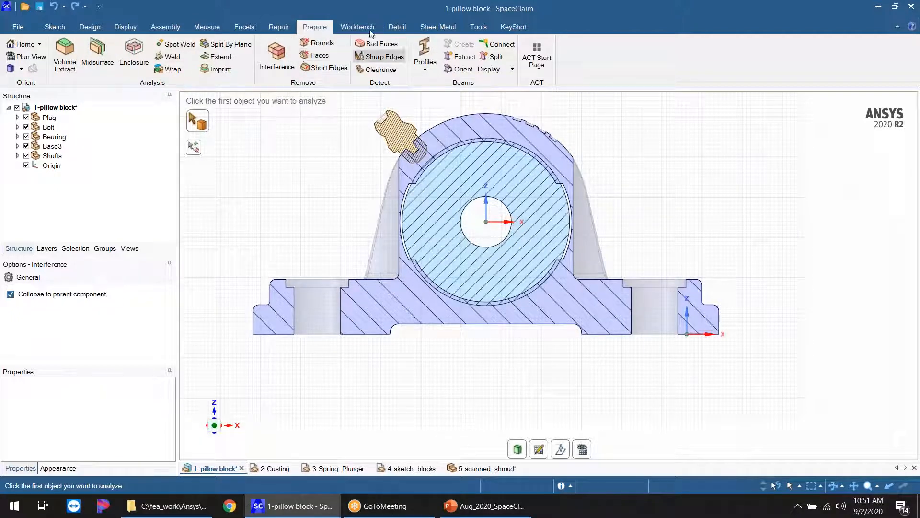
click(278, 56)
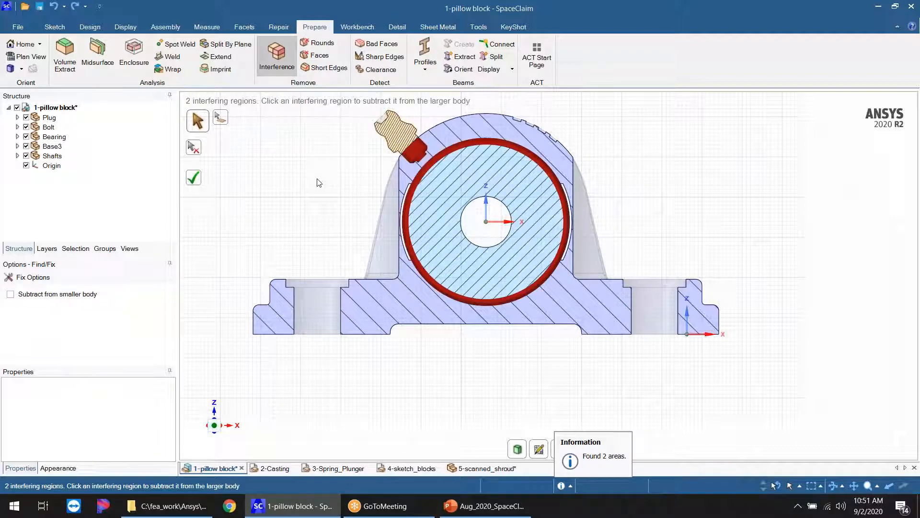
Step: Subtract the plug's interfering region from the larger base body and inspect the sectioned fit
shift+middle_drag(352, 192, 386, 228)
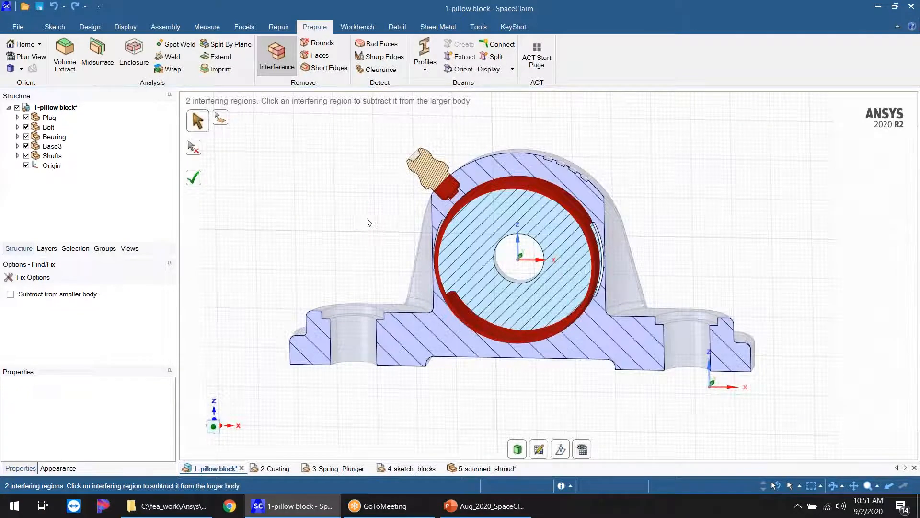
scroll(448, 191, up, 3)
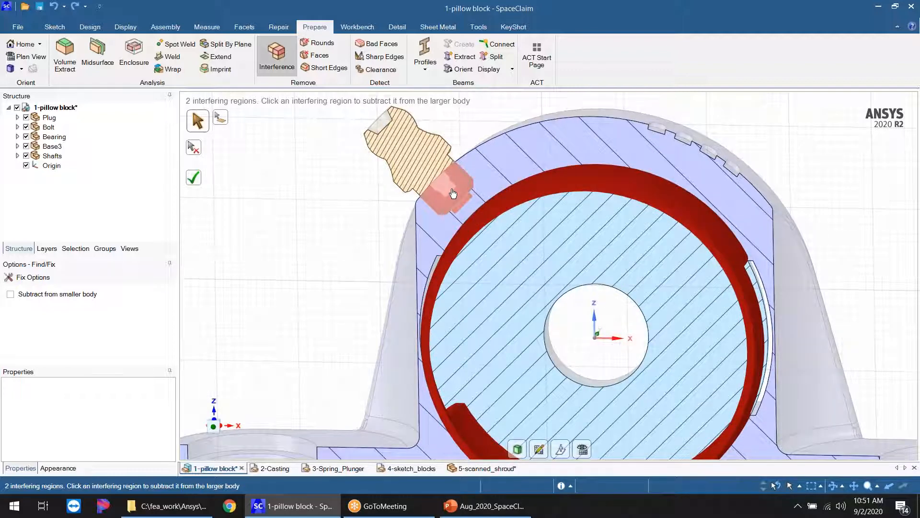
click(453, 193)
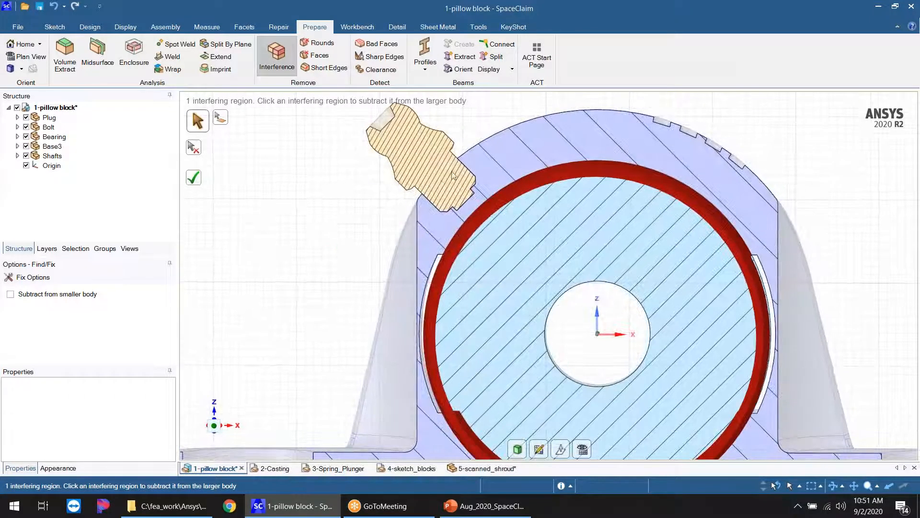
scroll(448, 175, down, 2)
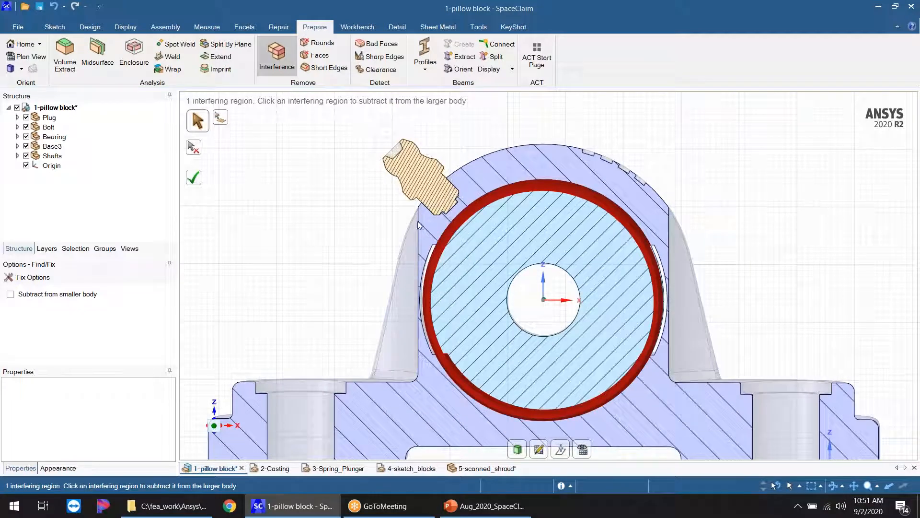
scroll(465, 185, down, 1)
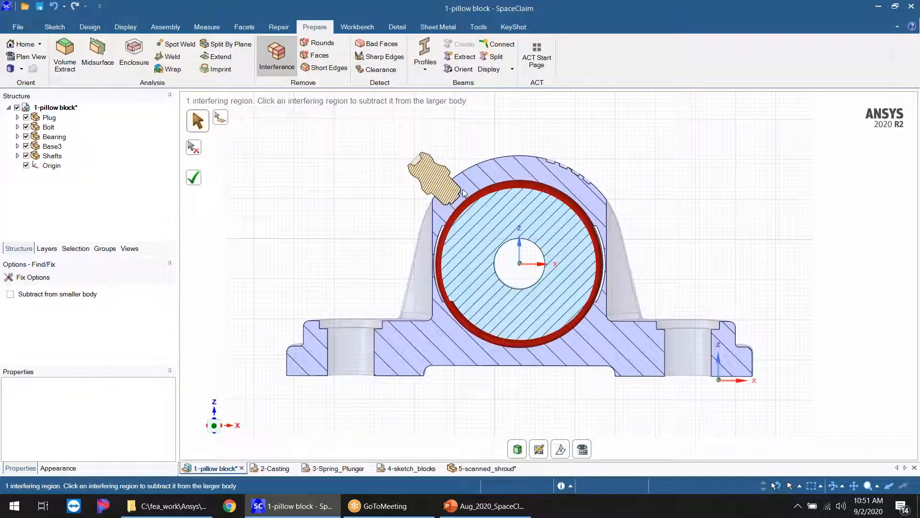
scroll(462, 189, up, 1)
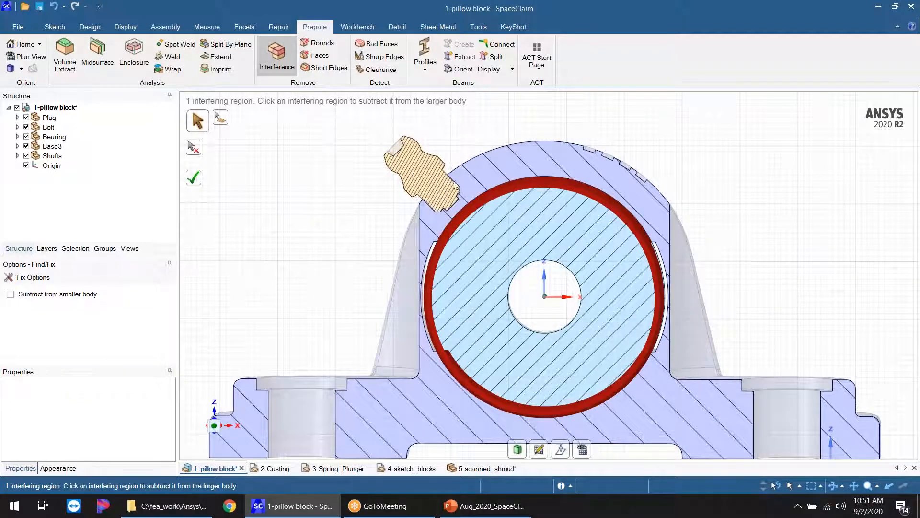
Step: Subtract the plug's interfering region from the base, examine the ring-shaped region around the bearing, and leave the Interference tool
scroll(431, 178, down, 1)
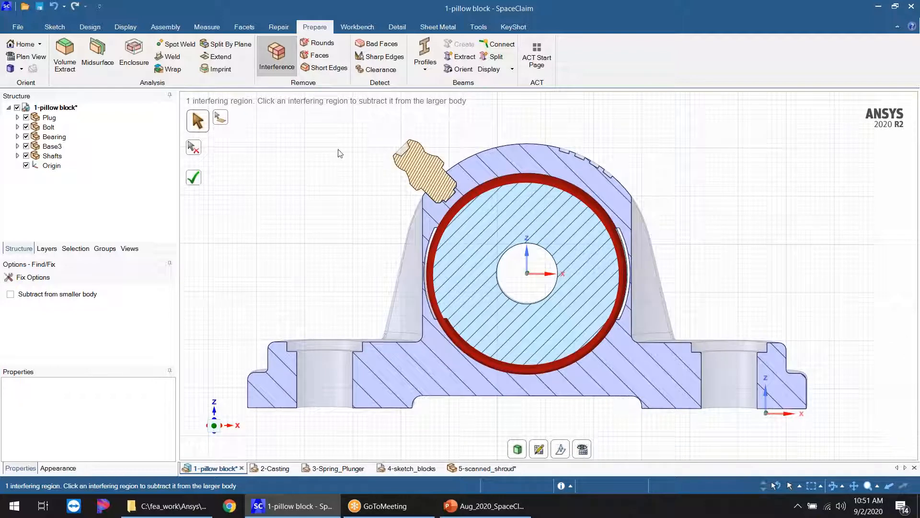
scroll(446, 191, up, 2)
click(449, 192)
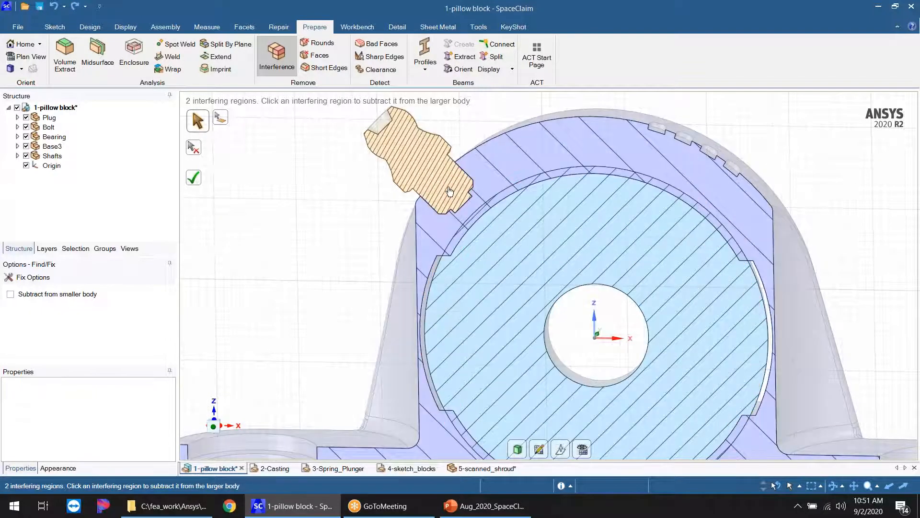
scroll(398, 268, down, 1)
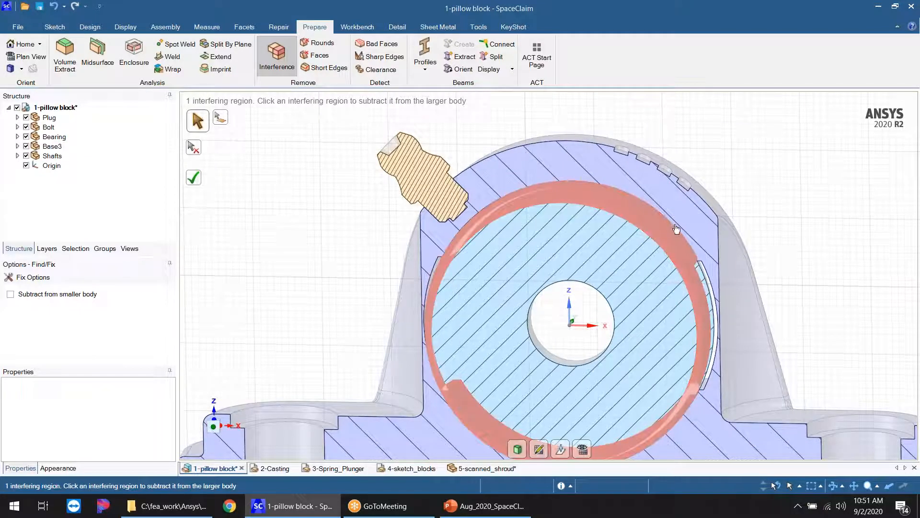
scroll(632, 229, down, 2)
scroll(675, 253, up, 2)
mouse_move(675, 257)
middle_down()
mouse_move(682, 251)
mouse_move(657, 250)
mouse_move(649, 233)
middle_up()
scroll(649, 232, up, 3)
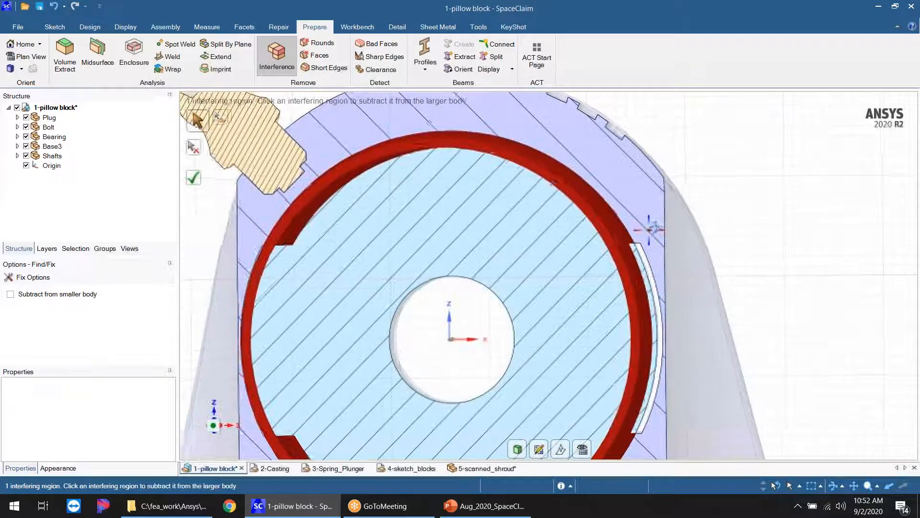
key(Escape)
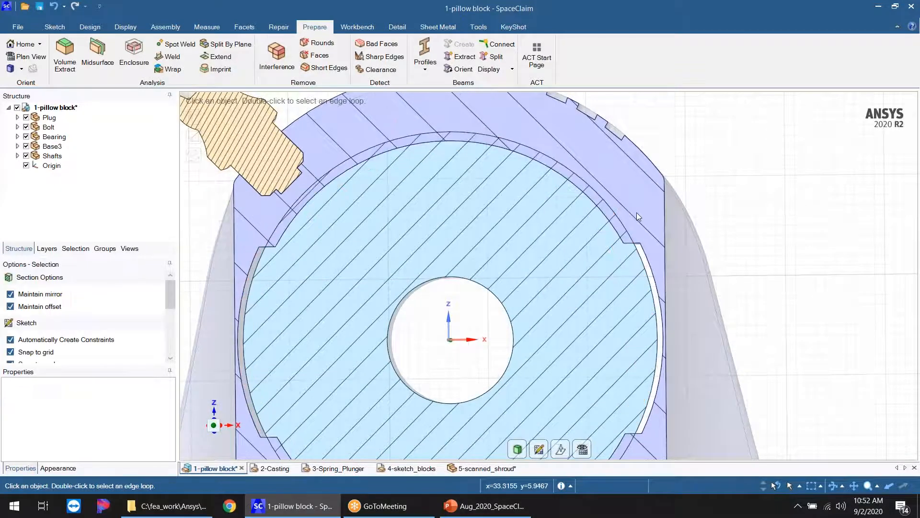
Step: Shrink the bearing's spherical outer face with the Pull tool to a radius of 19.46 mm
scroll(528, 212, down, 3)
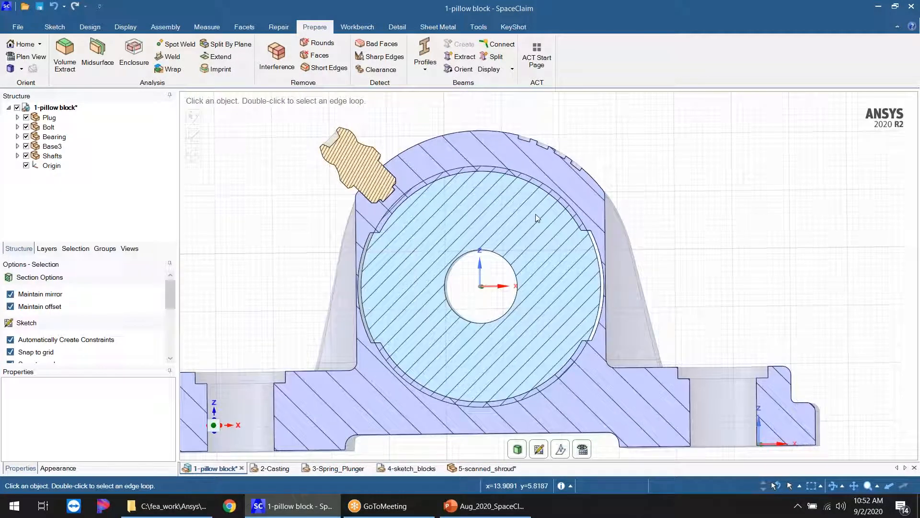
middle_drag(509, 218, 502, 222)
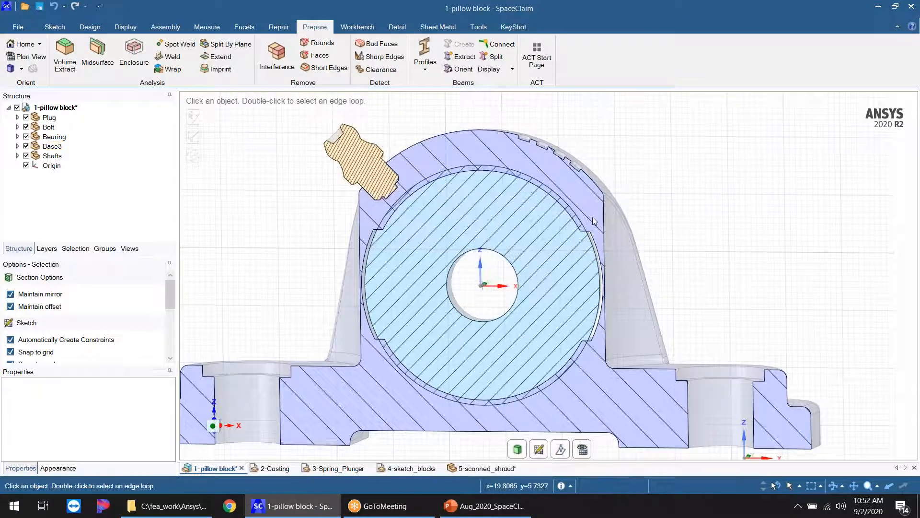
scroll(592, 217, up, 2)
key(Escape)
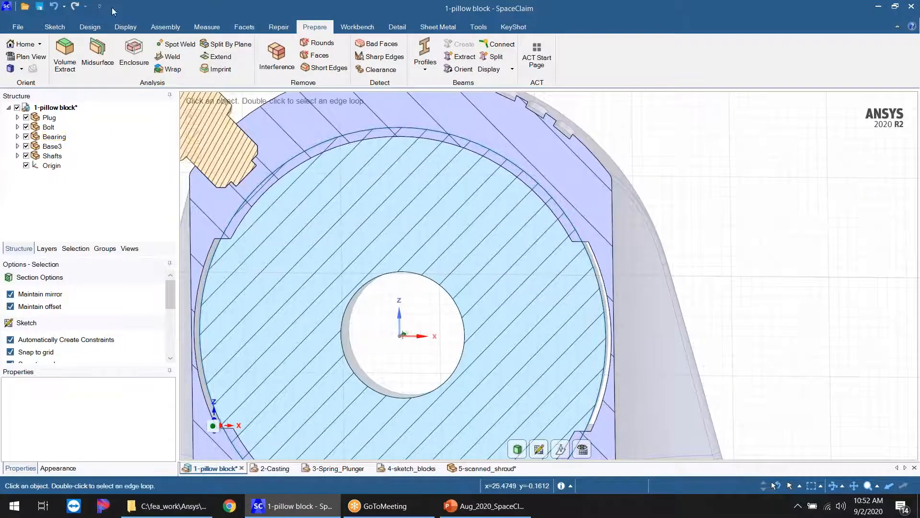
click(89, 27)
click(218, 53)
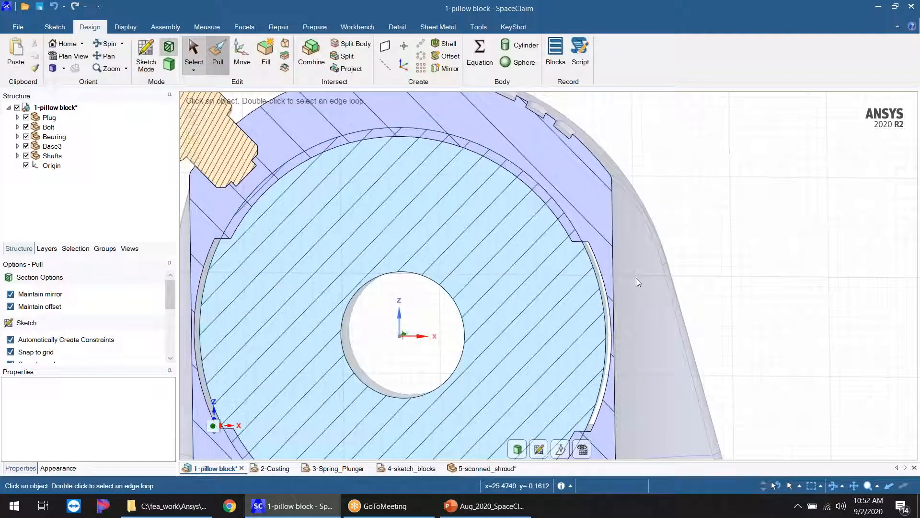
scroll(587, 256, up, 3)
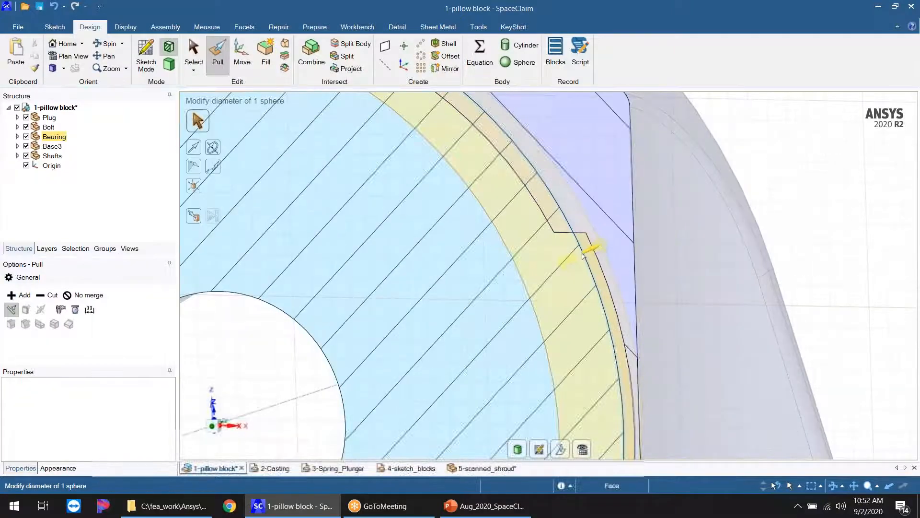
click(587, 254)
scroll(607, 256, down, 4)
middle_drag(612, 255, 690, 250)
drag(610, 258, 554, 208)
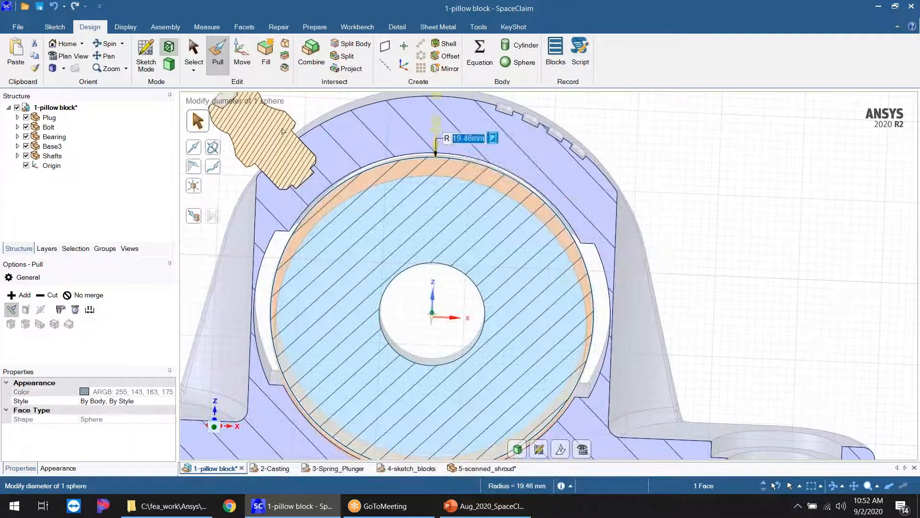
Step: Pull the bearing's spherical face up to the base's mating inner face and finish the Pull operation
click(195, 217)
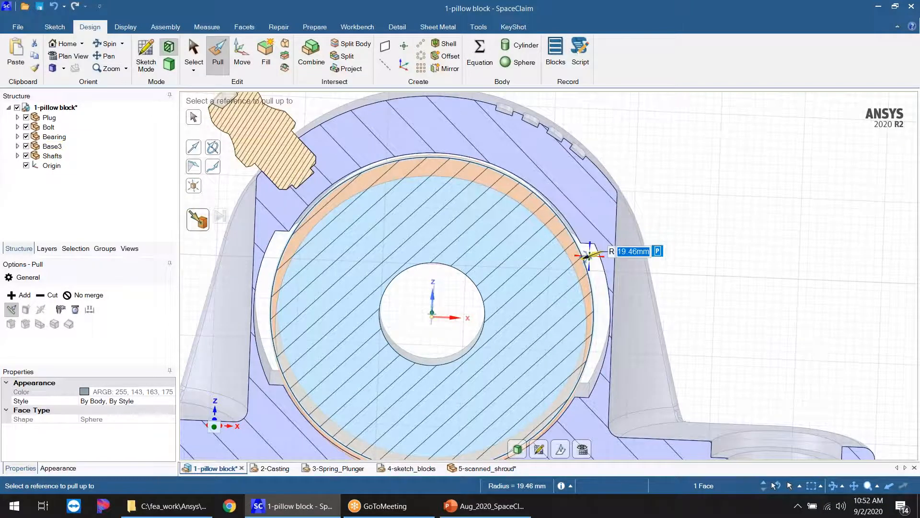
scroll(566, 219, down, 4)
scroll(570, 225, up, 5)
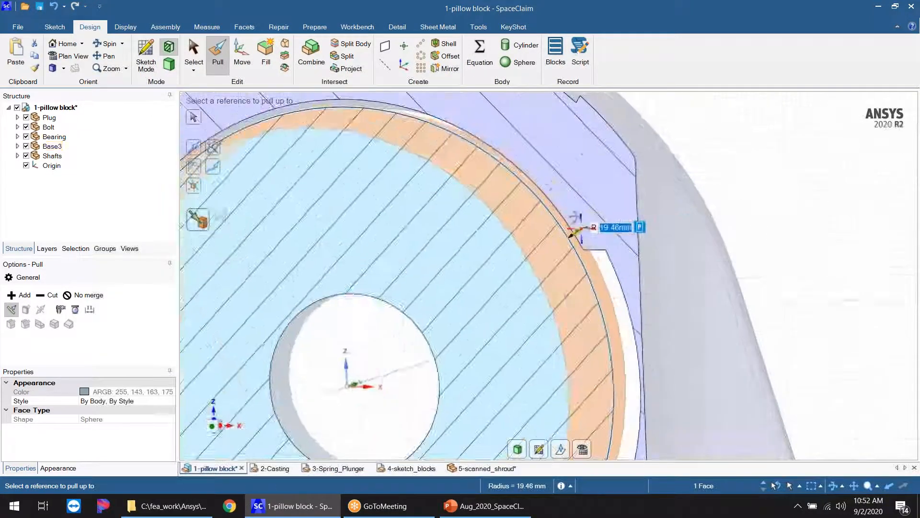
middle_drag(574, 228, 584, 194)
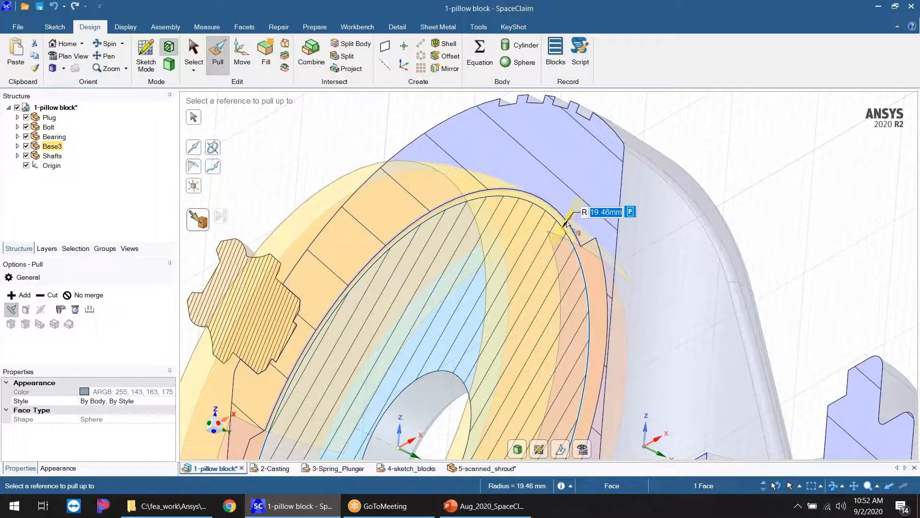
click(567, 224)
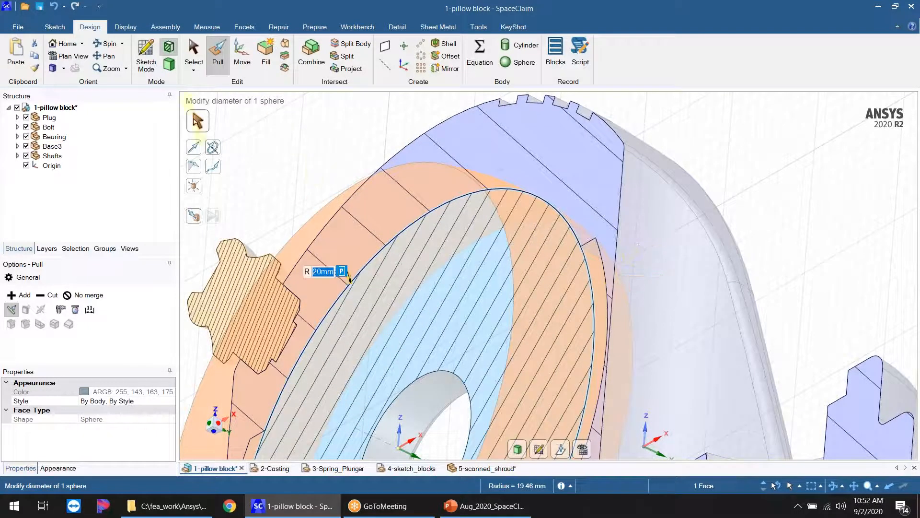
key(Escape)
key(Escape)
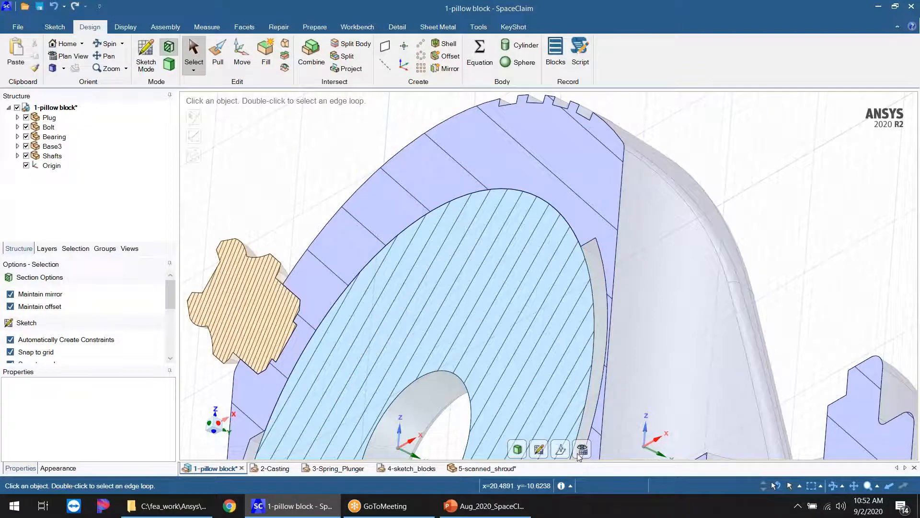
Step: Inspect the sectioned contact between the bearing and base, including the area near the plug
scroll(624, 295, up, 10)
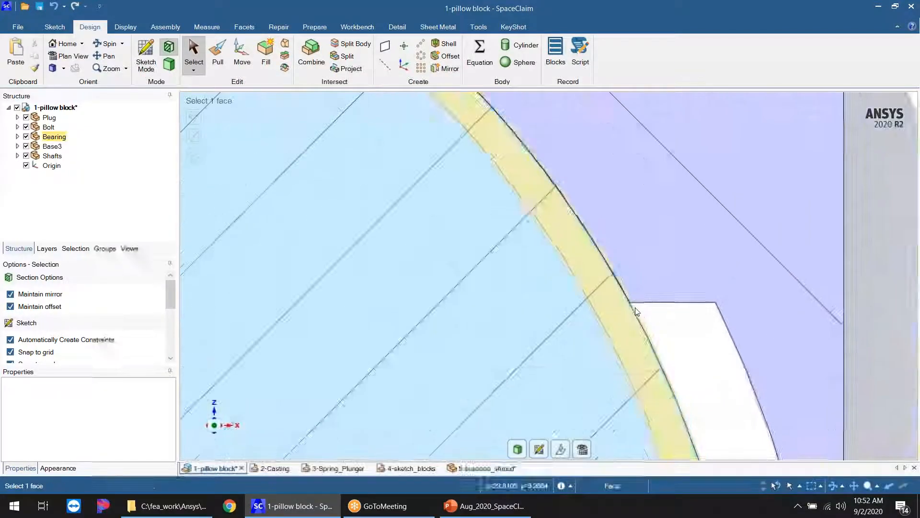
scroll(623, 294, down, 10)
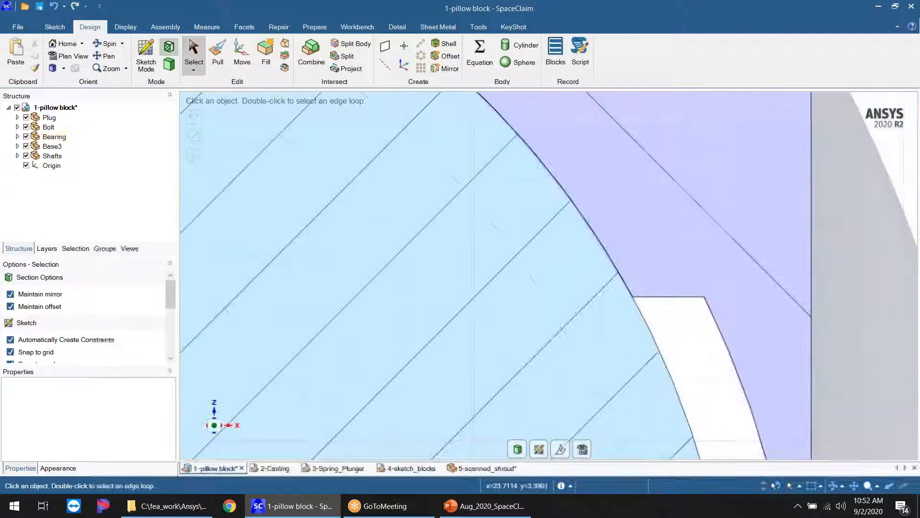
scroll(639, 275, down, 5)
scroll(627, 291, up, 5)
scroll(646, 252, down, 3)
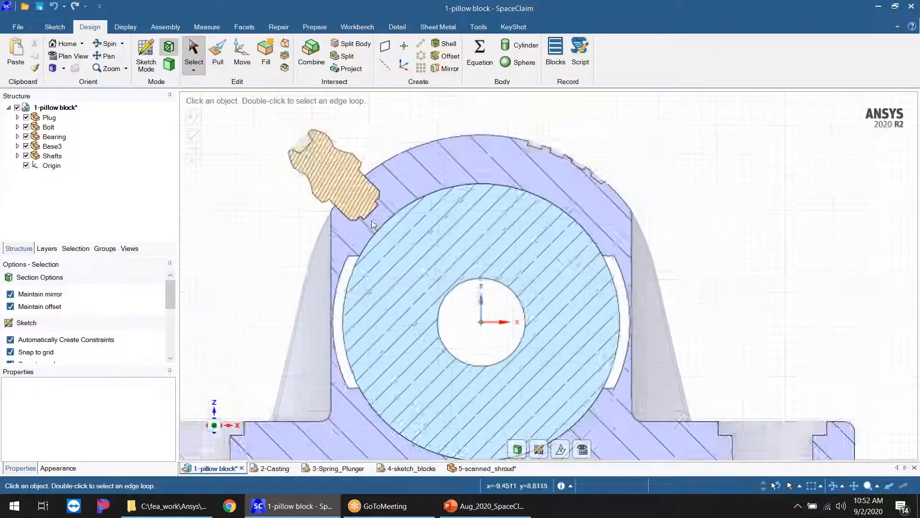
scroll(412, 221, up, 2)
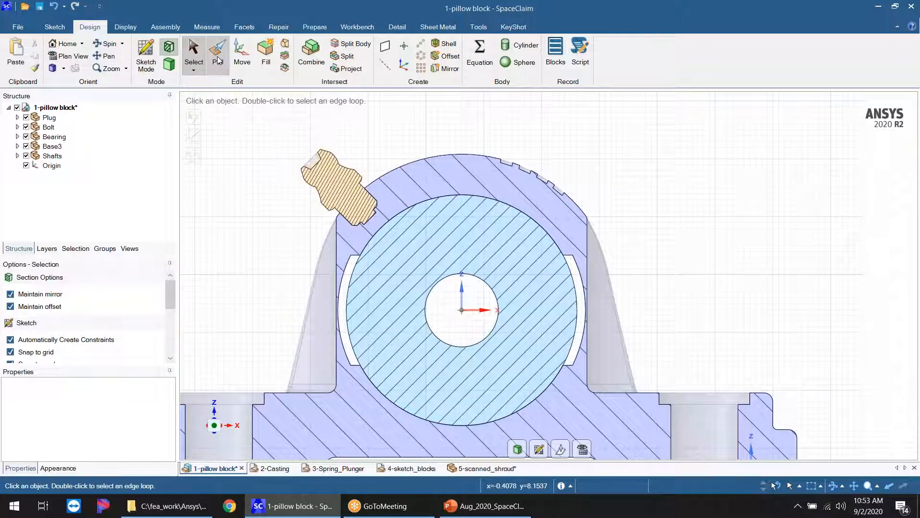
scroll(485, 282, down, 2)
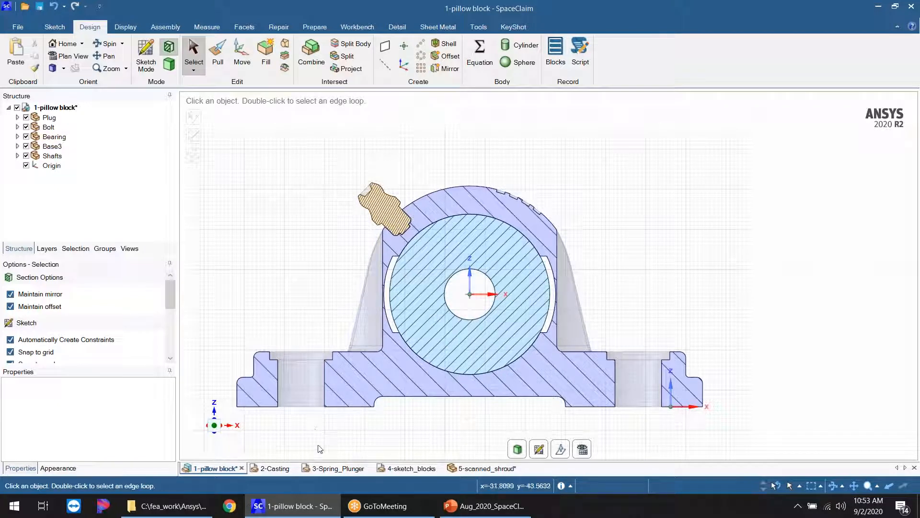
Step: Switch to the 2-Casting document and look over the casting
click(269, 468)
mouse_move(484, 381)
middle_down()
mouse_move(446, 370)
mouse_move(484, 382)
middle_up()
scroll(484, 381, up, 2)
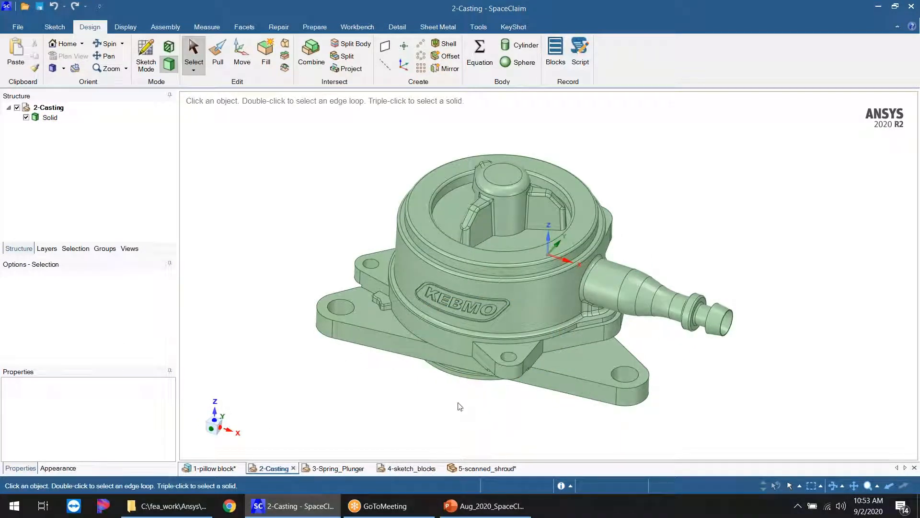
ctrl+middle_drag(437, 404, 395, 413)
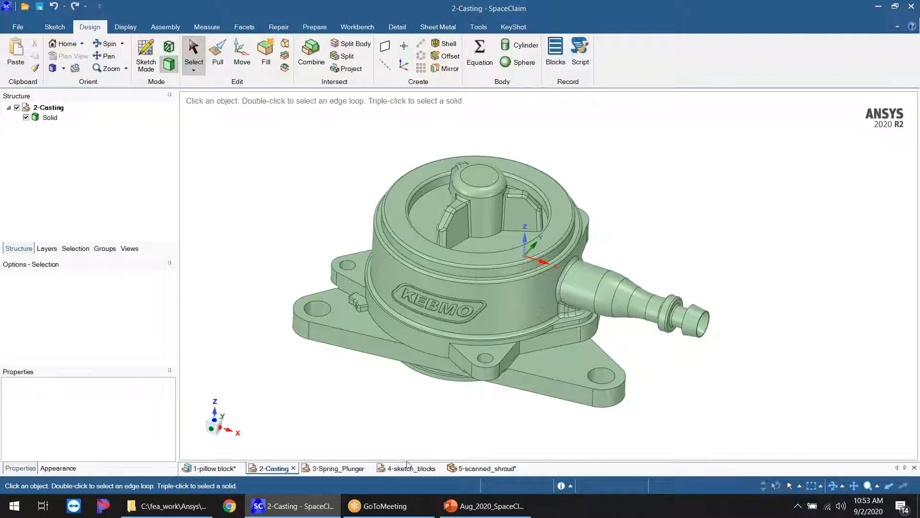
middle_drag(490, 392, 483, 396)
Step: Remove the rounded end face of the small front mounting ear with the Fill tool
click(266, 50)
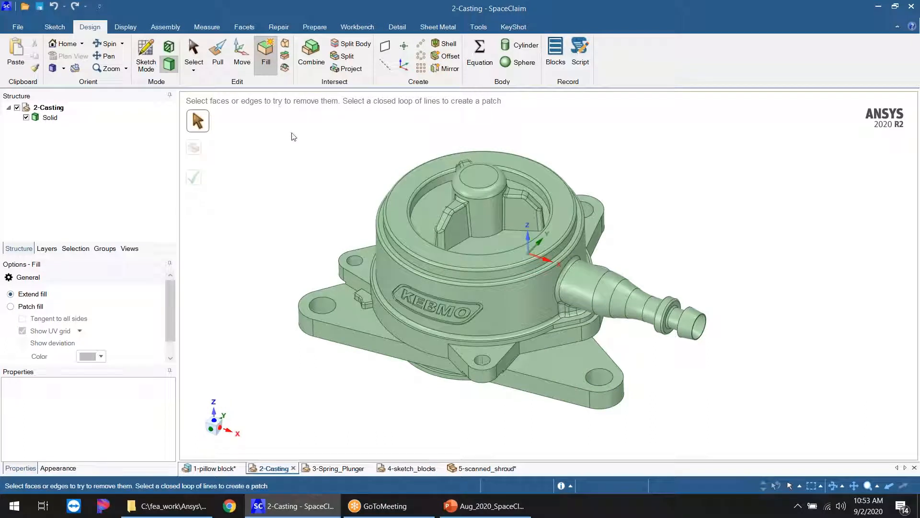
middle_drag(381, 191, 391, 178)
scroll(486, 379, up, 2)
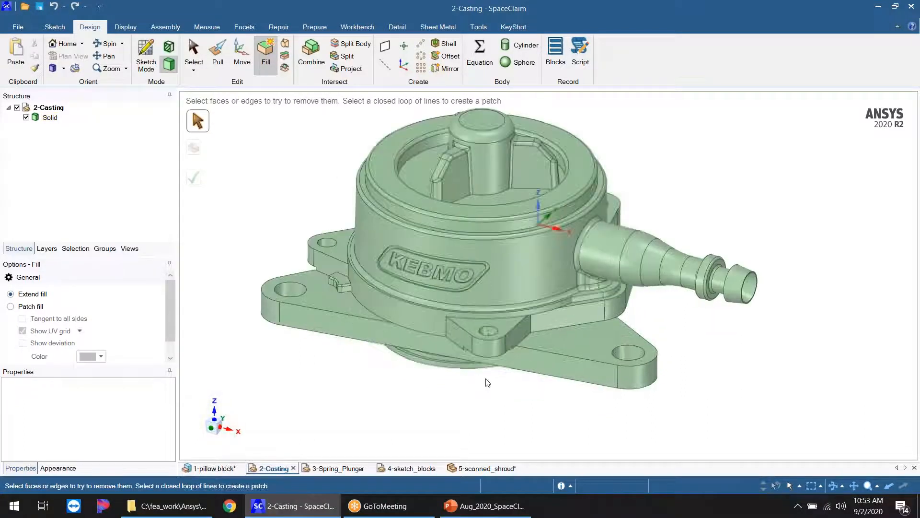
scroll(488, 382, up, 4)
scroll(488, 380, down, 1)
shift+middle_drag(488, 354, 489, 423)
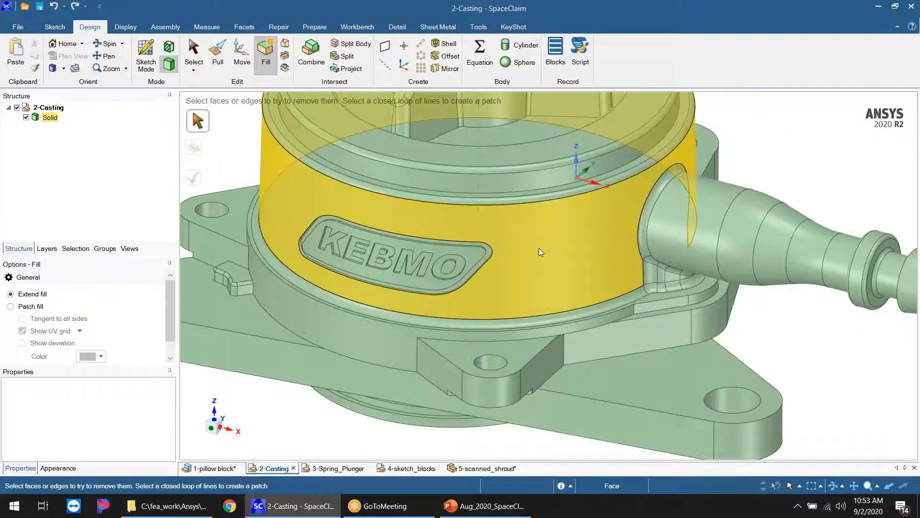
scroll(450, 382, down, 4)
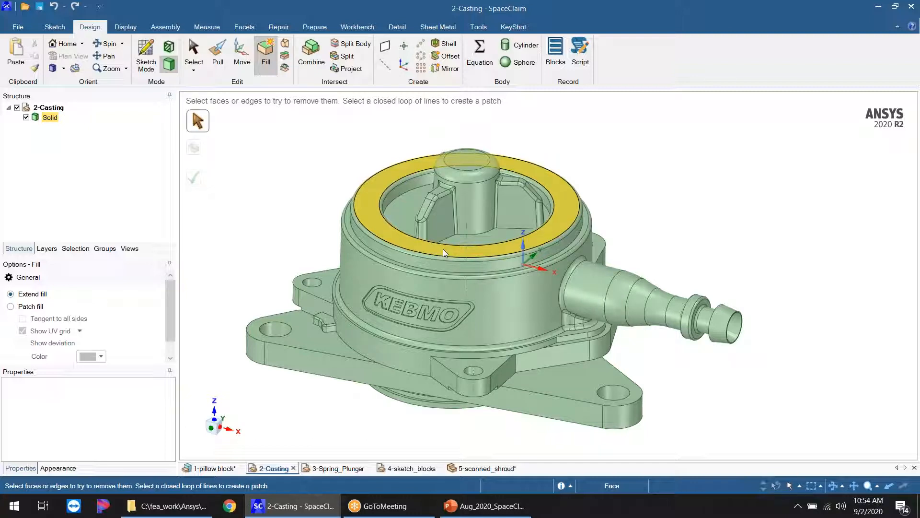
scroll(490, 290, up, 5)
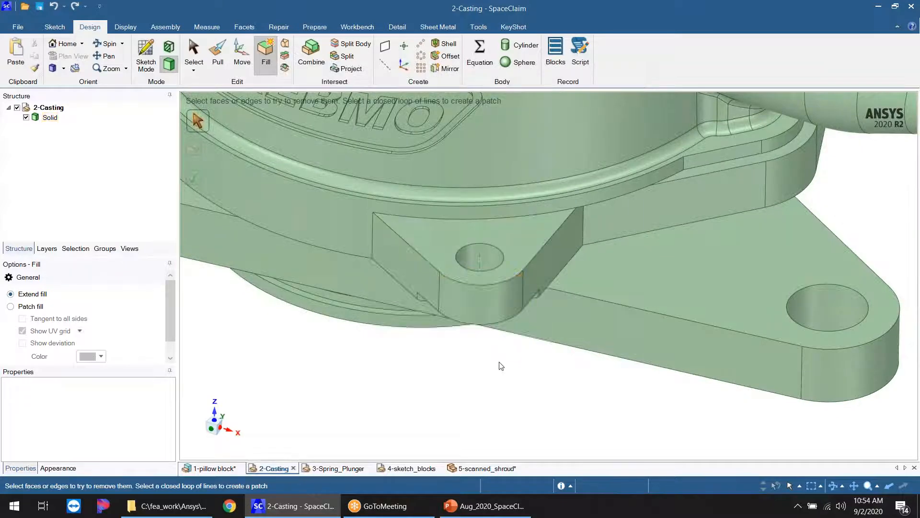
scroll(493, 354, down, 5)
scroll(502, 336, up, 3)
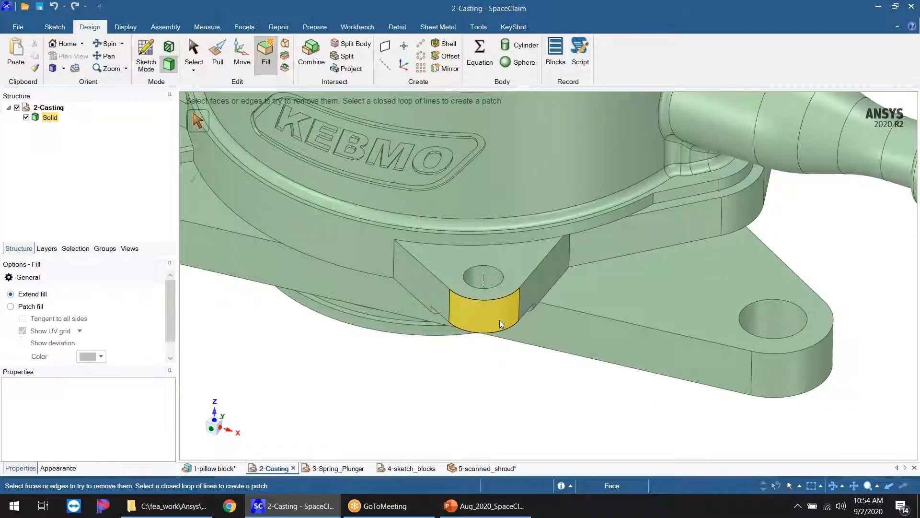
click(499, 320)
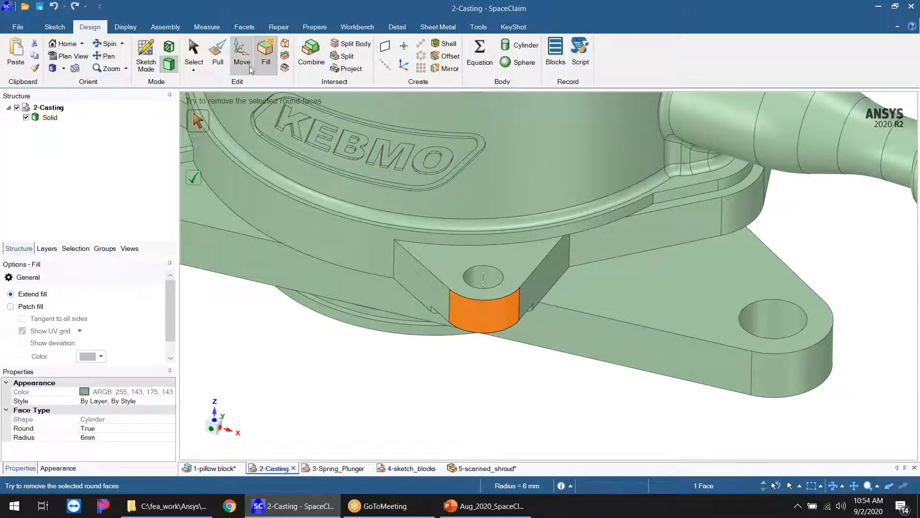
click(193, 178)
middle_drag(578, 382, 541, 322)
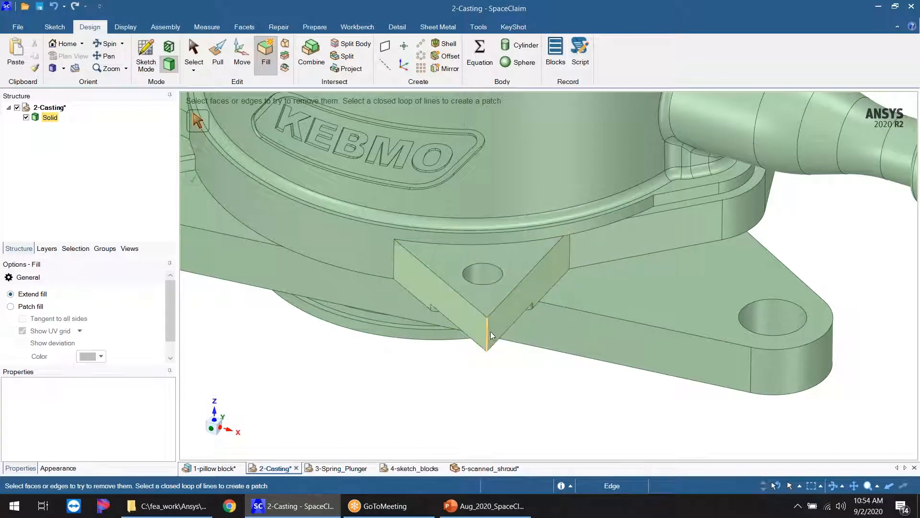
Step: Undo the removal of the front mounting ear's rounded end face and clear the selection
key(ctrl+z)
click(496, 387)
middle_drag(496, 369, 497, 390)
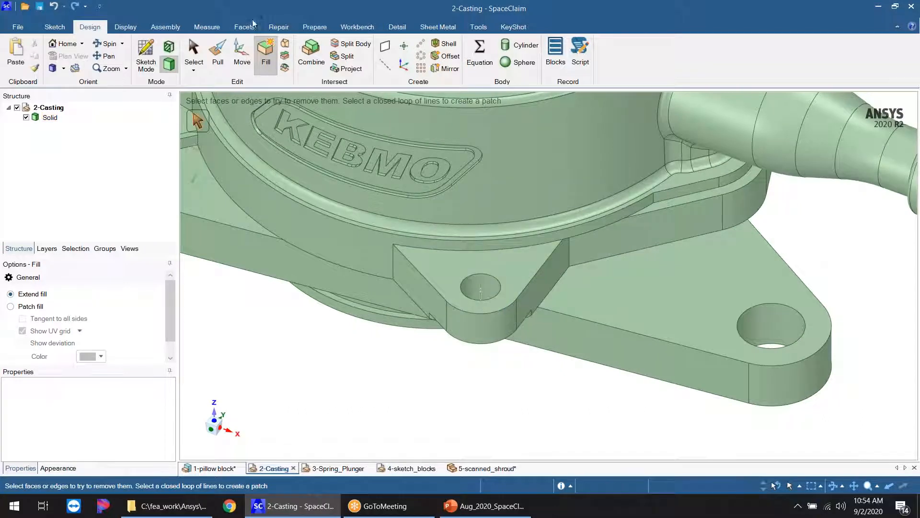
Step: Try removing the hole in the small front mounting ear with the Fill tool, and undo that removal
click(490, 290)
click(194, 176)
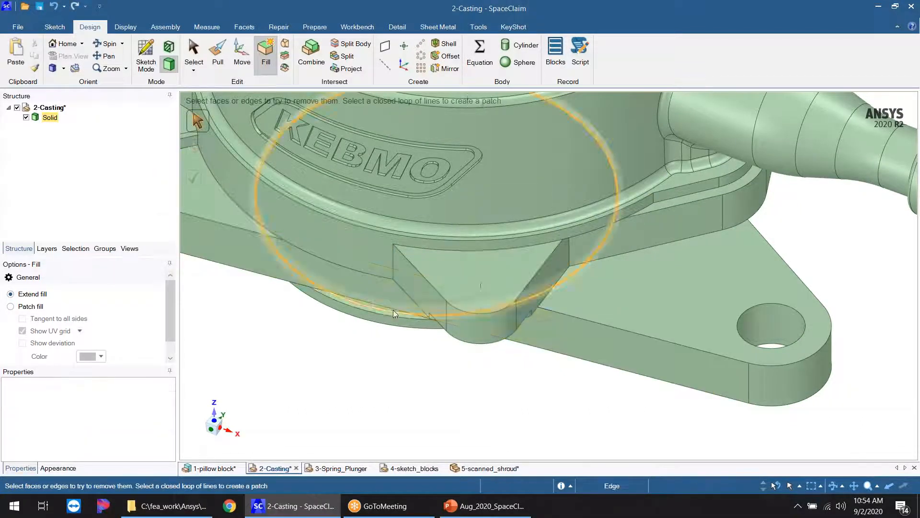
mouse_move(462, 383)
middle_down()
mouse_move(480, 250)
mouse_move(468, 380)
middle_up()
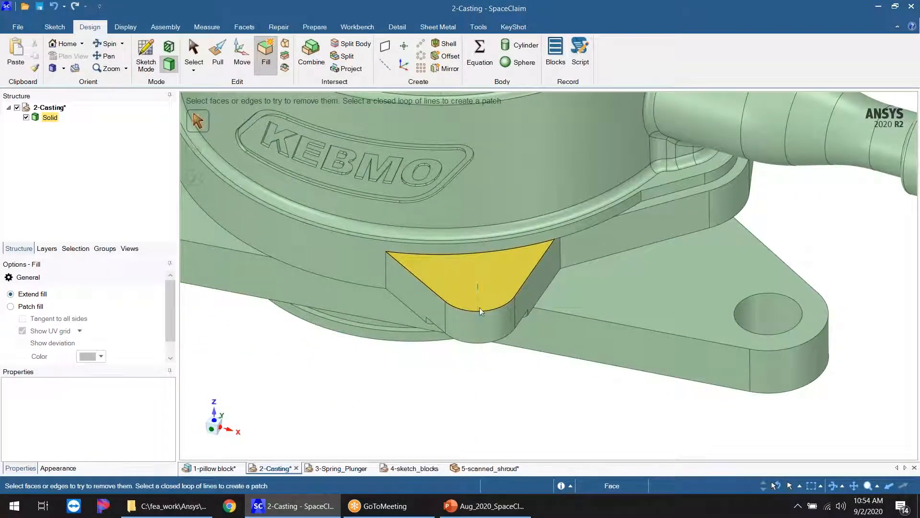
key(ctrl+z)
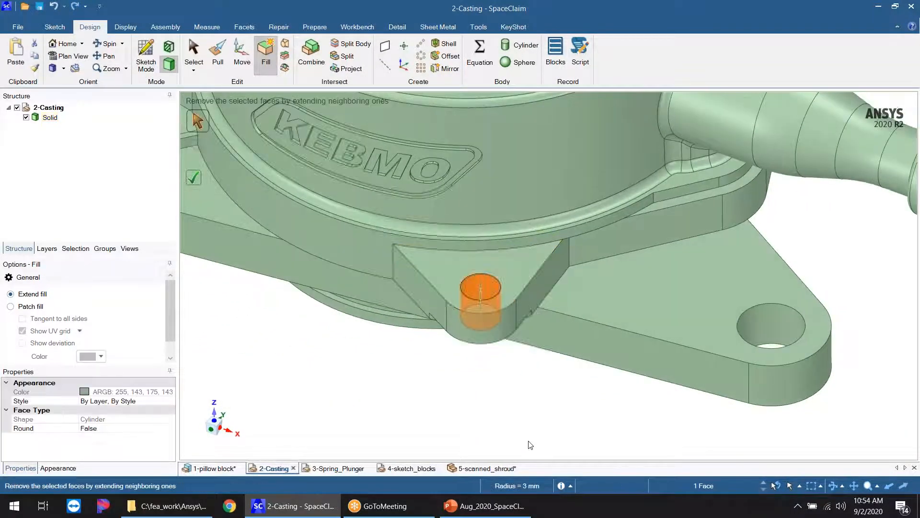
Step: Try removing a single 1 mm round face on the sloped edge of the front rib with the Fill tool and inspect the edge
scroll(467, 187, up, 5)
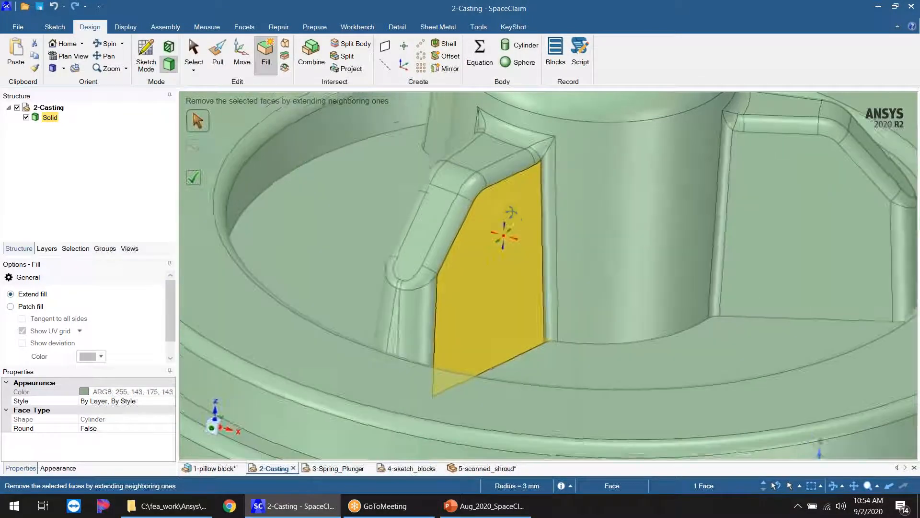
scroll(485, 203, down, 2)
scroll(485, 203, up, 2)
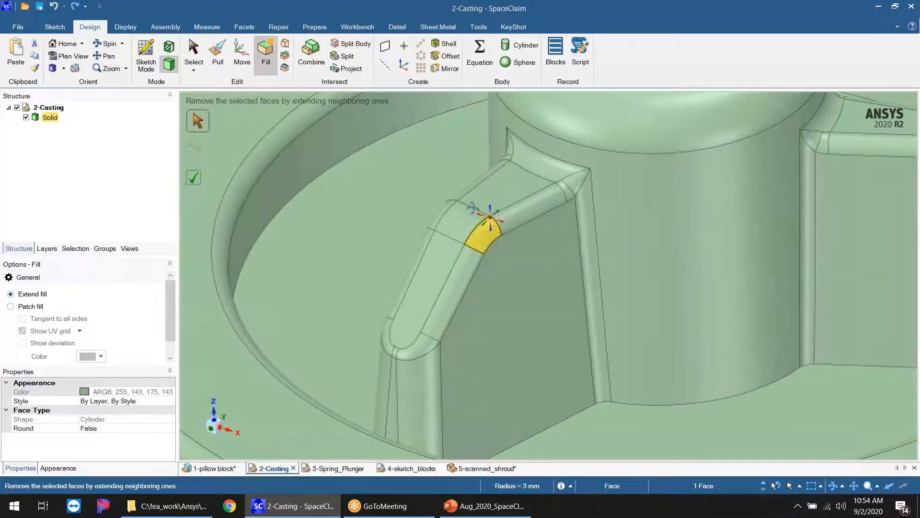
click(462, 278)
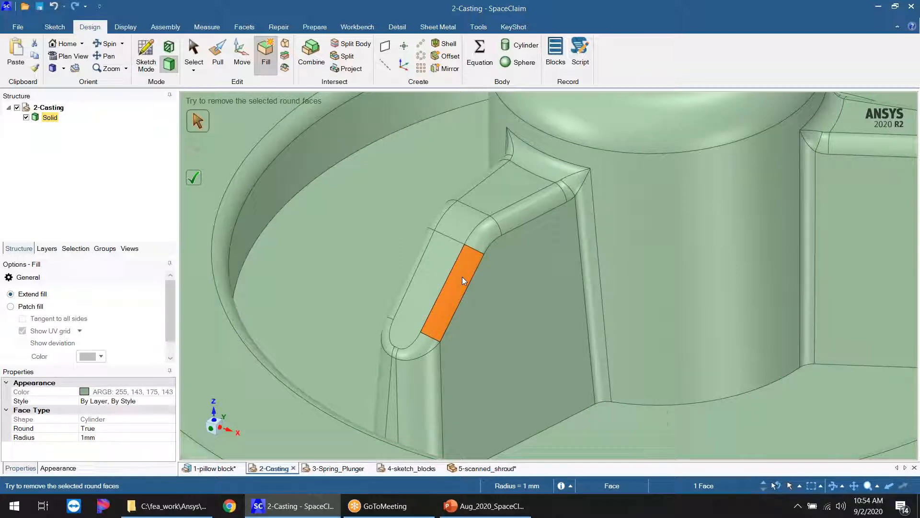
click(195, 180)
middle_drag(562, 311, 547, 293)
middle_drag(527, 343, 526, 366)
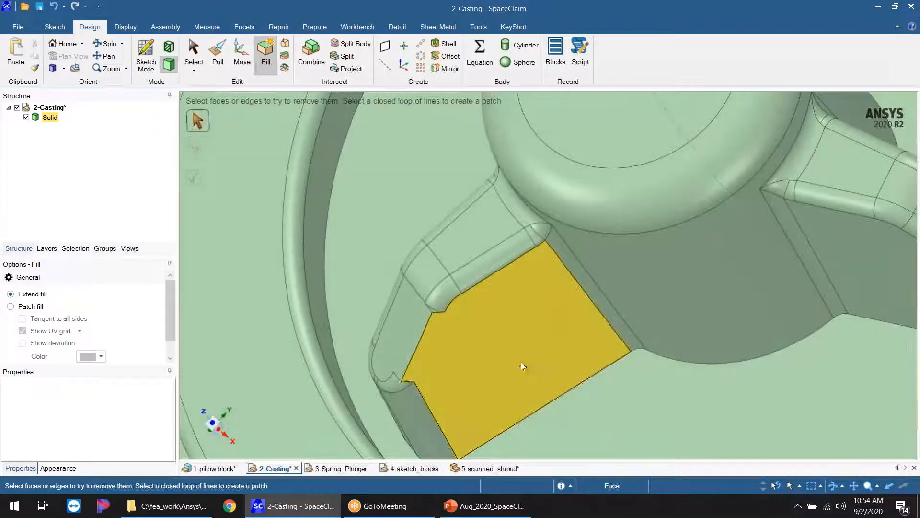
scroll(431, 329, up, 3)
middle_drag(446, 333, 451, 300)
scroll(452, 305, down, 3)
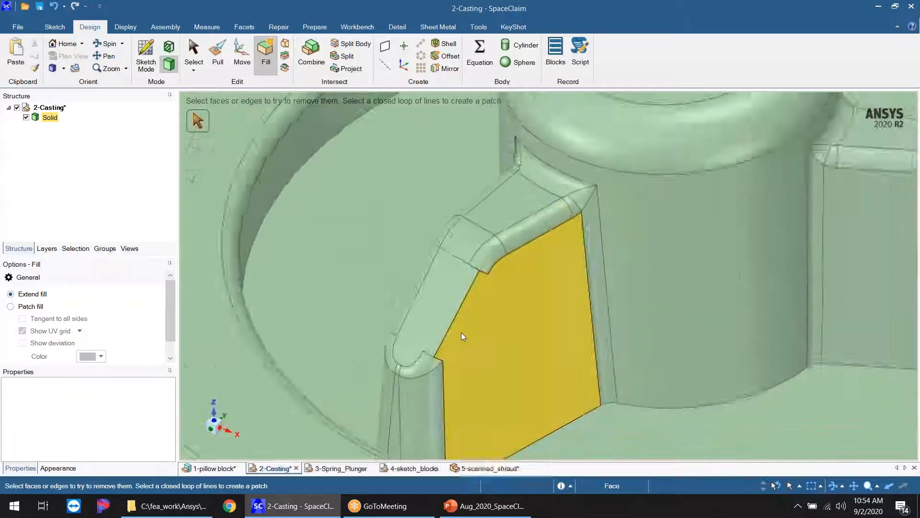
Step: Undo the removal of the front rib's single round face and clear the selection
scroll(461, 332, up, 3)
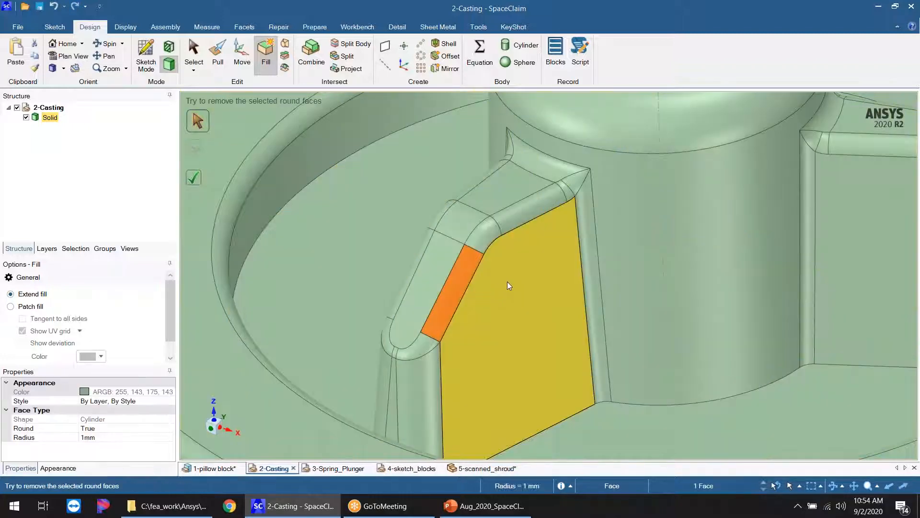
scroll(509, 281, down, 3)
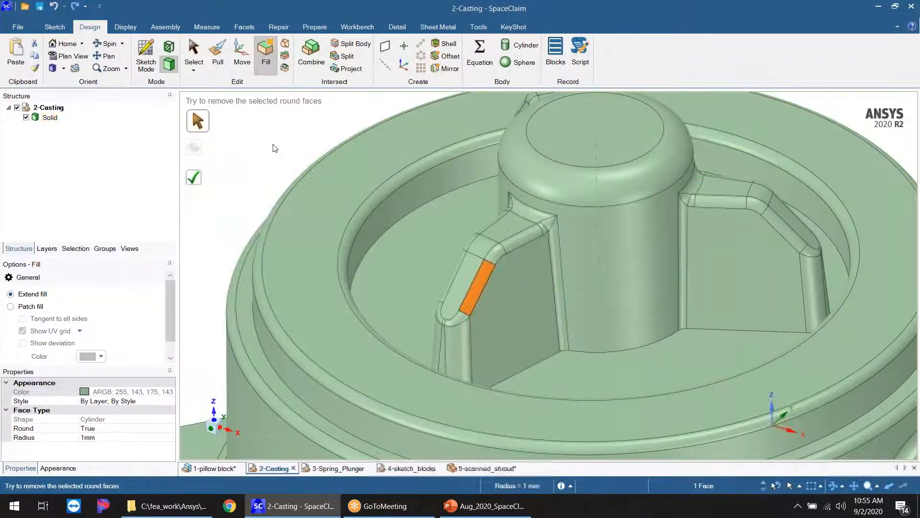
click(275, 148)
Step: Try removing the whole chain of rounds around the front rib's top with the Fill tool, and undo that removal
scroll(472, 257, up, 4)
mouse_move(620, 307)
middle_down()
mouse_move(650, 298)
mouse_move(654, 314)
mouse_move(633, 315)
middle_up()
scroll(633, 312, up, 2)
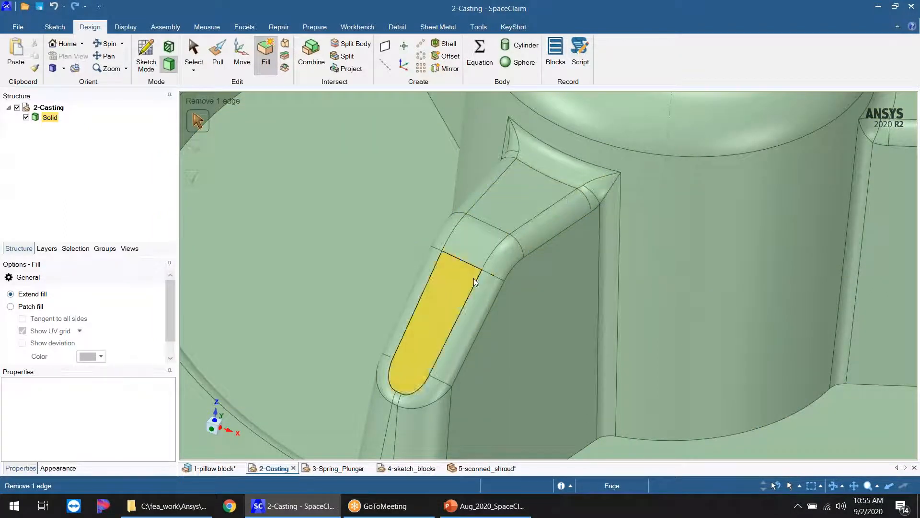
scroll(491, 295, down, 5)
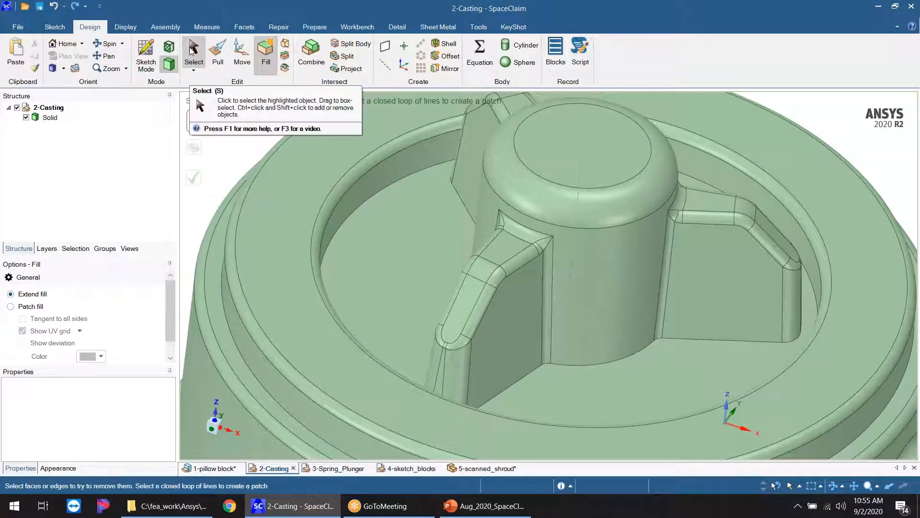
scroll(595, 212, up, 2)
middle_drag(595, 212, 533, 270)
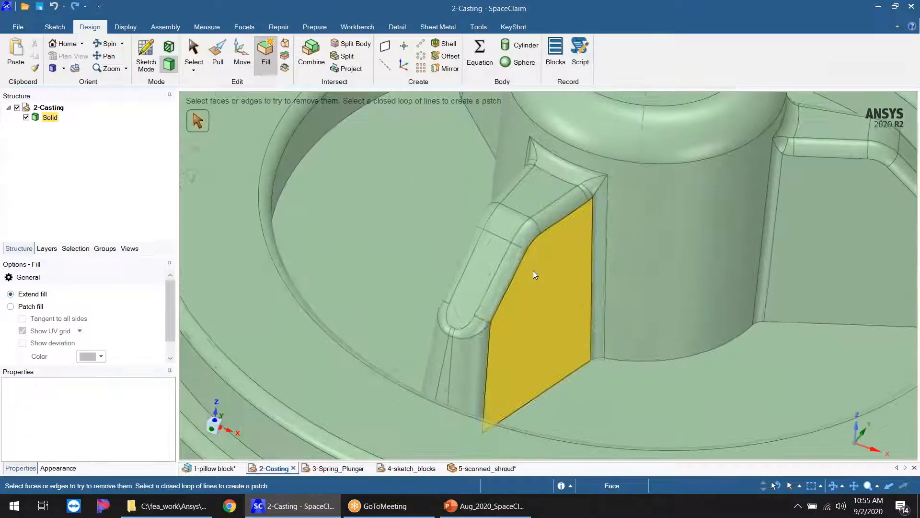
click(502, 283)
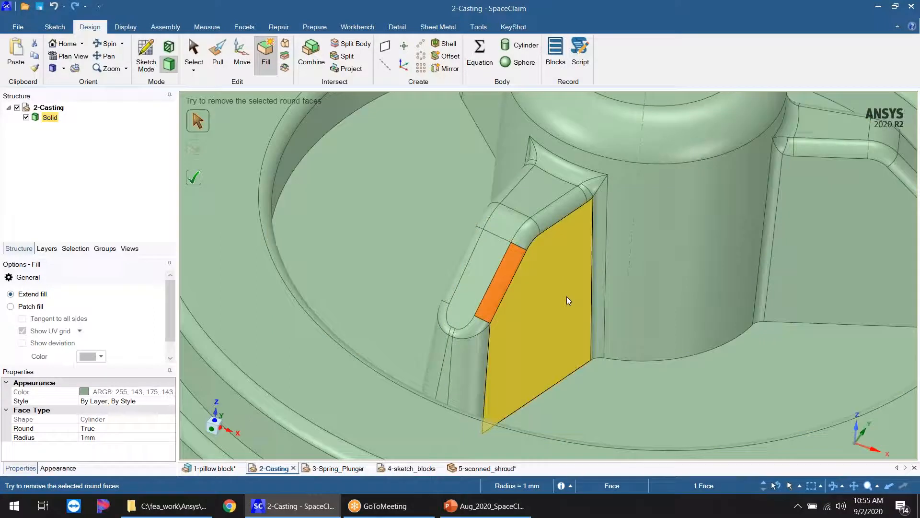
double_click(506, 279)
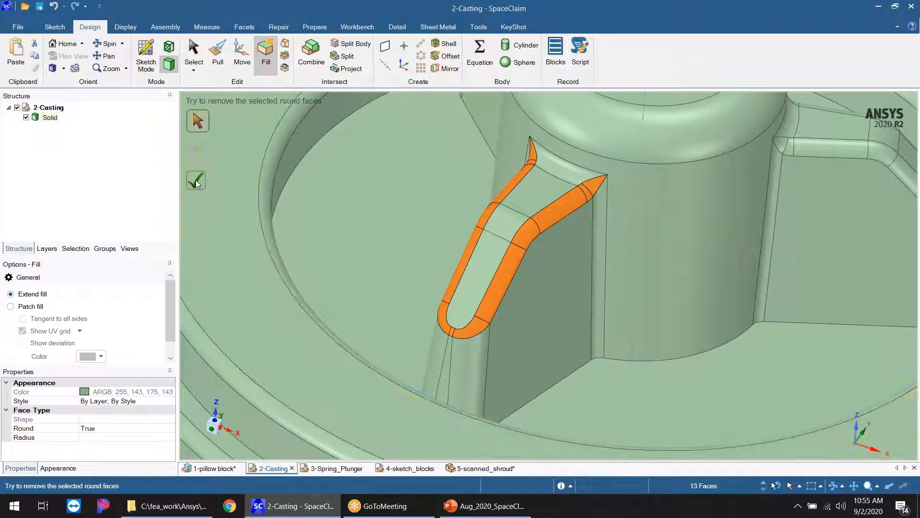
click(196, 181)
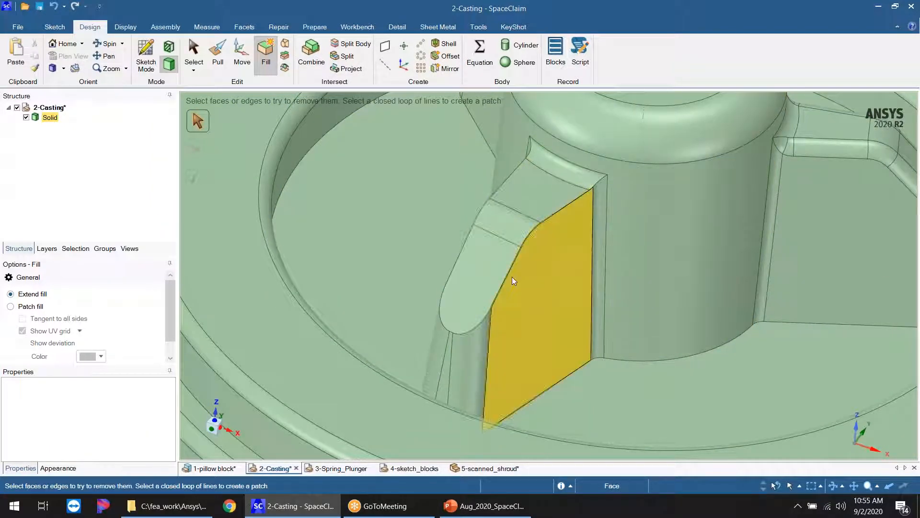
key(ctrl+z)
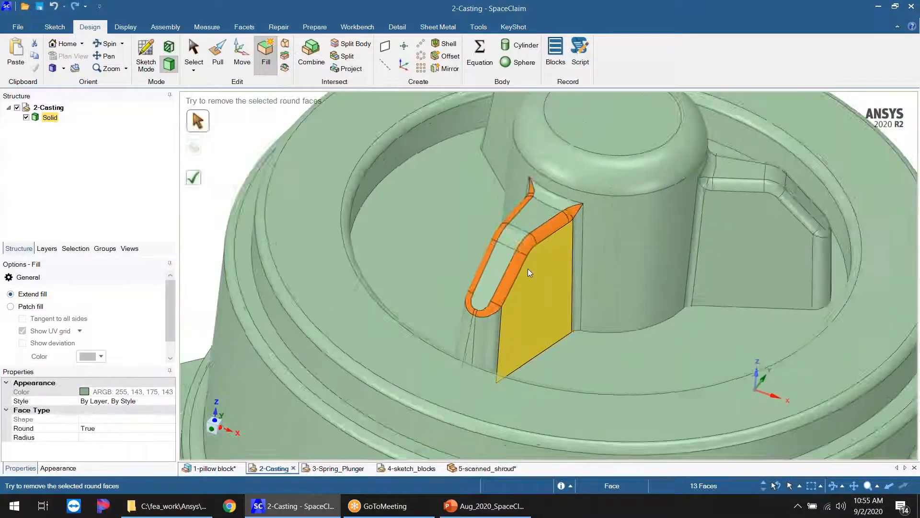
Step: Expand a selection from the front rib's sloped top face to the whole central hub with its ribs, and clear it
click(502, 266)
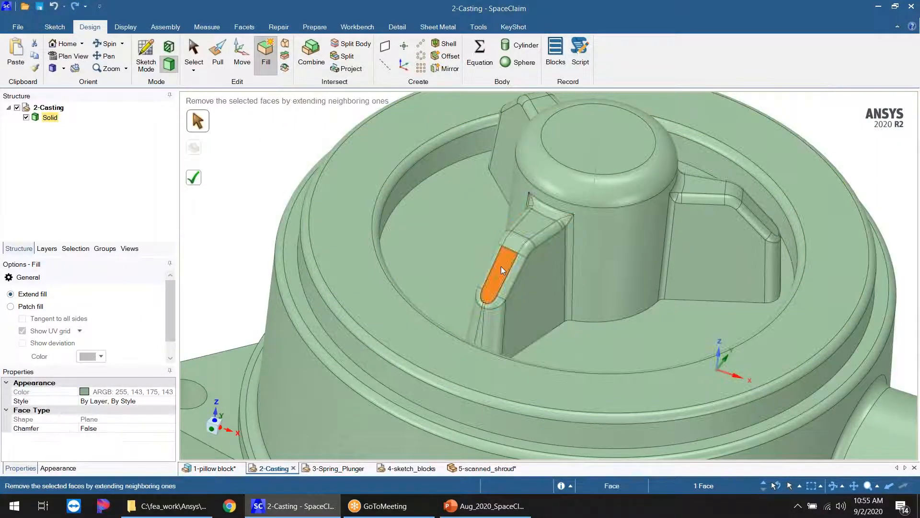
double_click(501, 266)
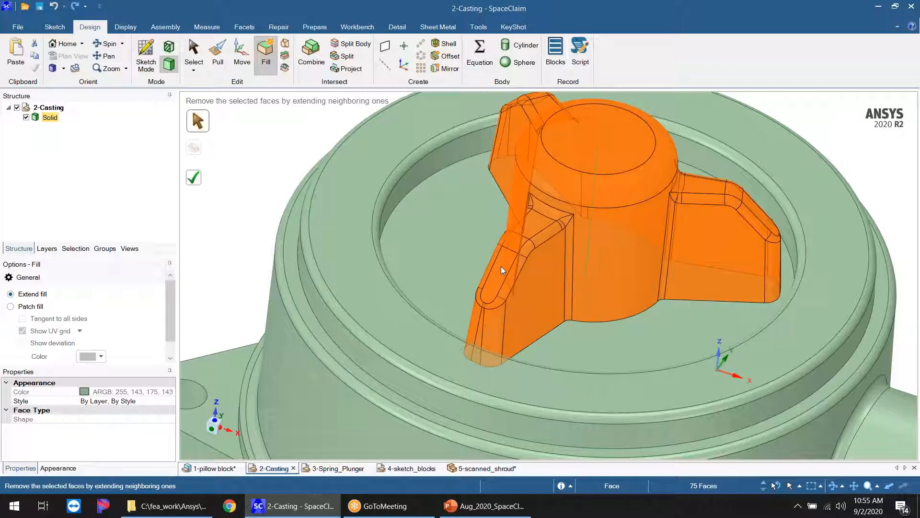
mouse_move(696, 278)
middle_down()
mouse_move(645, 257)
mouse_move(672, 262)
mouse_move(544, 326)
middle_up()
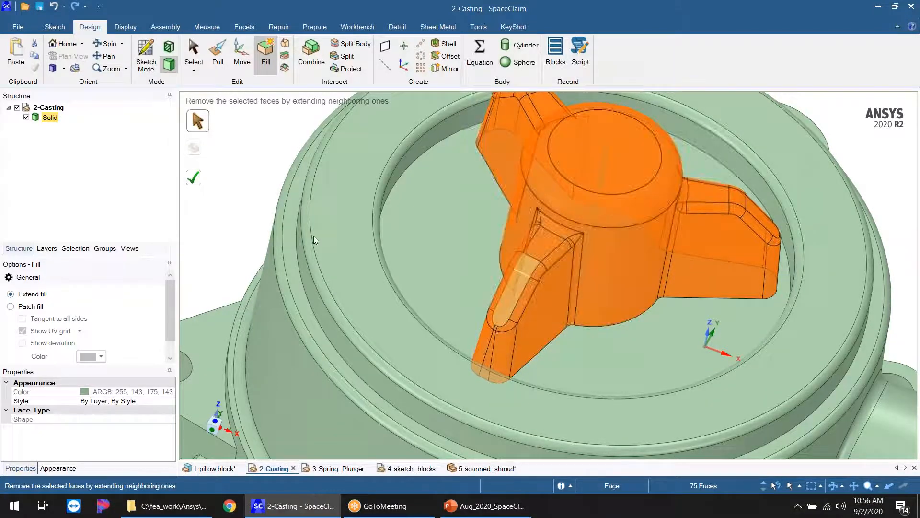
click(259, 193)
Step: Select the connected chain of round faces around the front rib's top, and clear the selection
middle_drag(577, 294, 520, 296)
scroll(519, 296, up, 4)
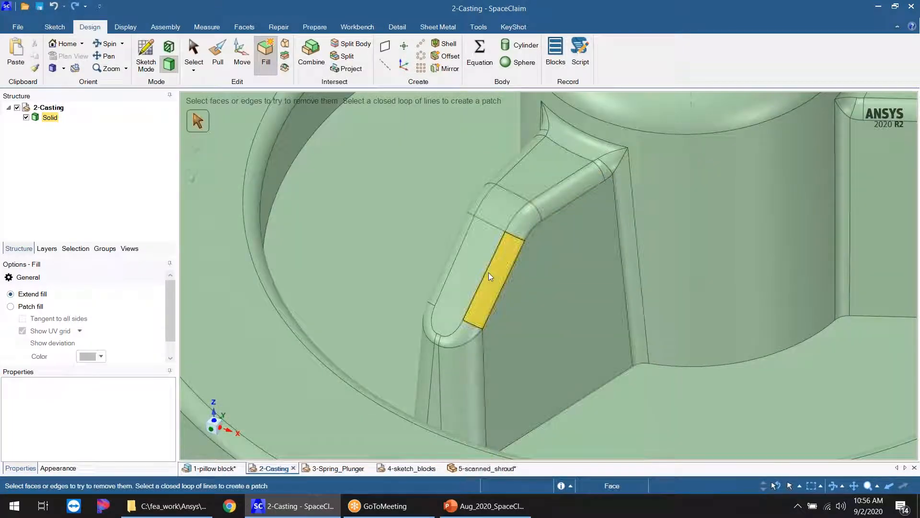
double_click(495, 274)
scroll(516, 274, down, 4)
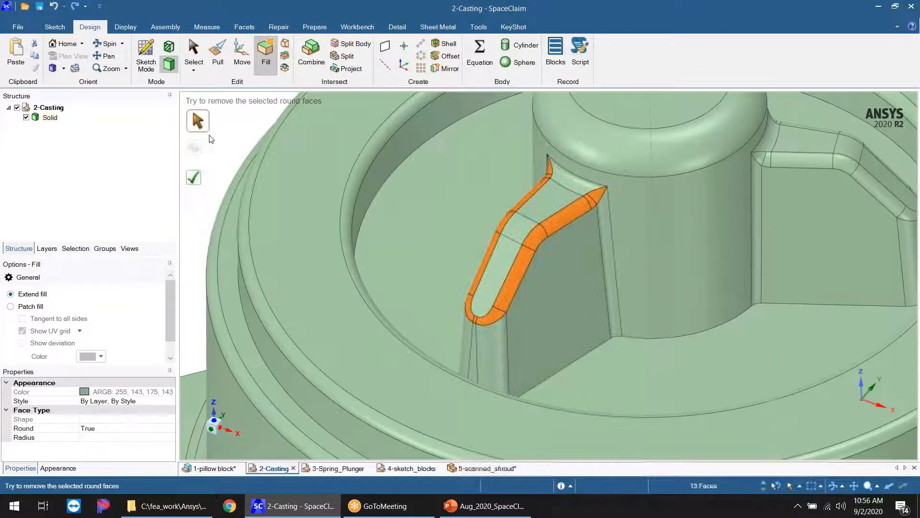
click(232, 142)
Step: Expand a selection from the front rib's round faces to the entire casting body, and clear it
triple_click(520, 267)
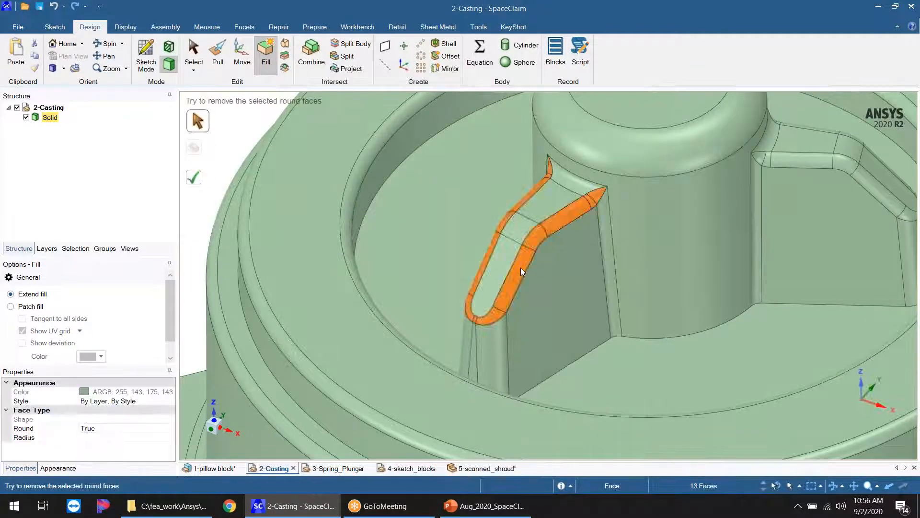
scroll(521, 267, down, 6)
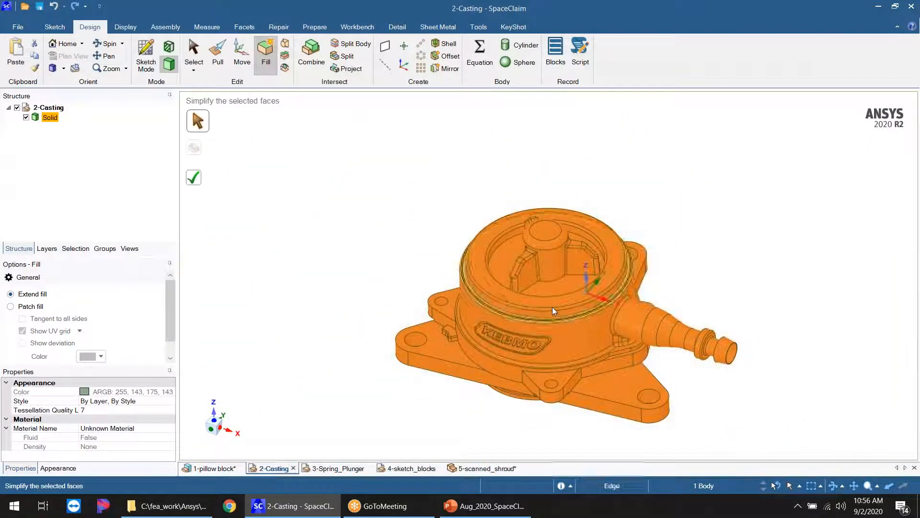
scroll(540, 310, up, 5)
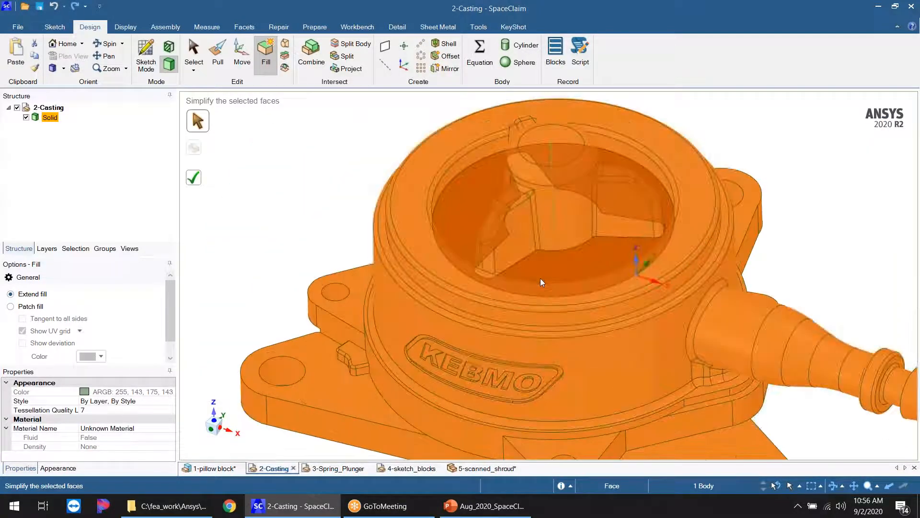
click(365, 150)
Step: Try selecting the central hub with its ribs, the raised rim and the entire body in turn, and clear the selection
scroll(522, 215, up, 5)
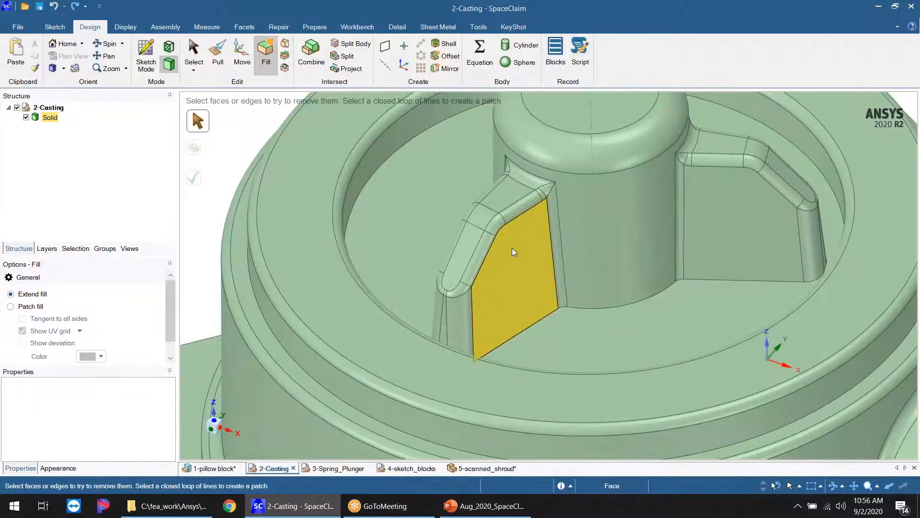
scroll(512, 248, down, 5)
click(509, 227)
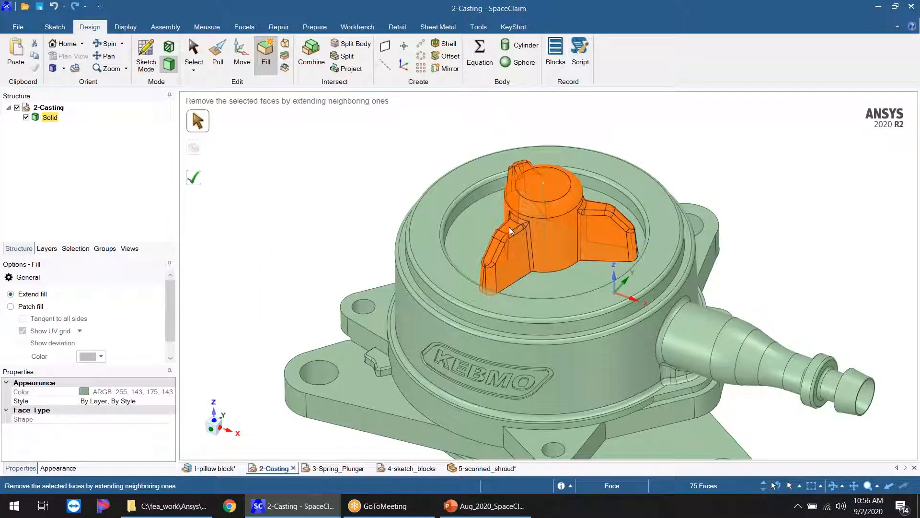
double_click(427, 223)
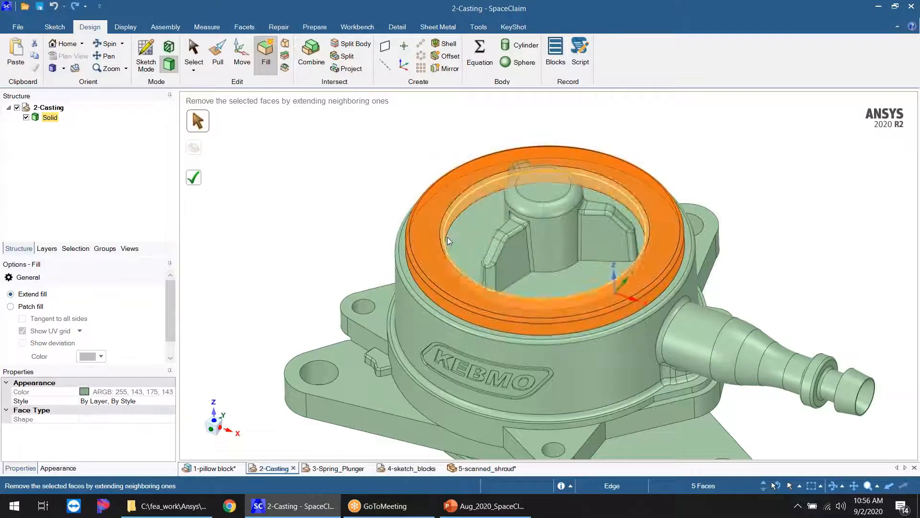
triple_click(500, 249)
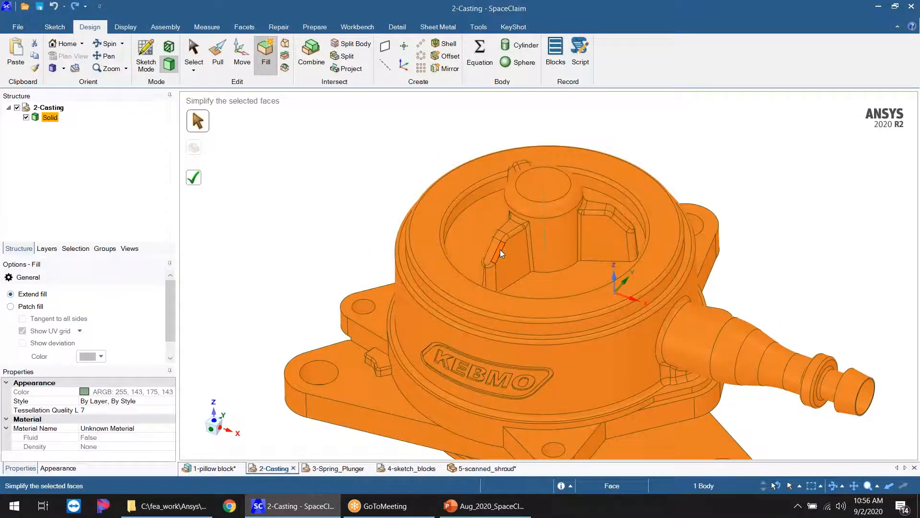
scroll(366, 180, down, 3)
click(356, 133)
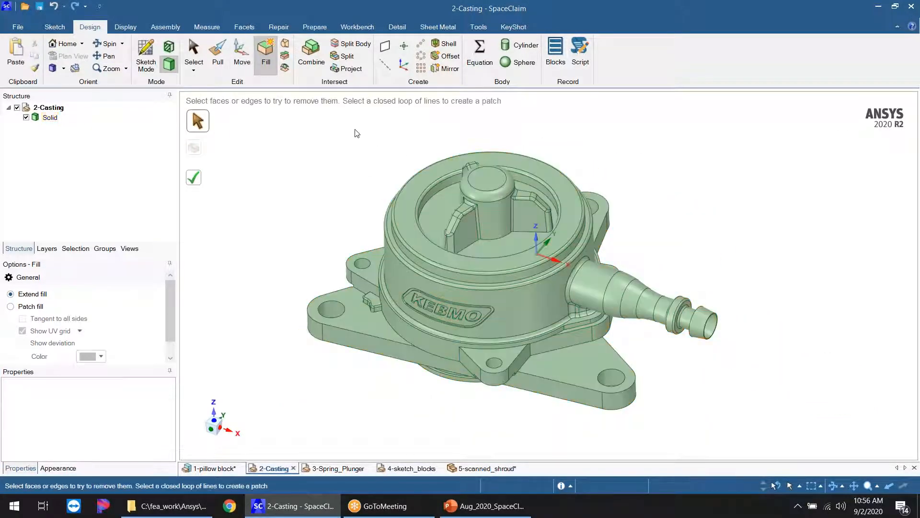
Step: Remove the complete chain of rounds around the front rib's top with the Fill tool
scroll(496, 238, up, 5)
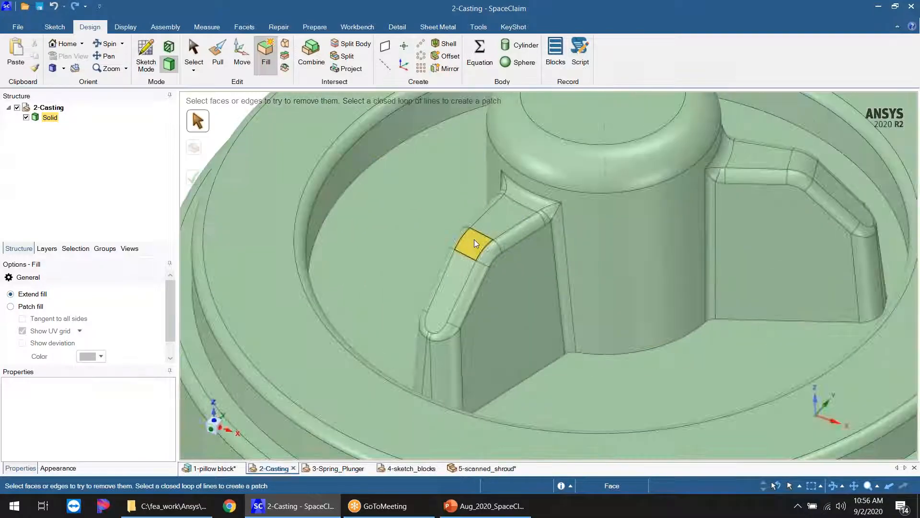
double_click(474, 284)
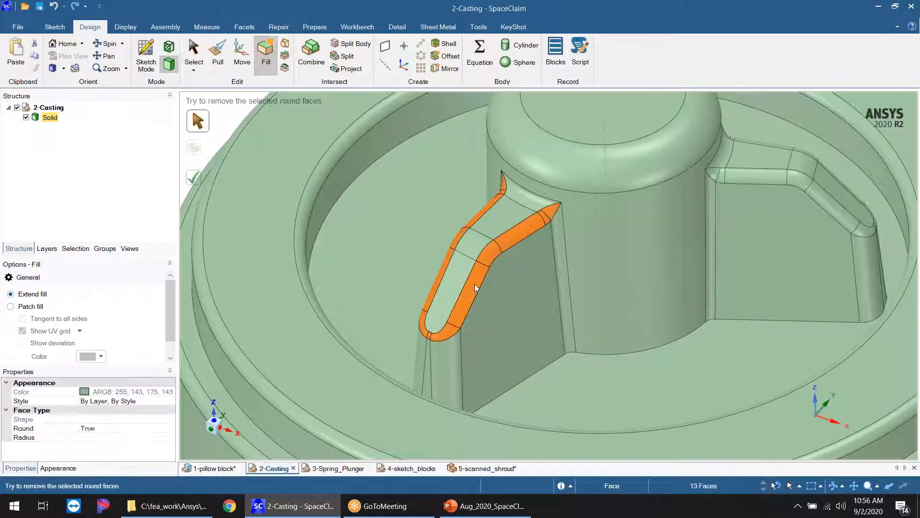
click(194, 184)
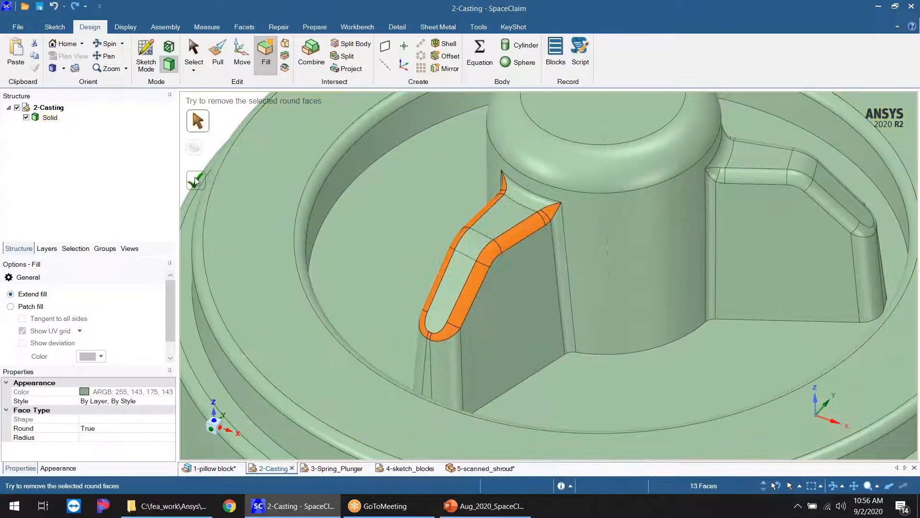
scroll(511, 248, down, 6)
scroll(539, 254, up, 5)
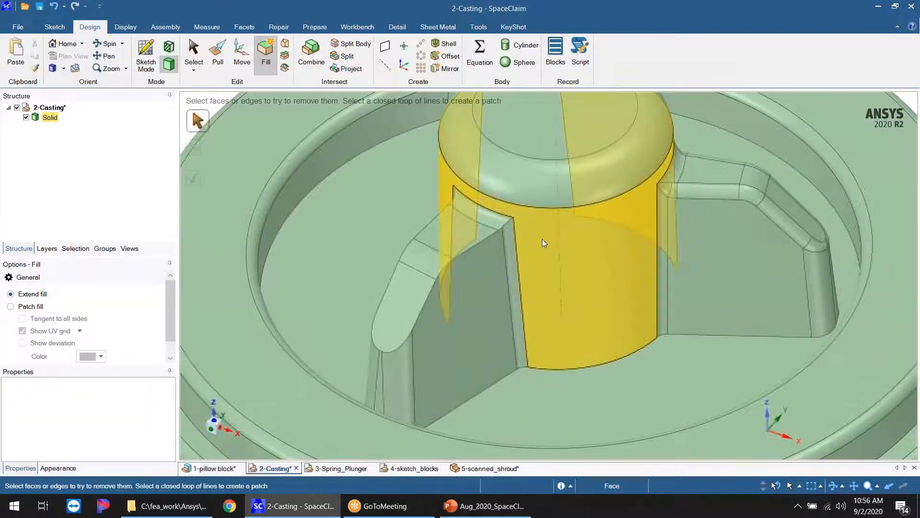
scroll(489, 293, down, 3)
scroll(504, 281, up, 4)
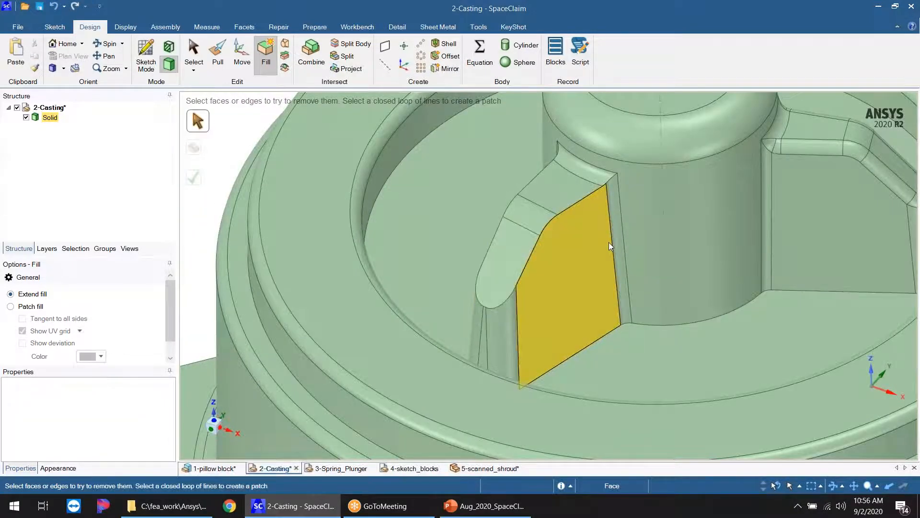
scroll(608, 242, down, 3)
scroll(704, 223, up, 2)
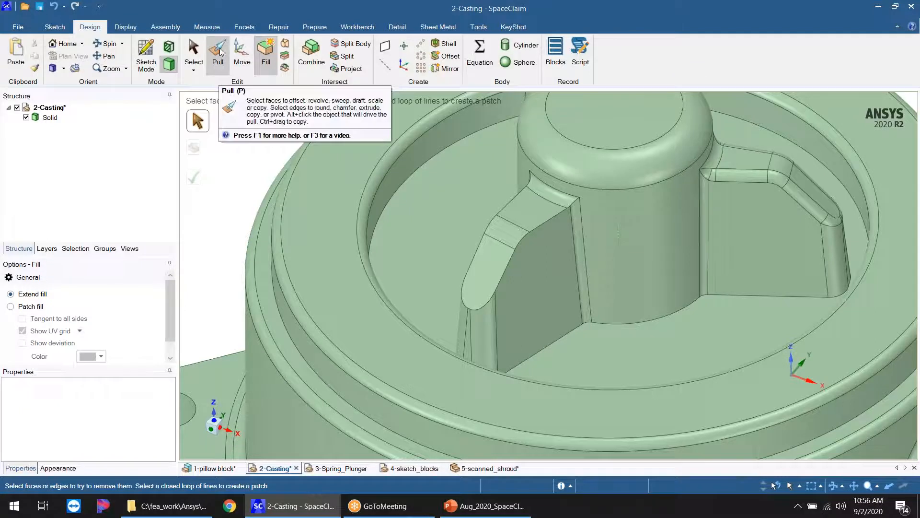
Step: Try rounding a single upper side edge of the front rib with the Pull tool
click(220, 54)
click(563, 252)
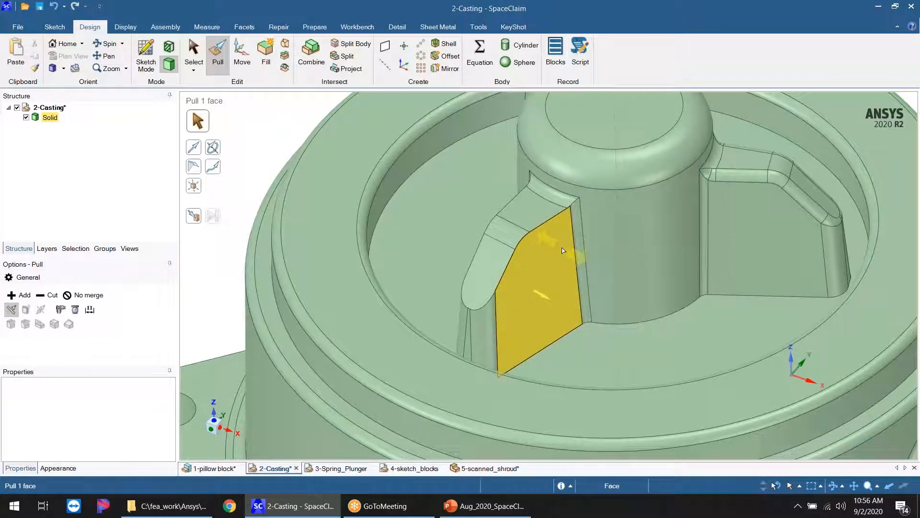
click(540, 227)
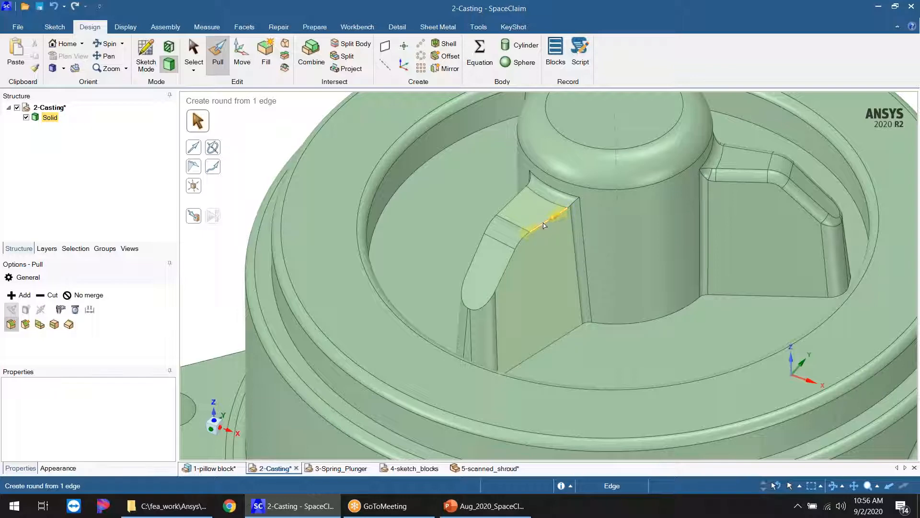
drag(547, 248, 548, 251)
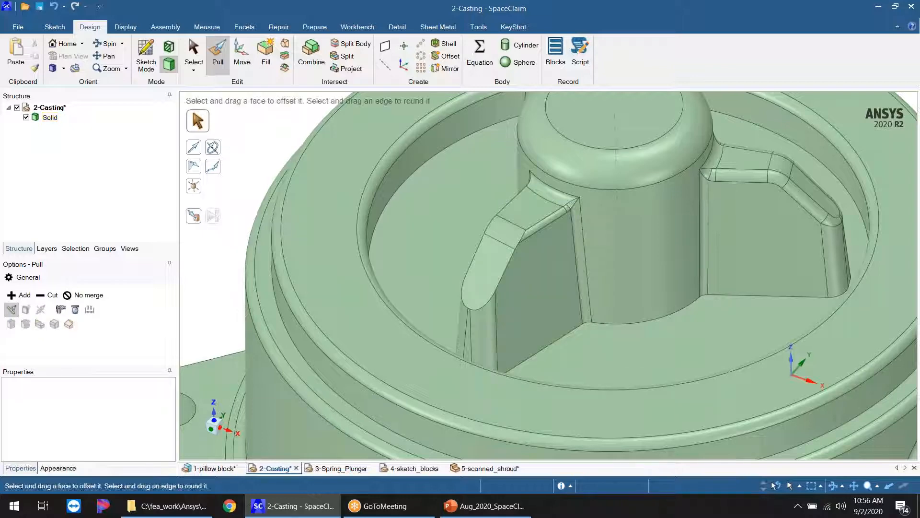
click(611, 292)
mouse_move(612, 300)
middle_down()
mouse_move(602, 275)
mouse_move(599, 287)
middle_up()
click(576, 240)
click(568, 238)
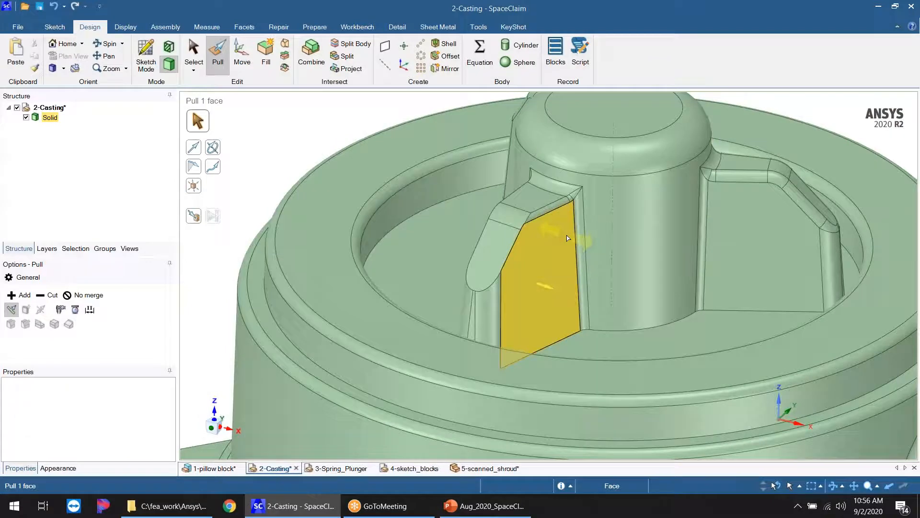
Step: Round the full edge chain around the front rib's top with a 1 mm radius using Pull, and clear the selection
click(545, 226)
double_click(545, 226)
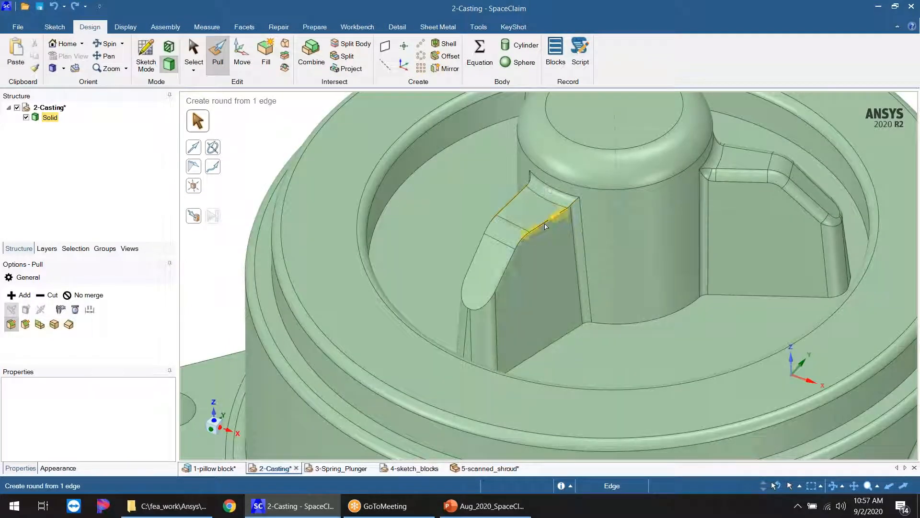
drag(546, 226, 549, 245)
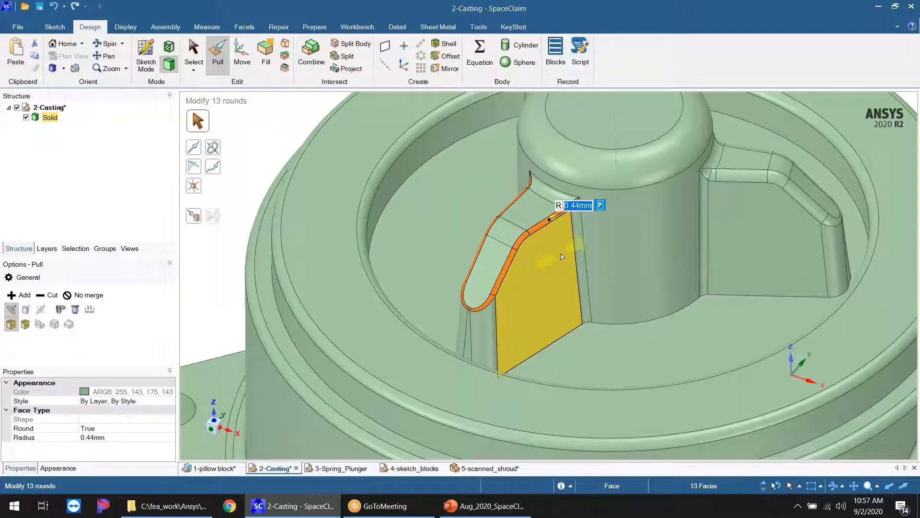
text(1)
key(Return)
click(263, 141)
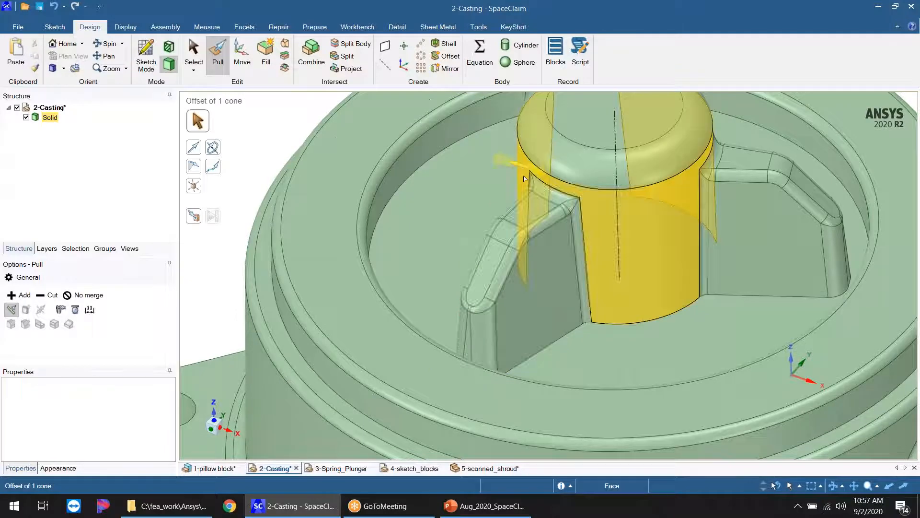
Step: Examine the engraved KEBMO logo on the casting's side, including the wall edges of the letter O
scroll(522, 177, down, 5)
scroll(521, 178, up, 2)
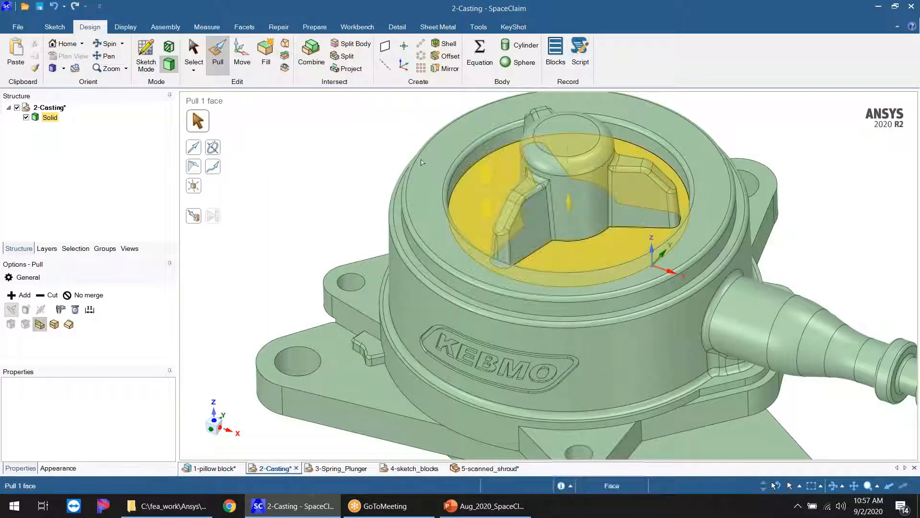
click(265, 55)
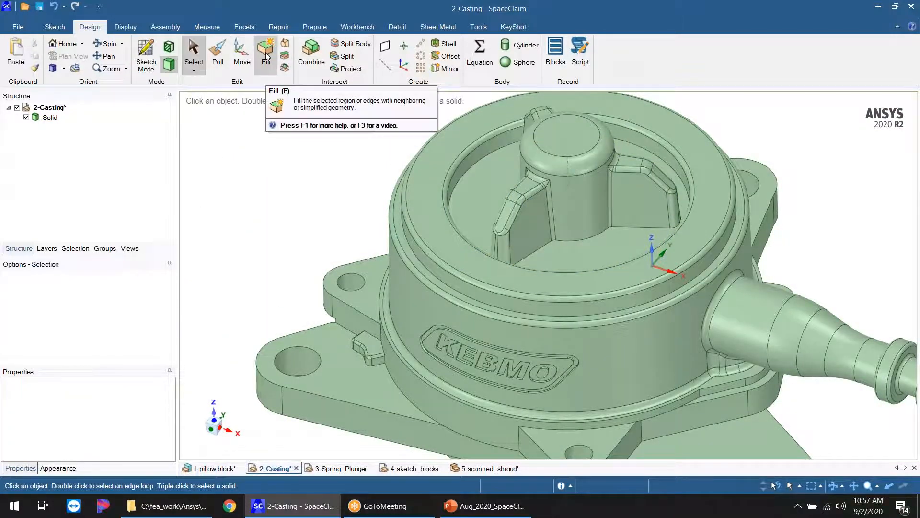
middle_drag(570, 325, 496, 292)
scroll(496, 290, up, 5)
middle_drag(593, 249, 599, 218)
middle_drag(661, 254, 654, 199)
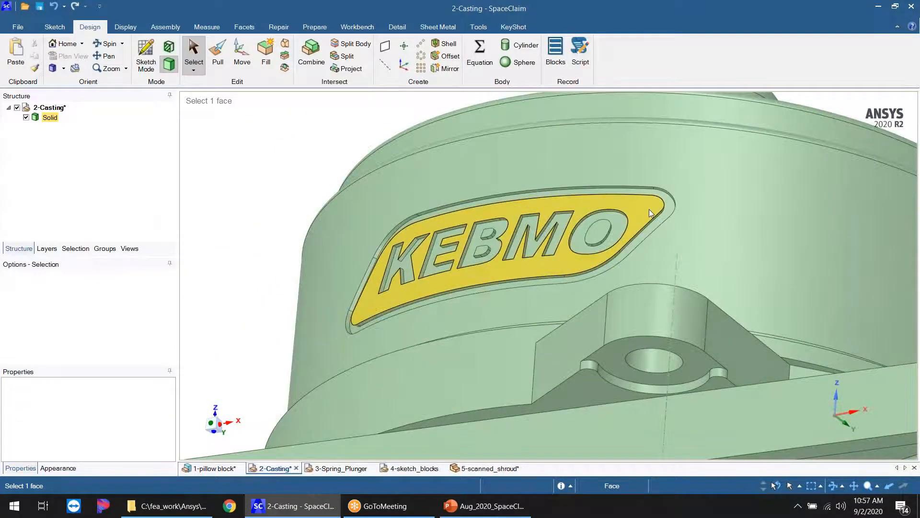
scroll(619, 218, up, 10)
click(568, 169)
scroll(568, 259, down, 5)
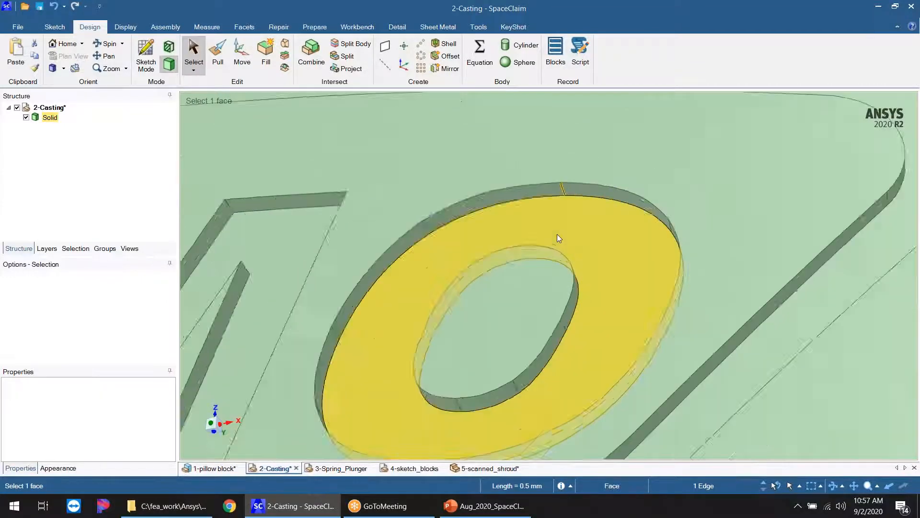
scroll(609, 311, down, 5)
scroll(540, 314, up, 3)
scroll(484, 259, down, 4)
scroll(485, 261, up, 3)
mouse_move(528, 265)
middle_down()
mouse_move(530, 291)
mouse_move(548, 284)
middle_up()
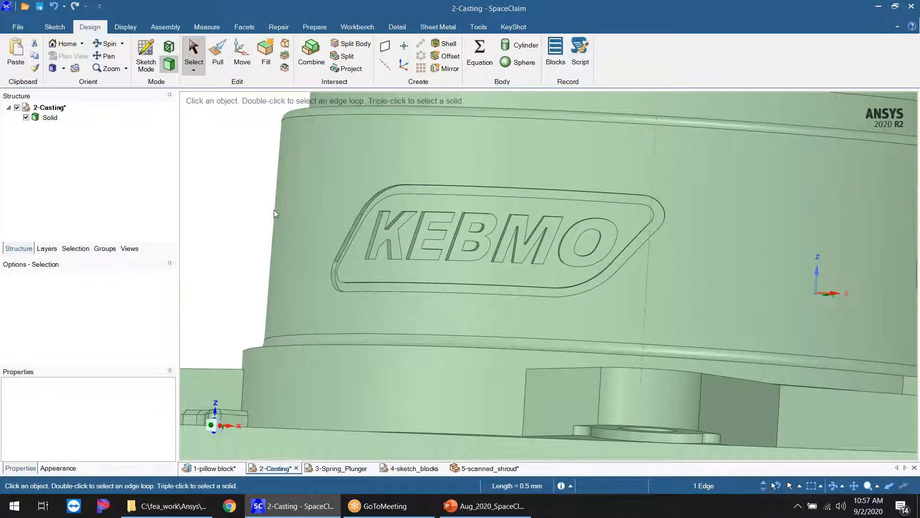
Step: Select the floor face of the letter O and inspect its small side walls within the logo recess
middle_drag(572, 274, 684, 250)
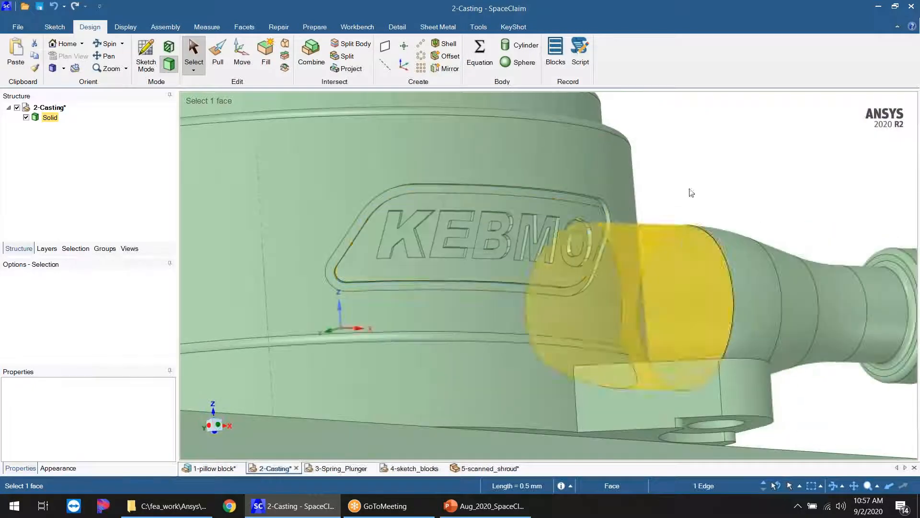
scroll(530, 221, up, 5)
ctrl+middle_drag(607, 273, 674, 262)
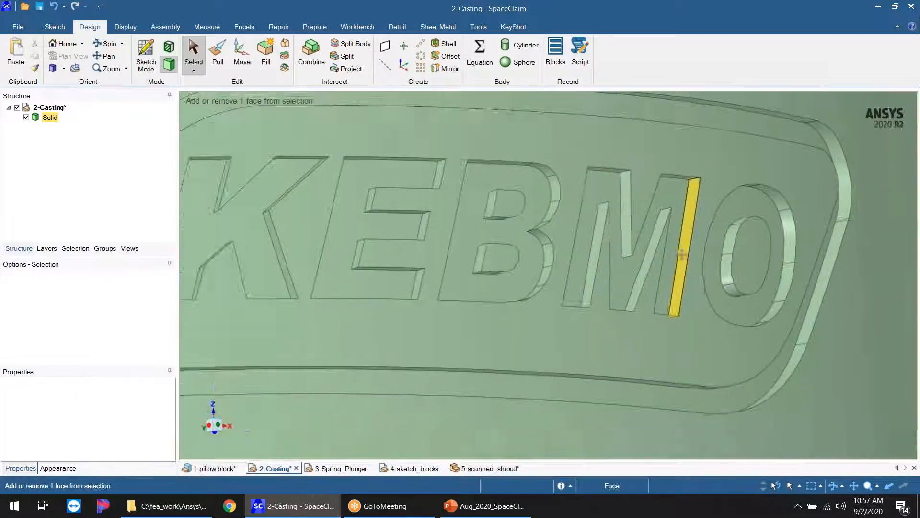
scroll(673, 261, down, 4)
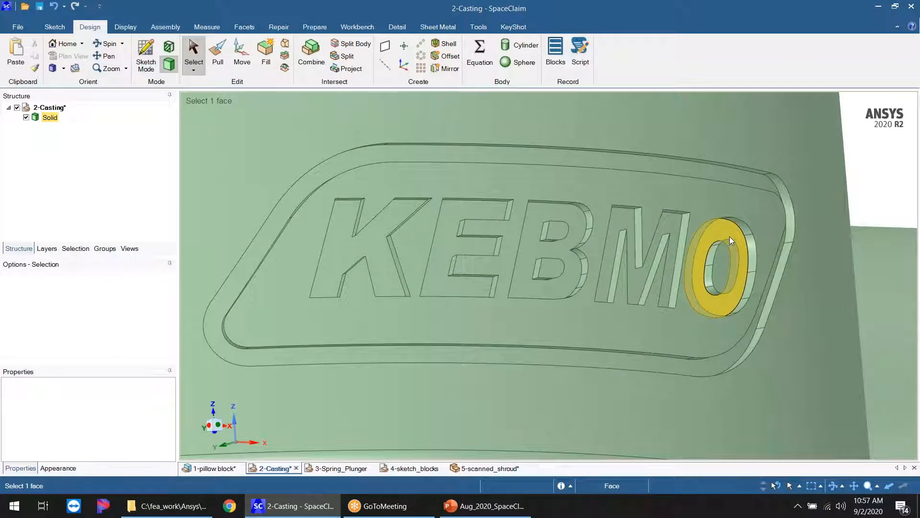
scroll(729, 237, up, 3)
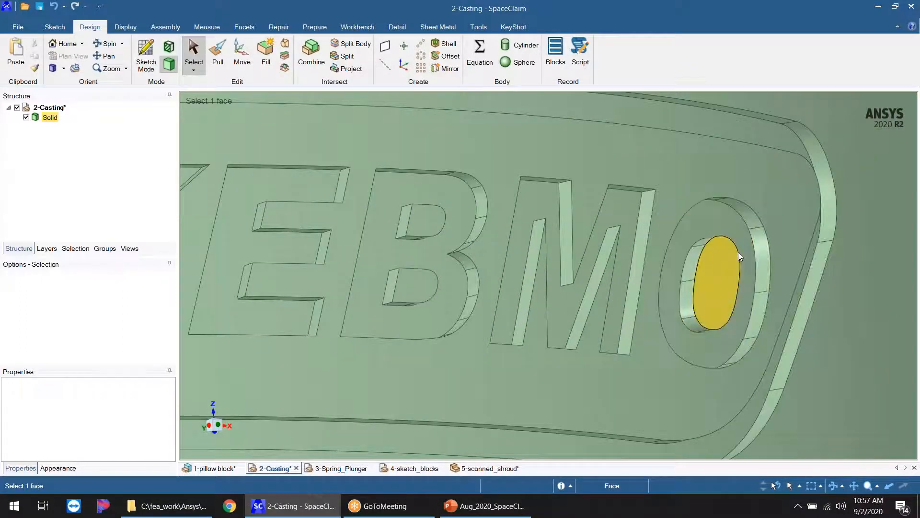
scroll(755, 263, down, 1)
scroll(756, 263, down, 2)
click(726, 239)
scroll(626, 386, down, 3)
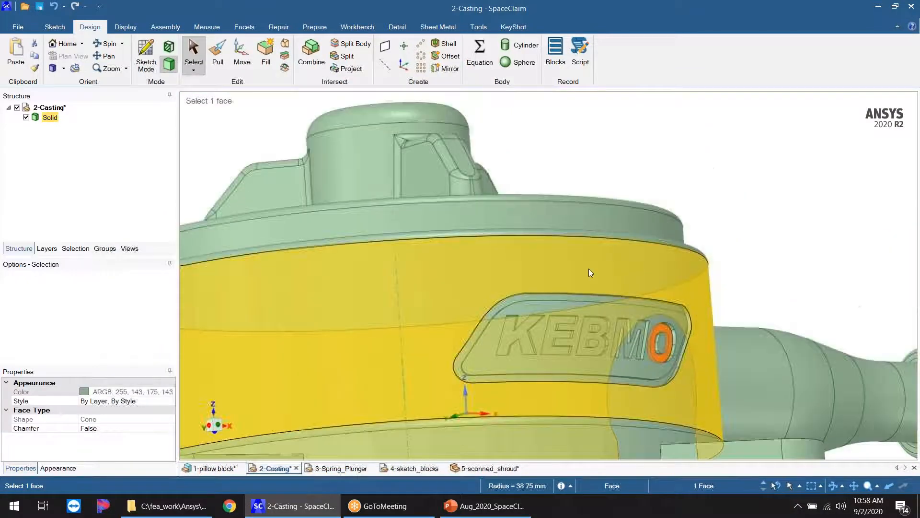
scroll(592, 367, up, 6)
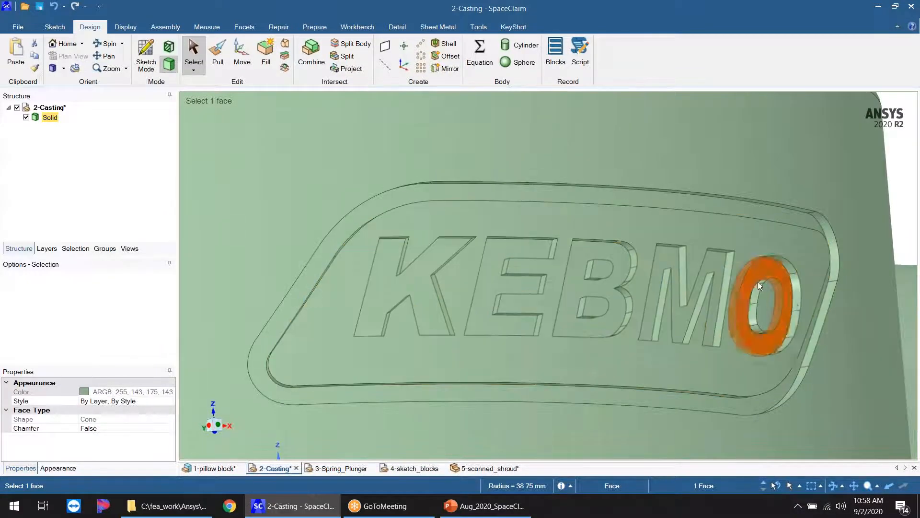
scroll(792, 300, down, 2)
scroll(787, 299, up, 2)
ctrl+middle_drag(787, 299, 756, 282)
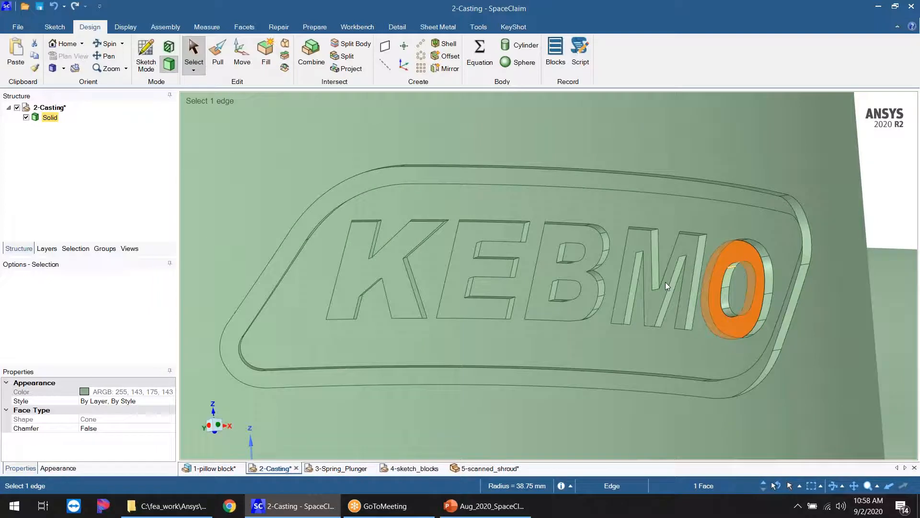
Step: Try selecting the faces of the letter B one by one in the logo, and clear the selection
scroll(597, 231, up, 3)
click(581, 226)
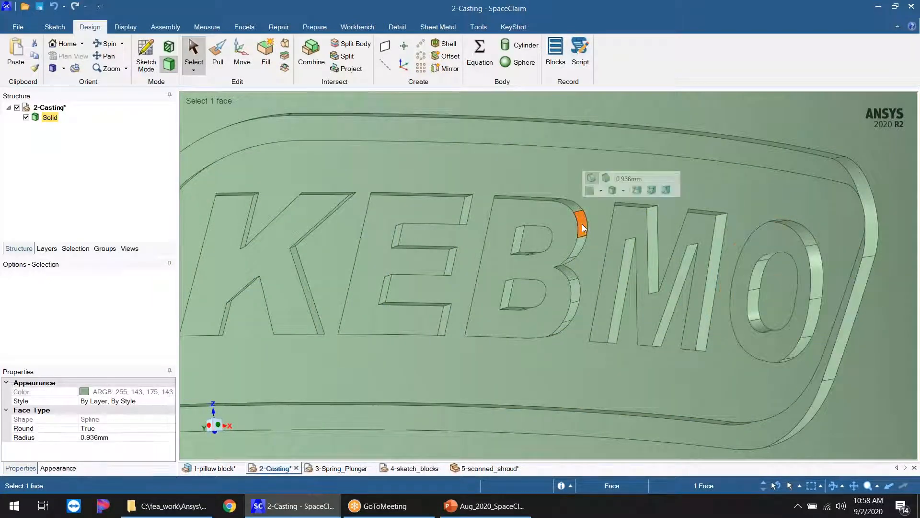
click(579, 246)
click(585, 230)
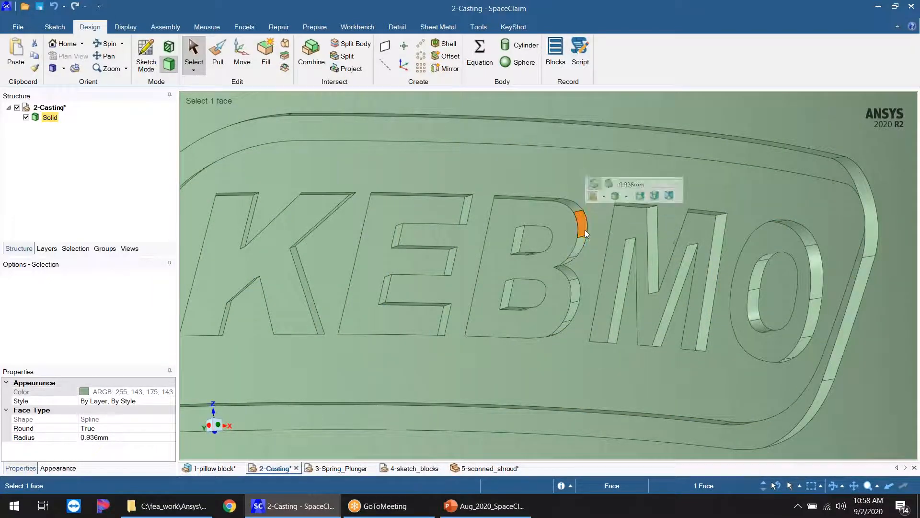
click(548, 222)
click(553, 246)
click(553, 260)
middle_drag(598, 304, 578, 331)
ctrl+click(539, 265)
ctrl+click(533, 245)
ctrl+click(518, 254)
ctrl+click(505, 278)
ctrl+click(488, 278)
middle_drag(508, 312, 499, 290)
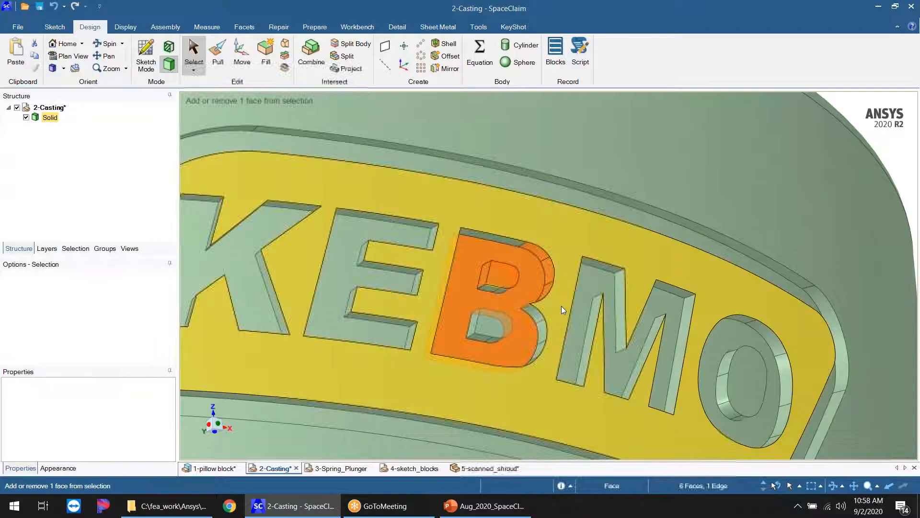
ctrl+click(494, 290)
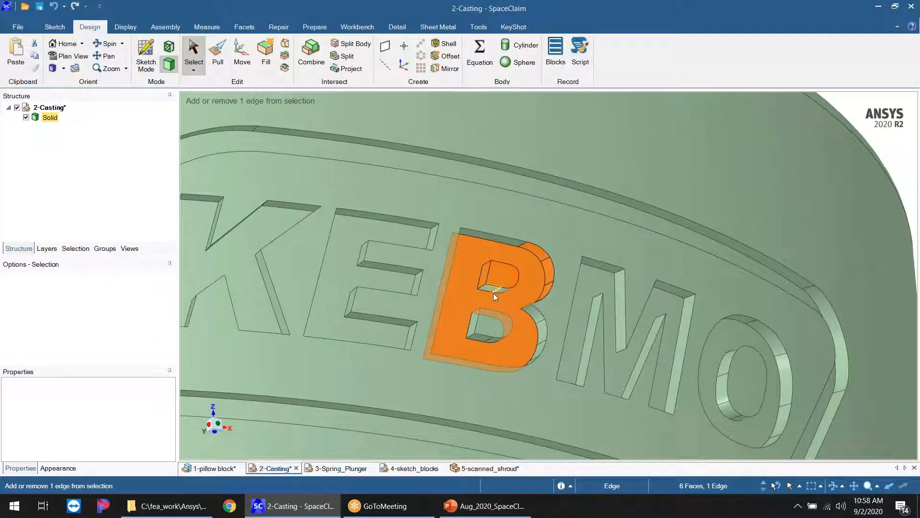
key(Escape)
Step: Lasso-select the entire KEBMO logo recess from a side-on view and remove it with Fill
scroll(505, 301, down, 5)
middle_drag(722, 268, 545, 283)
scroll(603, 312, down, 5)
middle_drag(601, 311, 456, 294)
scroll(436, 286, down, 3)
scroll(460, 311, up, 5)
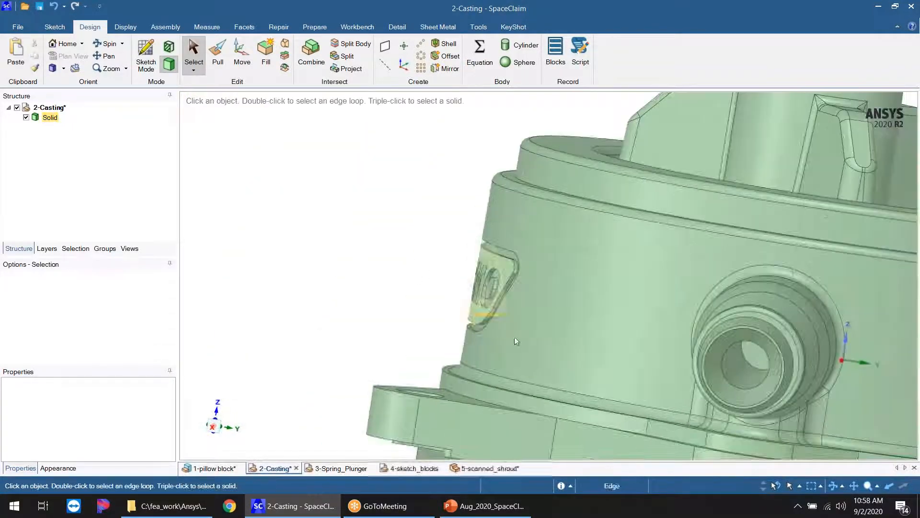
click(192, 71)
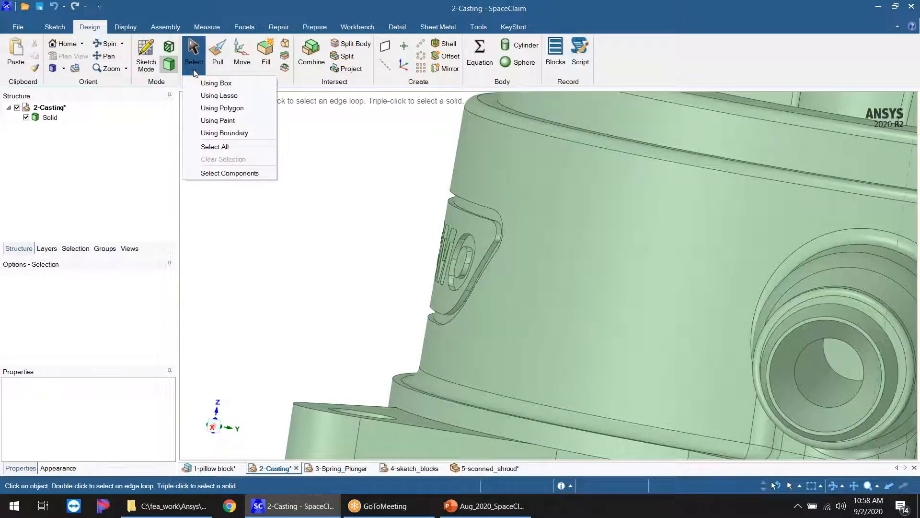
click(231, 95)
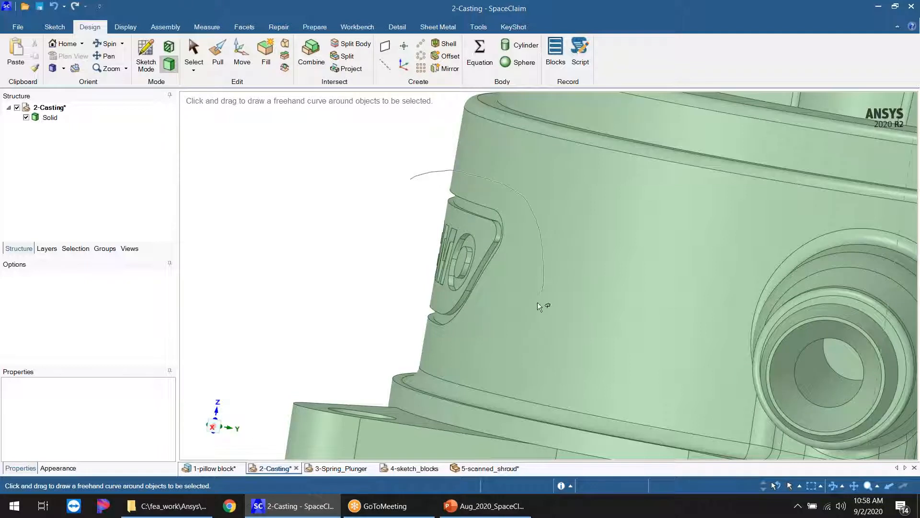
drag(413, 177, 413, 177)
scroll(412, 249, down, 3)
mouse_move(413, 249)
middle_down()
mouse_move(465, 243)
mouse_move(616, 288)
mouse_move(408, 245)
middle_up()
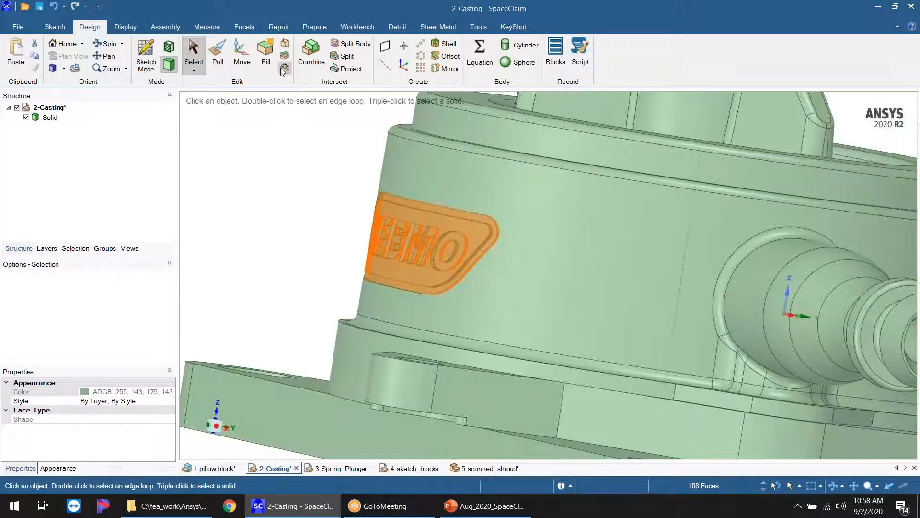
click(266, 53)
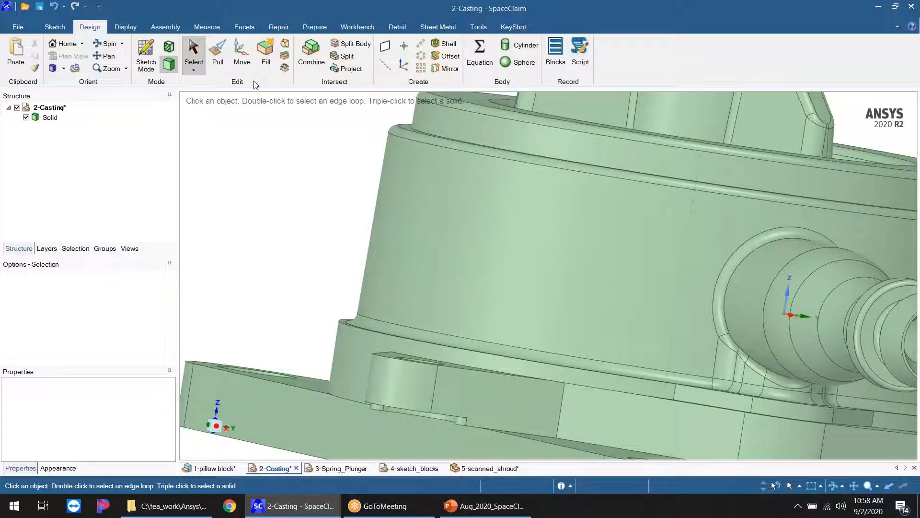
Step: Undo the logo removal and clear the selection
middle_drag(346, 202, 523, 252)
key(ctrl+z)
middle_drag(405, 288, 643, 287)
click(324, 251)
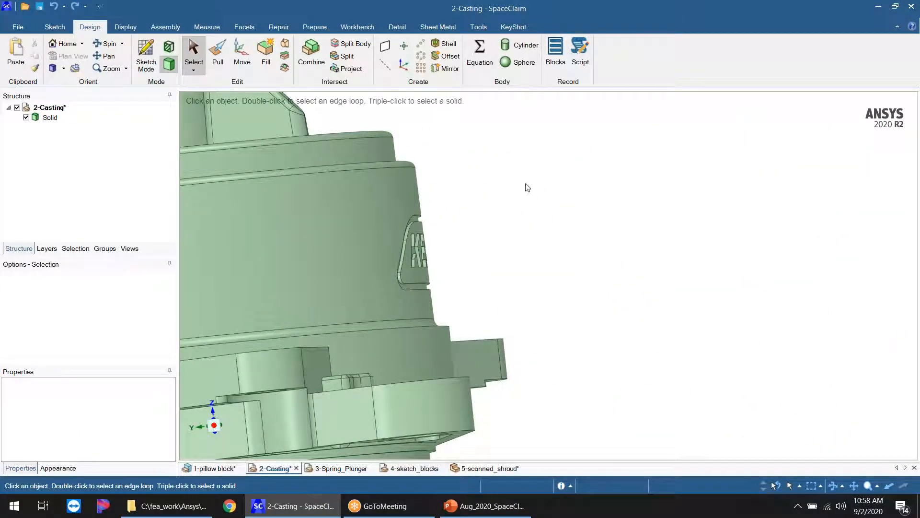
Step: Lasso-select the whole KEBMO logo from the casting's opposite side and remove it with Fill
click(194, 70)
click(232, 97)
mouse_move(462, 230)
mouse_down()
mouse_move(417, 199)
mouse_move(469, 306)
mouse_move(462, 222)
mouse_up()
mouse_move(607, 267)
middle_down()
mouse_move(512, 274)
mouse_move(451, 249)
middle_up()
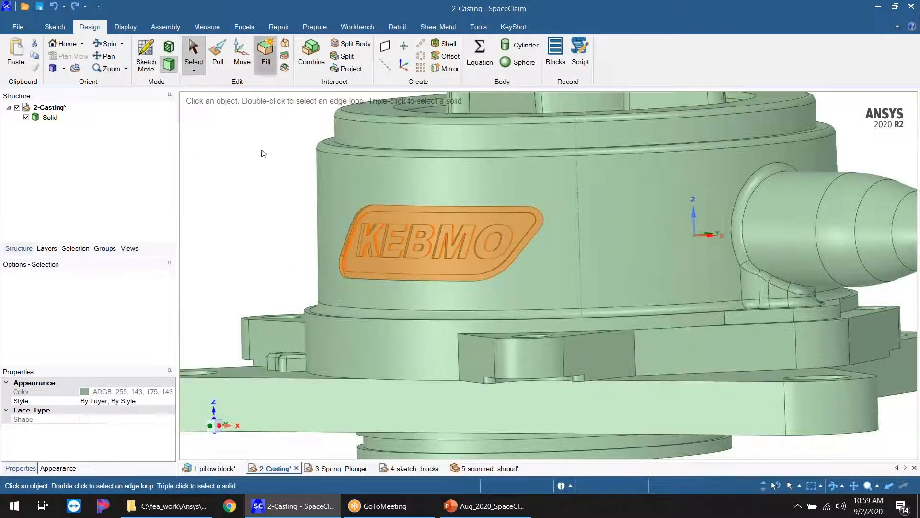
click(266, 54)
Step: Undo the second logo fill, clear the selection and bring the whole casting back into view
key(ctrl+z)
click(243, 198)
scroll(427, 253, up, 5)
middle_drag(453, 259, 370, 278)
scroll(444, 290, down, 8)
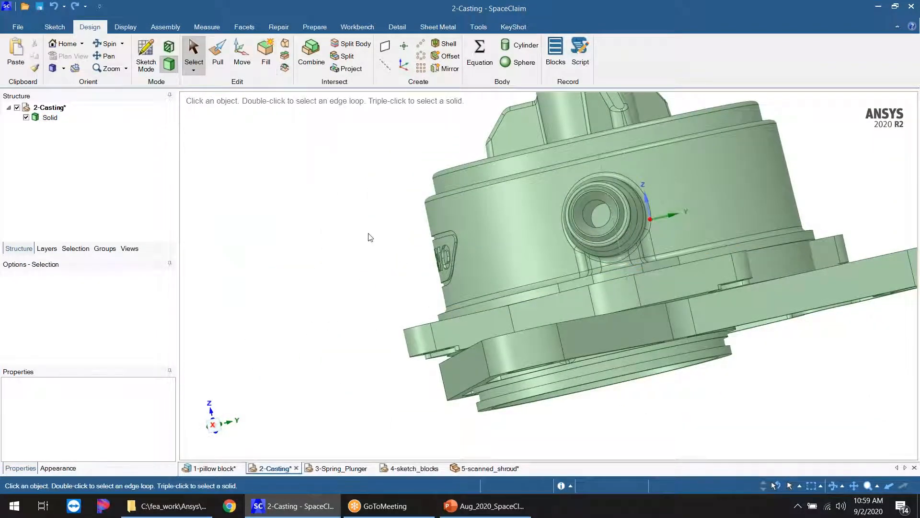
middle_drag(448, 235, 552, 257)
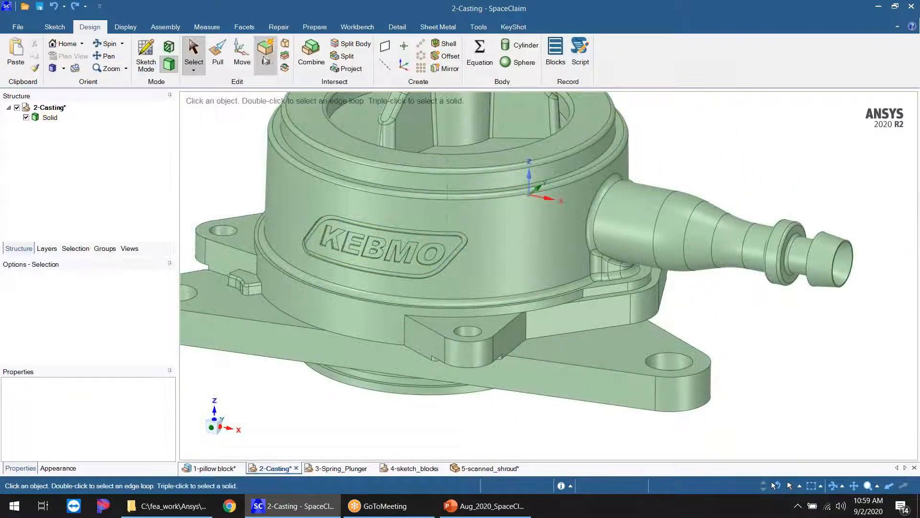
click(194, 71)
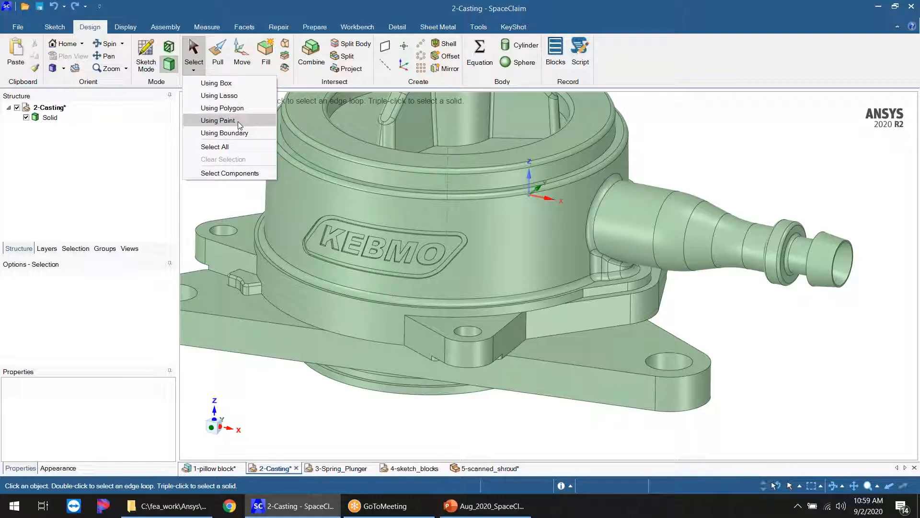
click(230, 202)
scroll(515, 360, down, 3)
scroll(498, 321, up, 1)
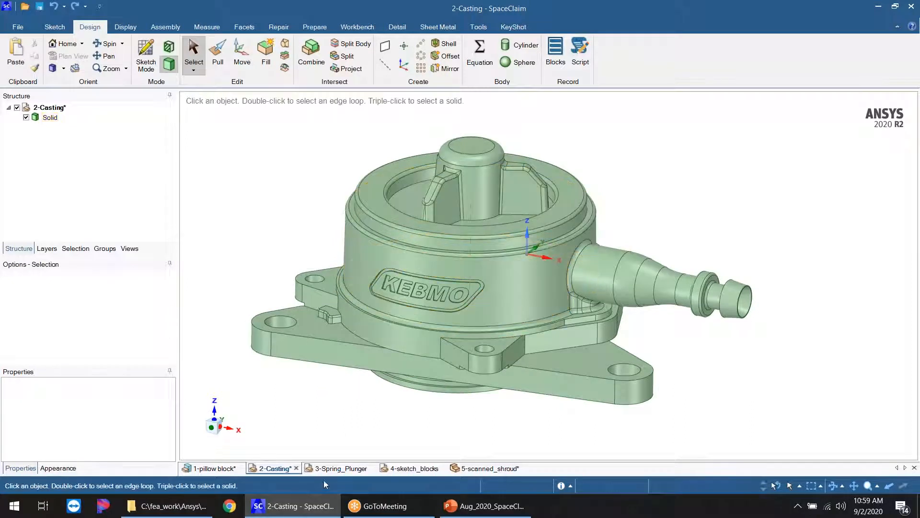
Step: Switch to the 3-Spring_Plunger document and inspect the plunger assembly around its spring
click(337, 470)
middle_drag(357, 370, 440, 418)
middle_drag(319, 278, 270, 309)
scroll(440, 365, up, 5)
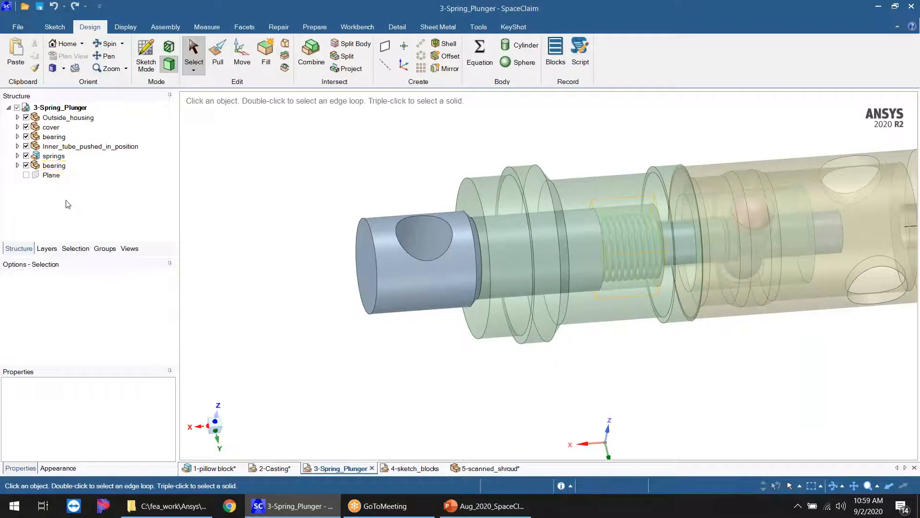
Step: Pull the cross hole at the exposed end of the plunger's inner tube to a 1 mm radius
scroll(403, 336, down, 4)
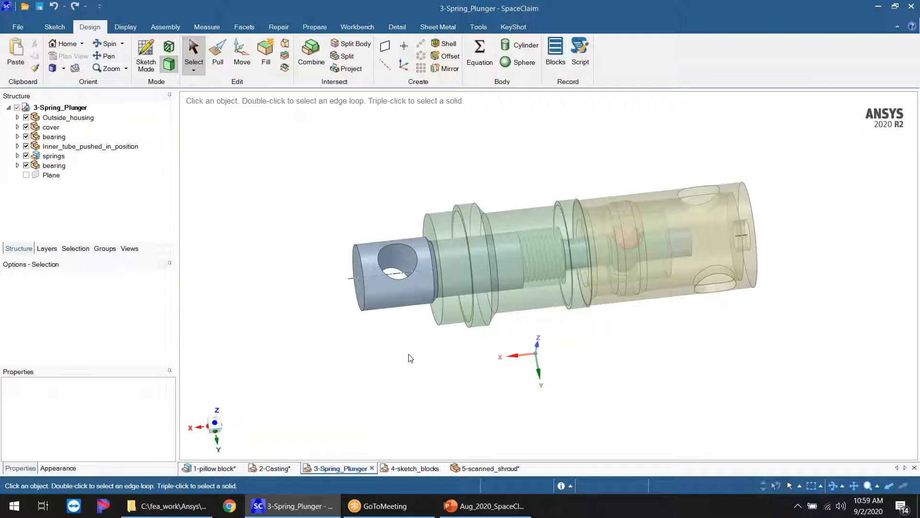
middle_drag(464, 324, 361, 369)
scroll(401, 380, up, 3)
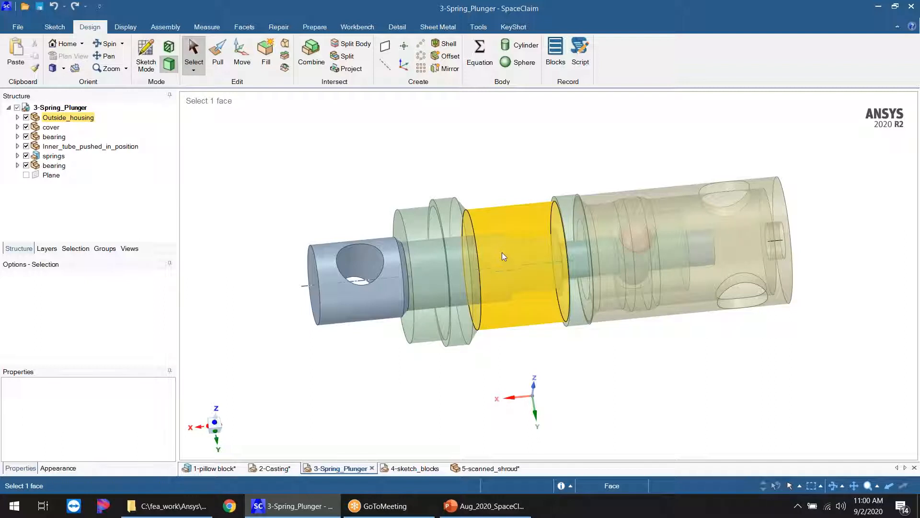
middle_drag(352, 400, 347, 390)
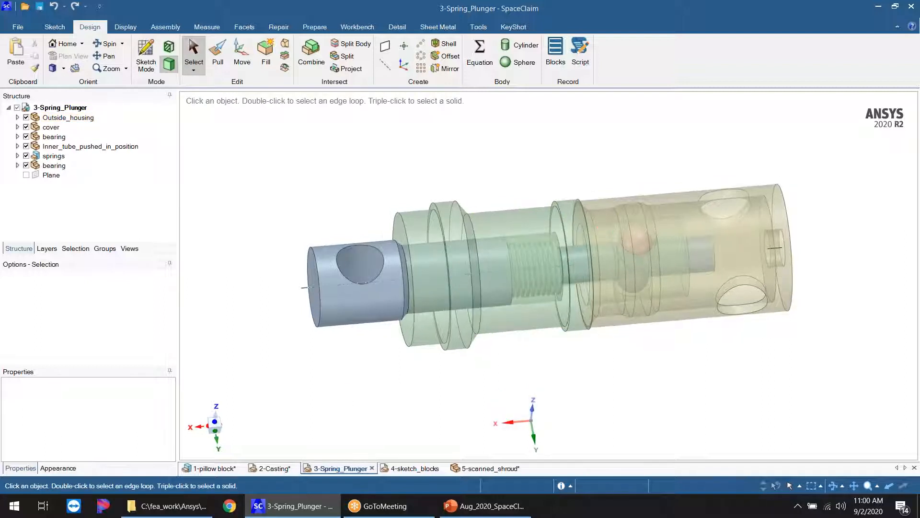
scroll(354, 264, up, 3)
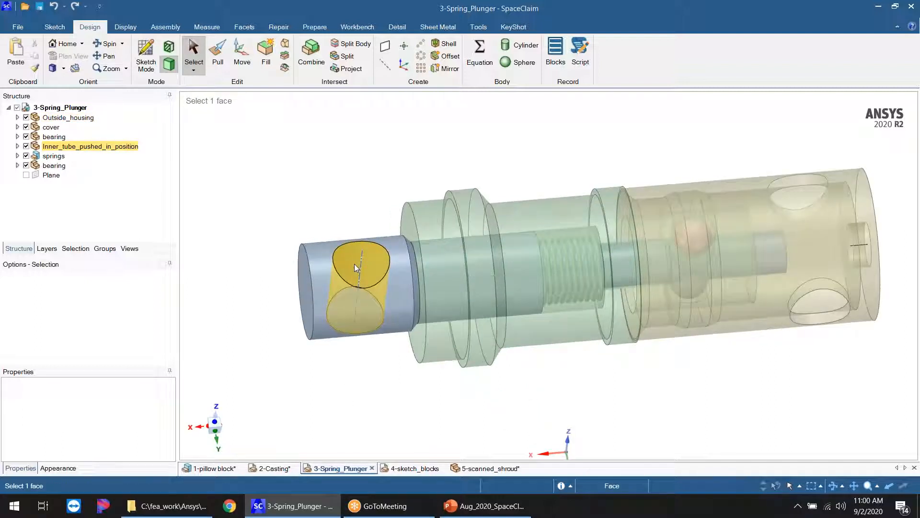
click(218, 52)
click(355, 264)
scroll(355, 264, up, 2)
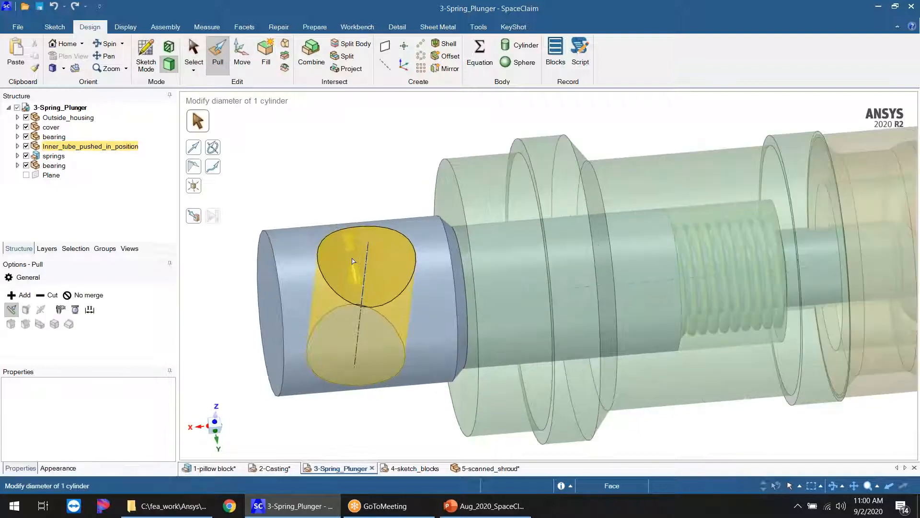
click(356, 276)
drag(355, 279, 333, 290)
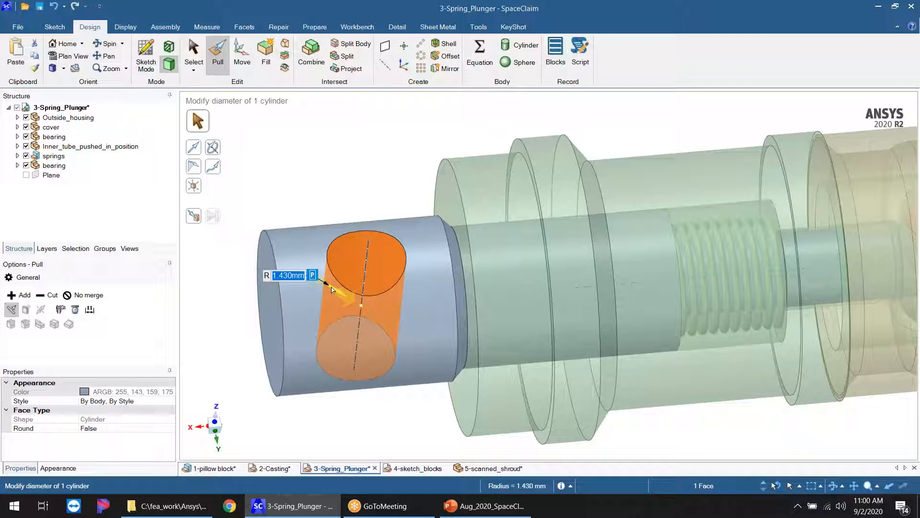
text(1)
key(Return)
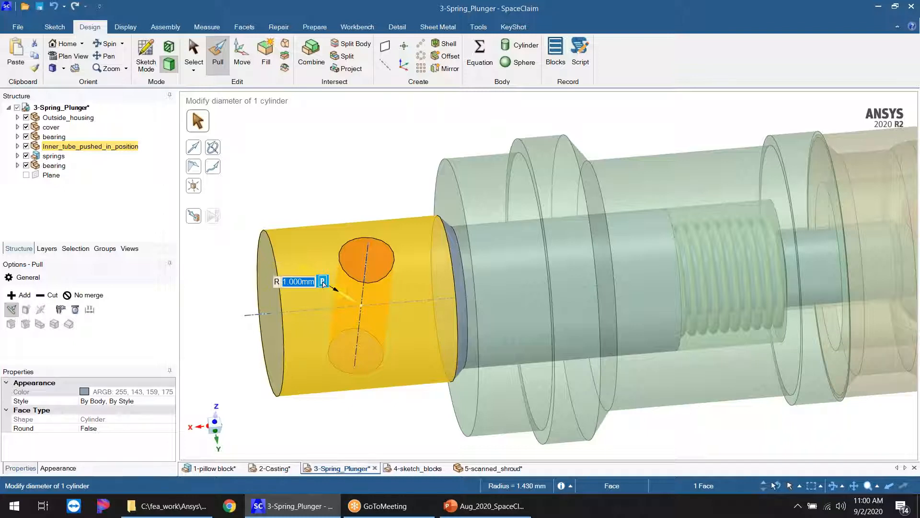
Step: Turn the cross hole's radius into a driving dimension group named hole_diam and clear the selection
click(323, 282)
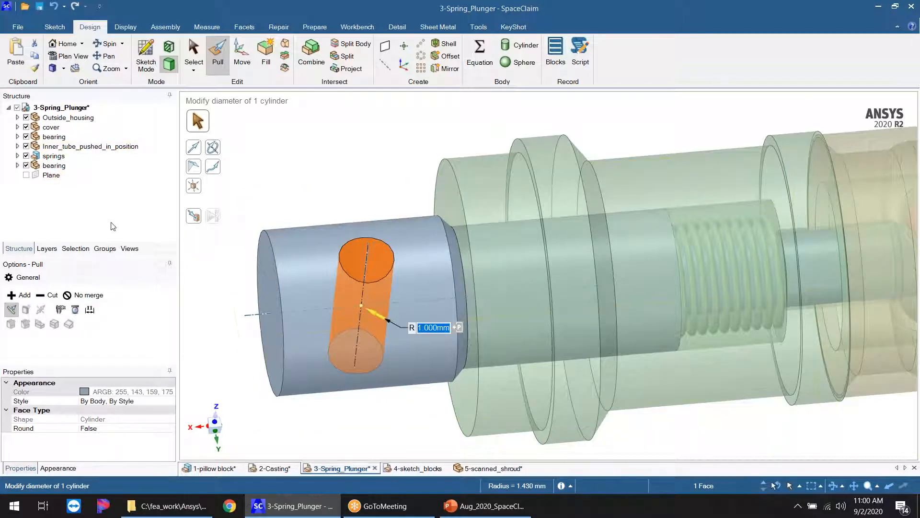
click(105, 250)
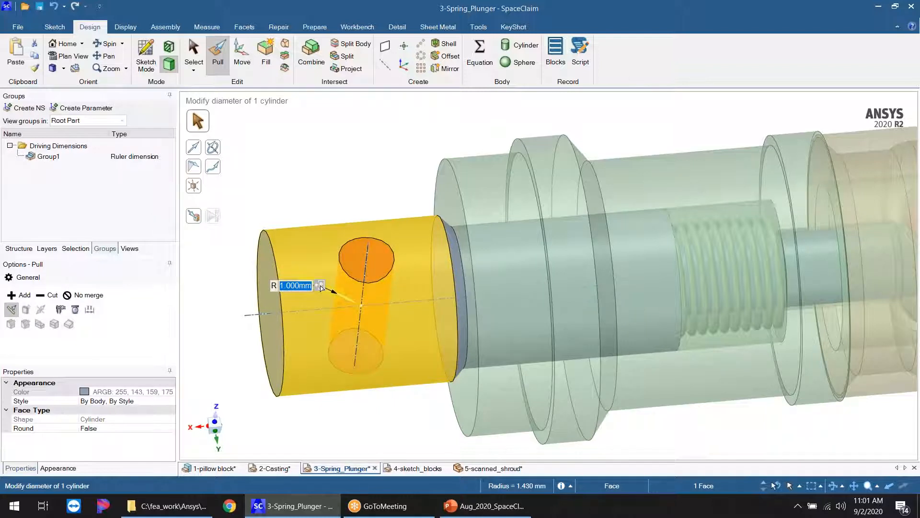
click(56, 161)
right_click(52, 163)
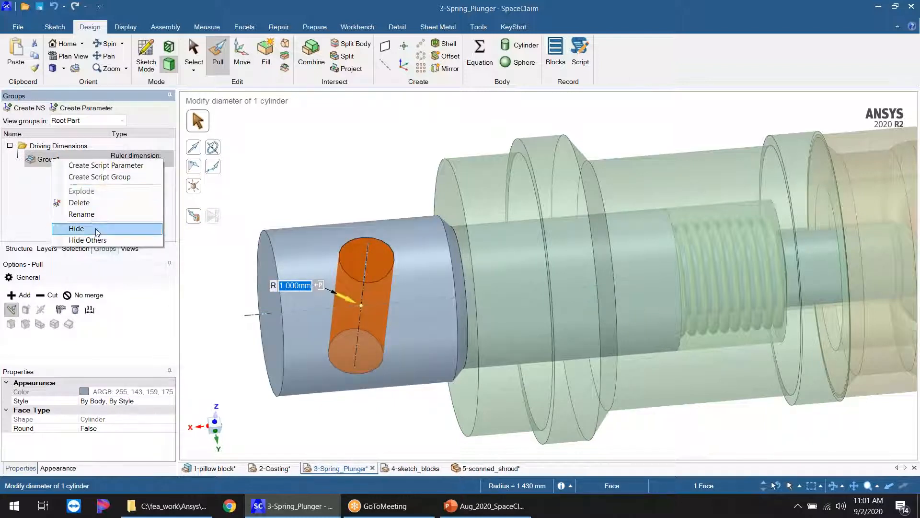
click(89, 214)
text(hole_diam)
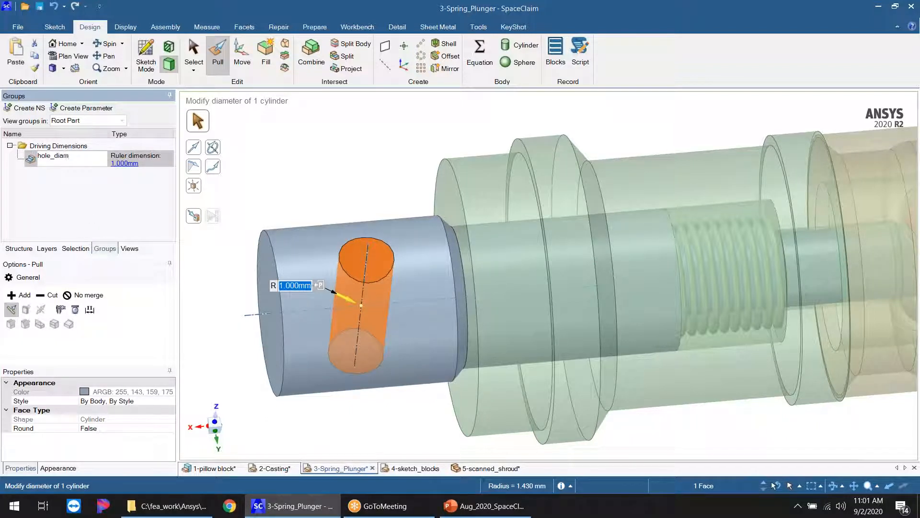
key(Return)
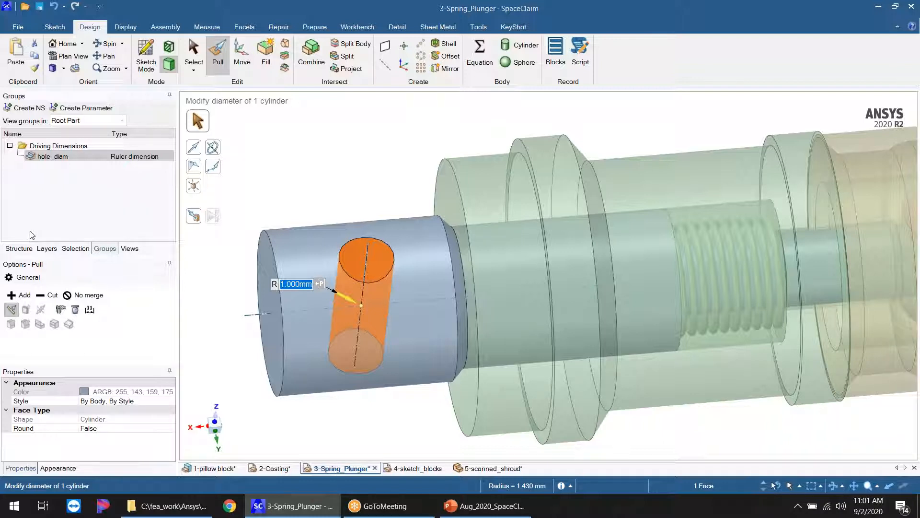
click(19, 248)
click(388, 161)
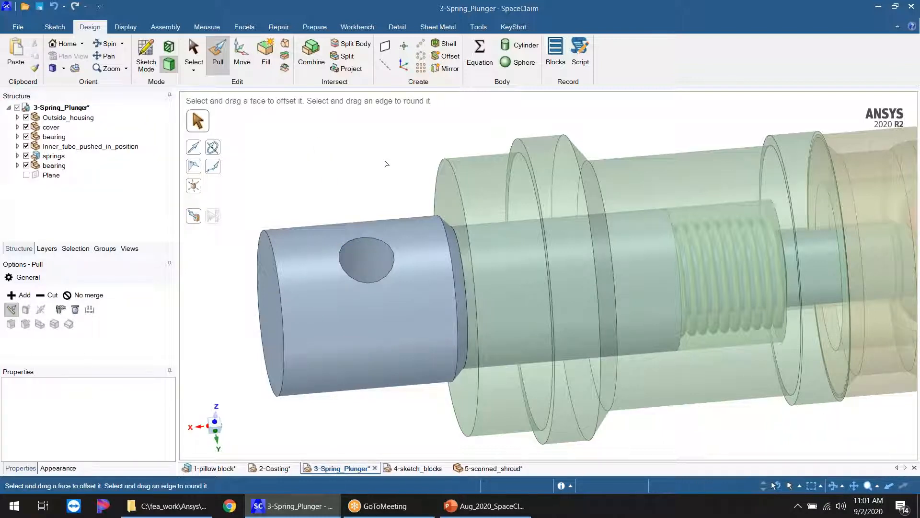
key(Escape)
Step: Set the hole_diam driving dimension to 1.5 mm and check the cross hole up close
scroll(370, 263, down, 4)
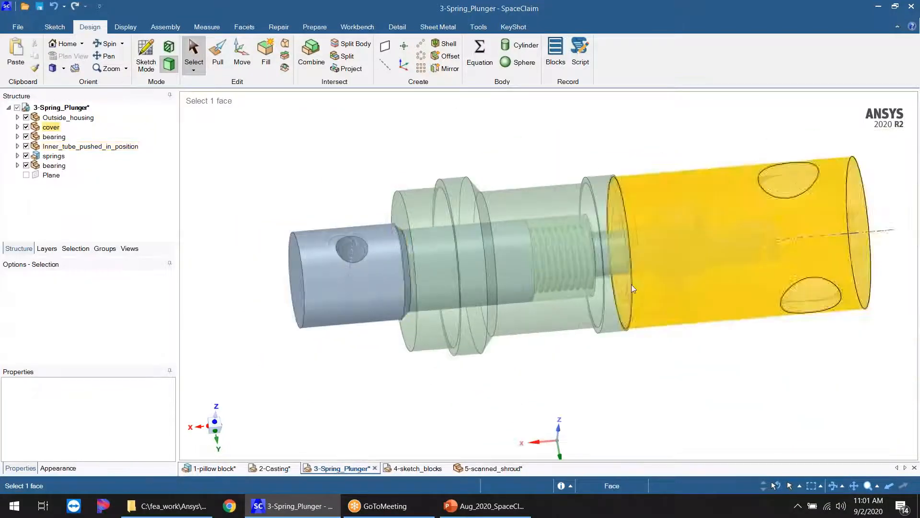
scroll(632, 287, down, 1)
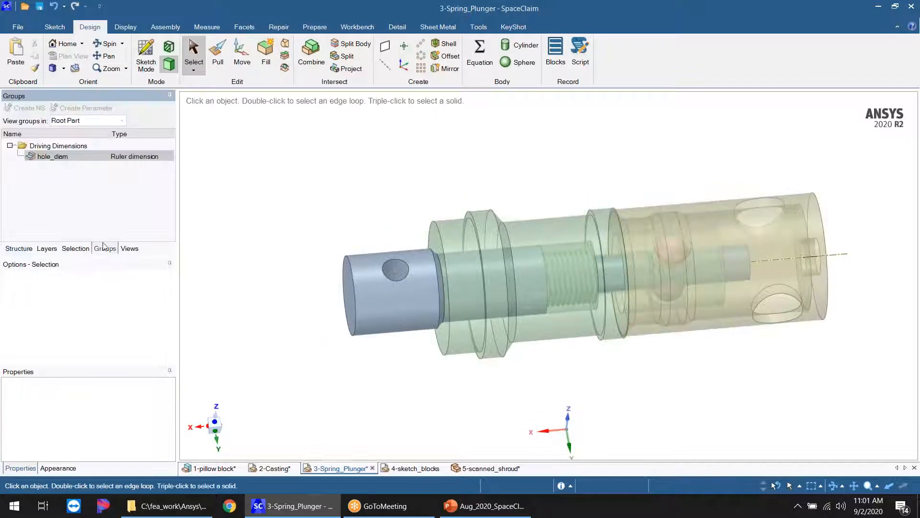
click(143, 164)
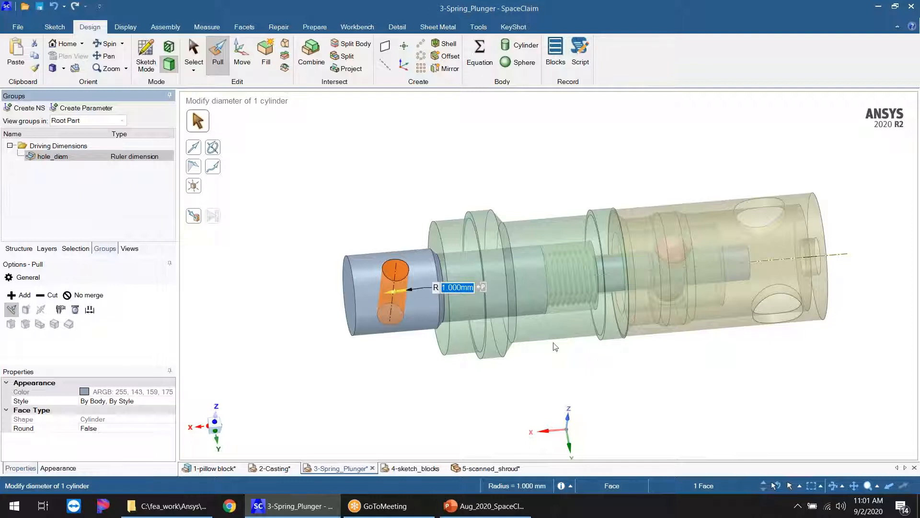
text(1.5)
key(Return)
scroll(407, 280, up, 3)
click(369, 195)
middle_drag(429, 337, 409, 284)
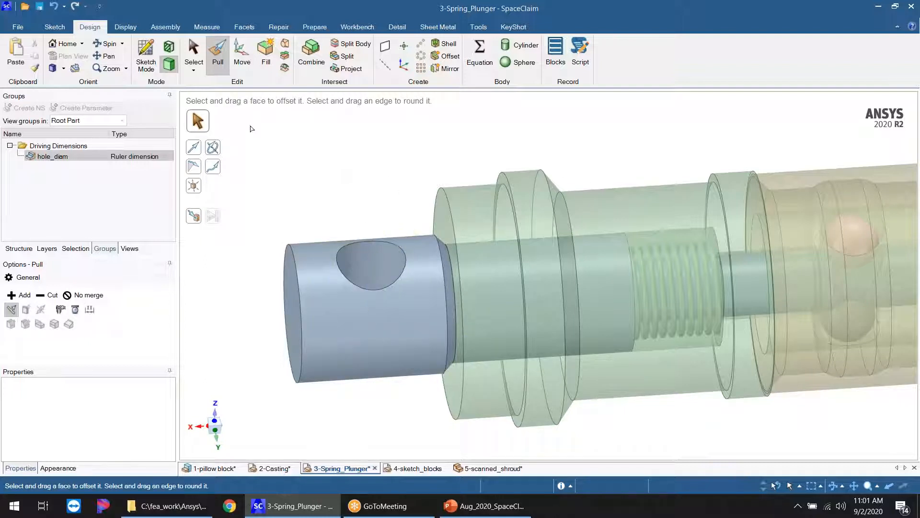
Step: Use Move with a ruler along the tube axis from the cross hole to the exposed section's inner edge, and make it a driving dimension
click(242, 53)
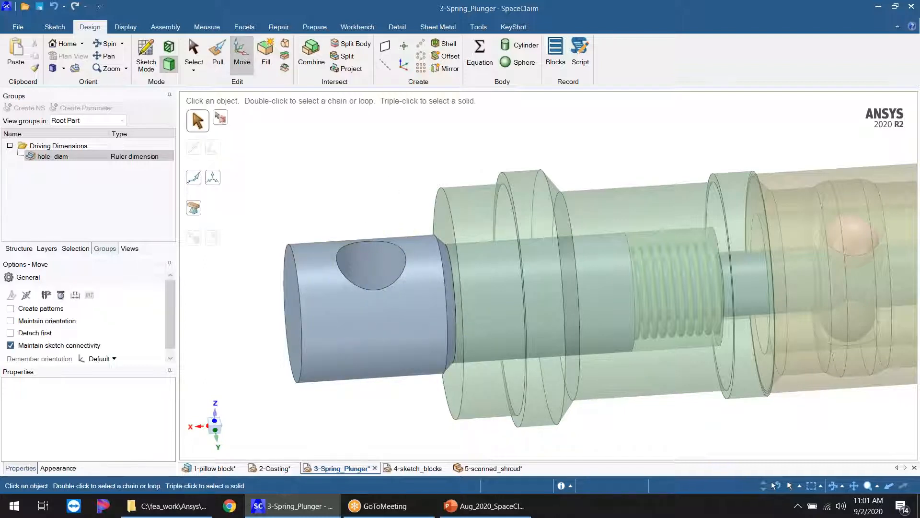
click(392, 269)
mouse_move(418, 188)
middle_down()
mouse_move(401, 204)
mouse_move(405, 186)
middle_up()
drag(330, 313, 331, 314)
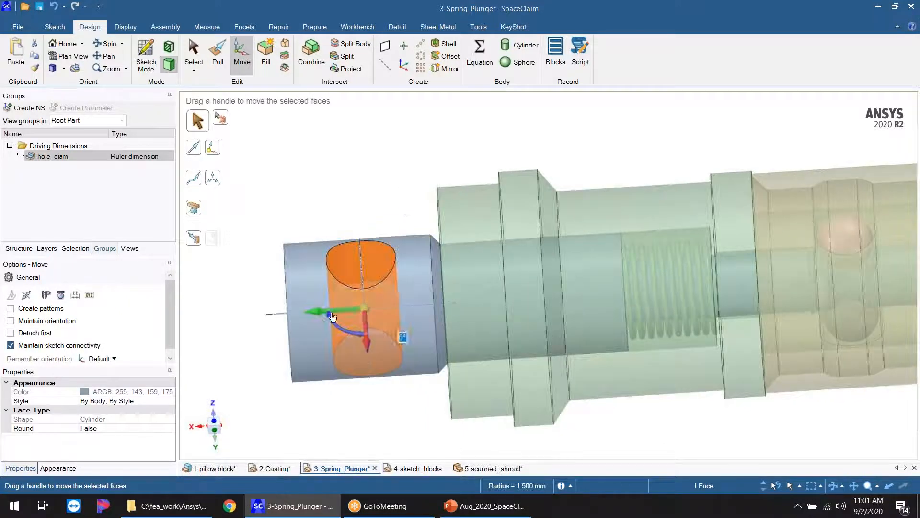
click(339, 312)
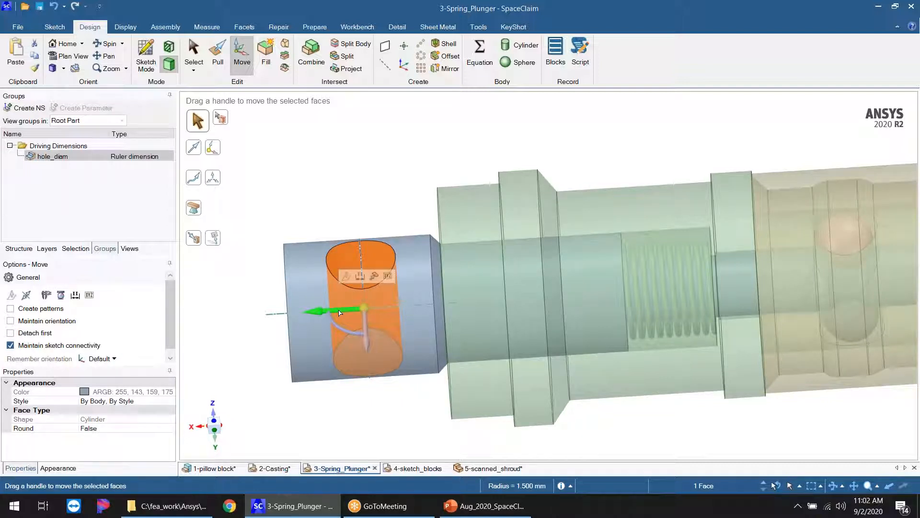
click(361, 275)
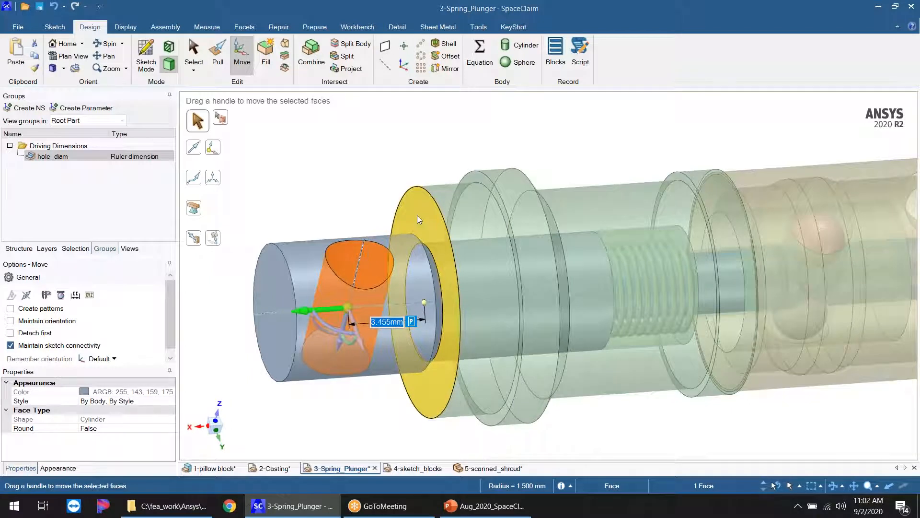
click(411, 322)
middle_drag(365, 257, 346, 239)
middle_drag(436, 271, 359, 288)
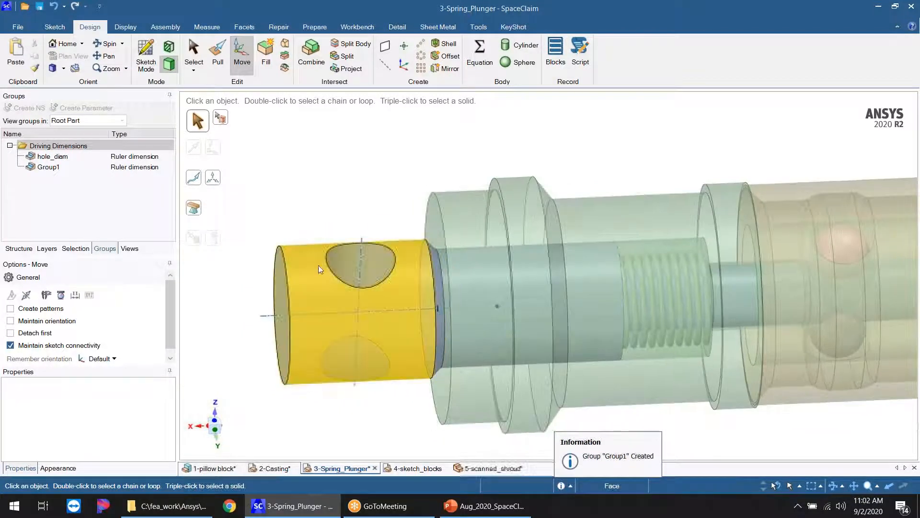
Step: Set the driving dimension for the cross hole's axial position to 3 mm
click(133, 176)
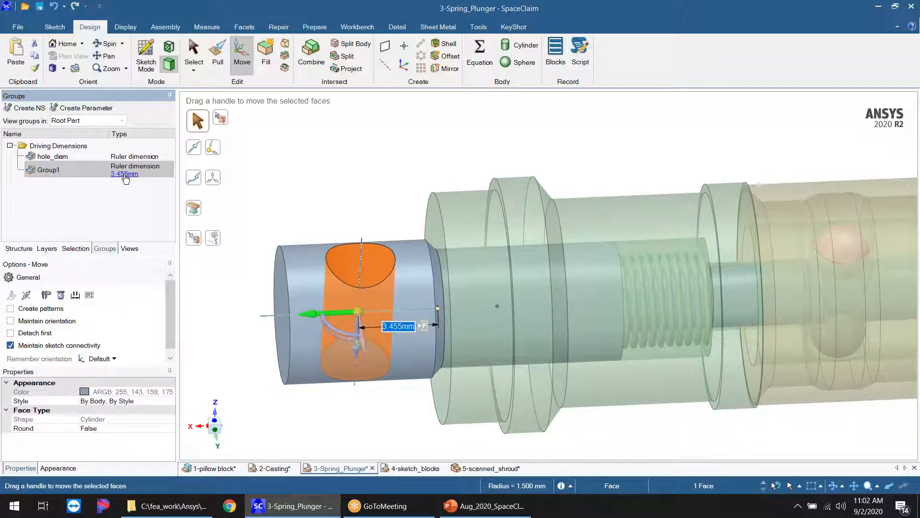
click(124, 175)
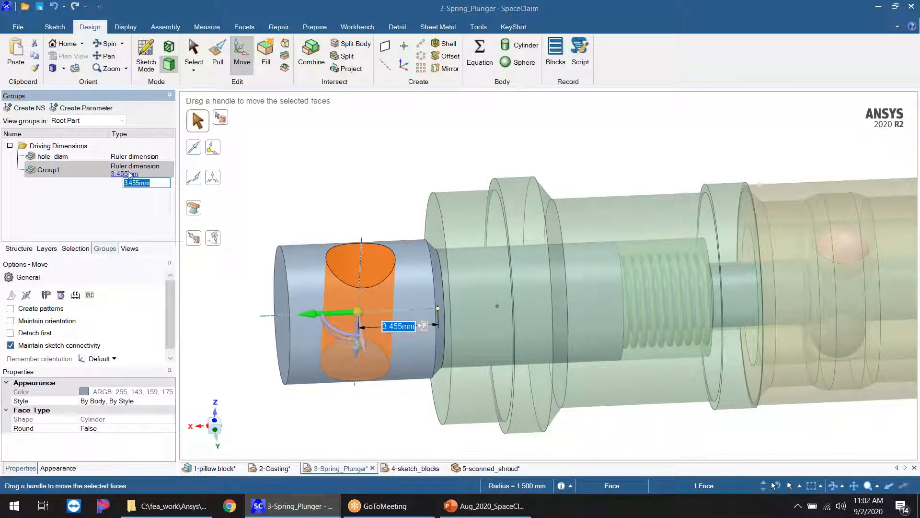
text(3)
key(Return)
Step: Set the hole_diam driving dimension to 1 mm
click(136, 160)
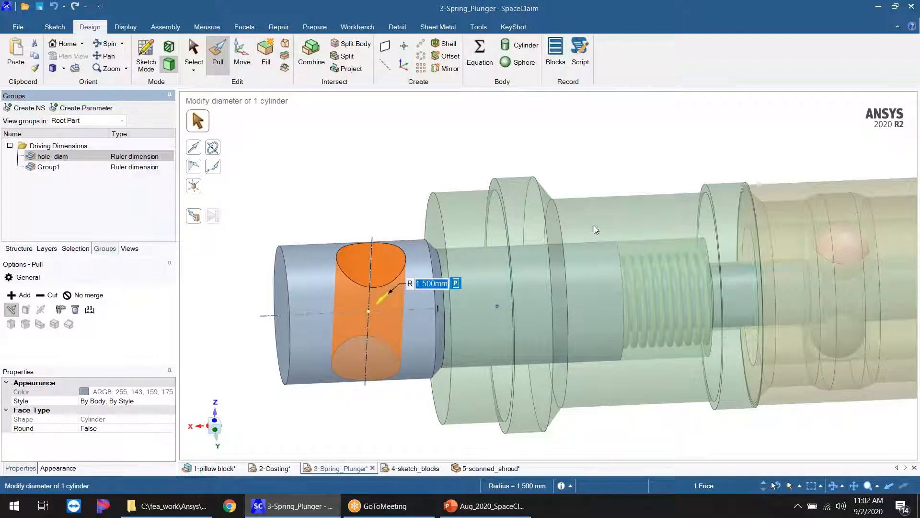
text(1)
key(Return)
scroll(305, 162, down, 1)
middle_drag(305, 162, 300, 176)
scroll(301, 175, up, 1)
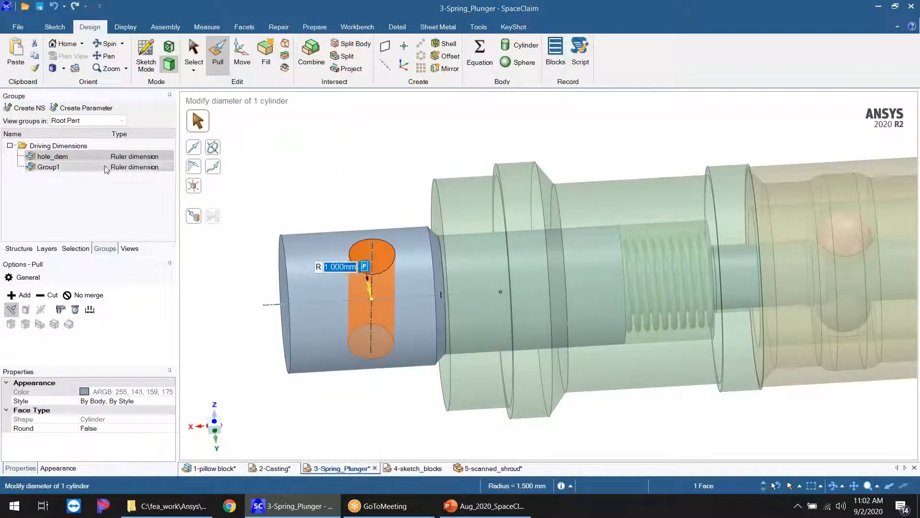
Step: Review the hole position and hole_diam driving dimensions against the cross hole in the inner tube
click(132, 171)
click(298, 185)
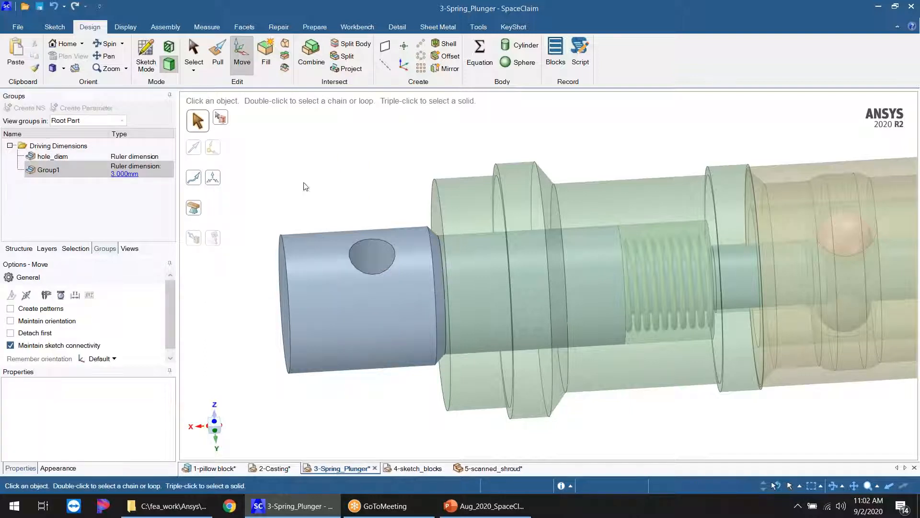
middle_drag(362, 204, 378, 172)
scroll(362, 208, up, 2)
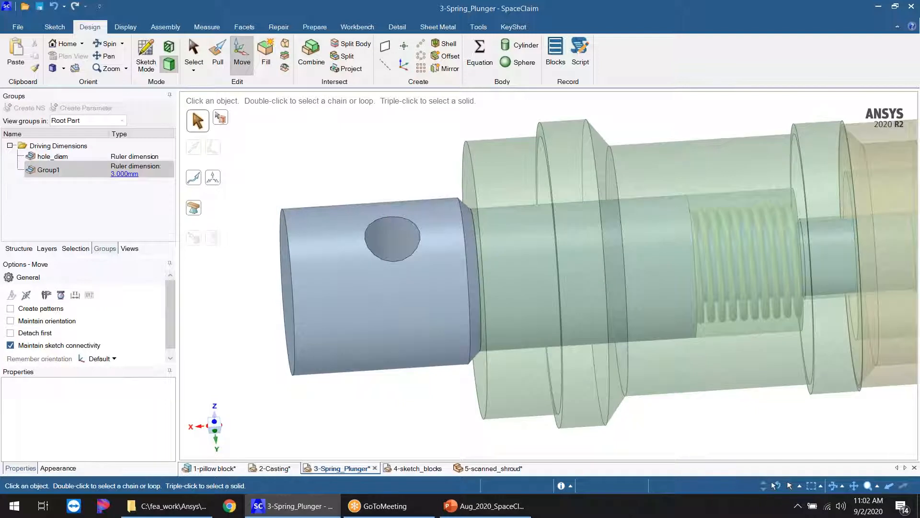
middle_drag(398, 269, 406, 263)
scroll(407, 264, down, 2)
click(337, 244)
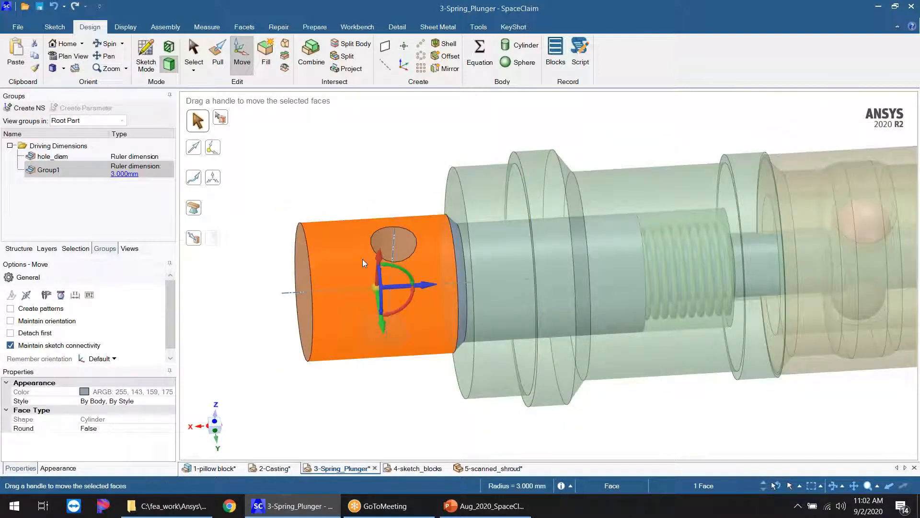
key(Escape)
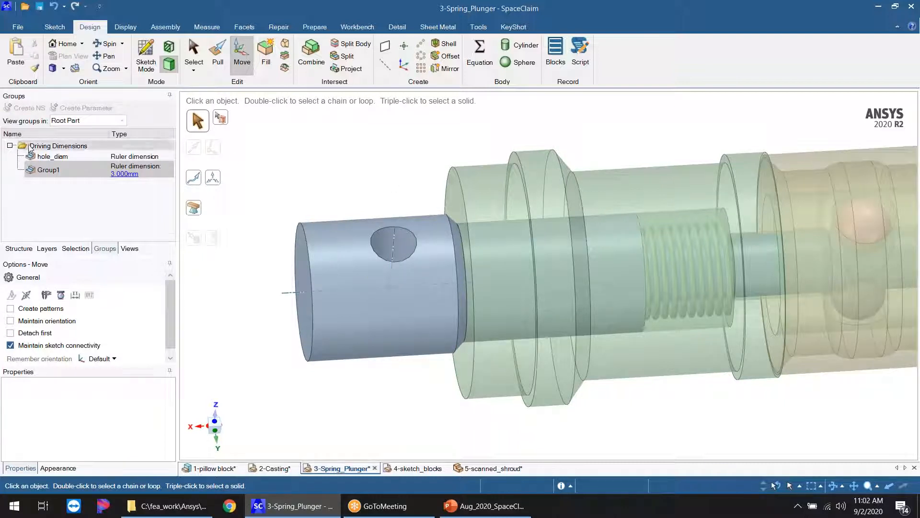
click(140, 157)
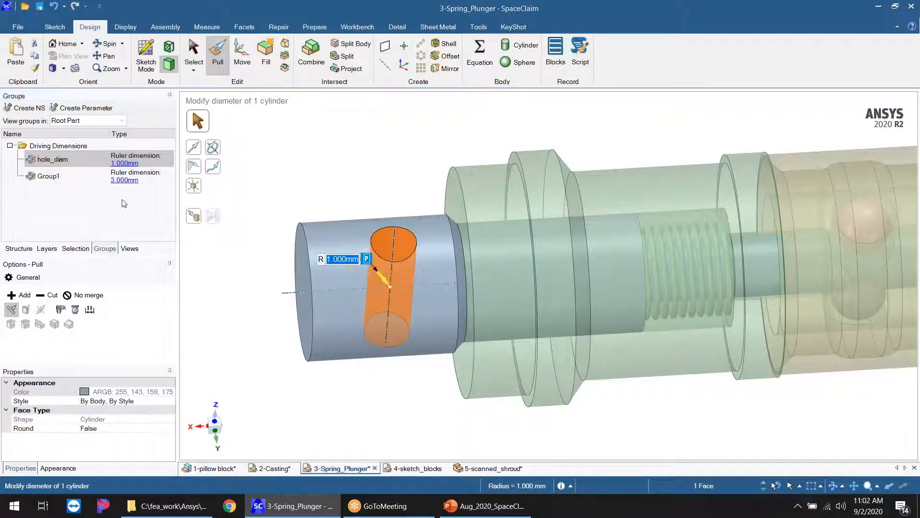
click(323, 181)
Step: Show the annotation plane with its dimensions across the whole plunger assembly
scroll(317, 298, down, 5)
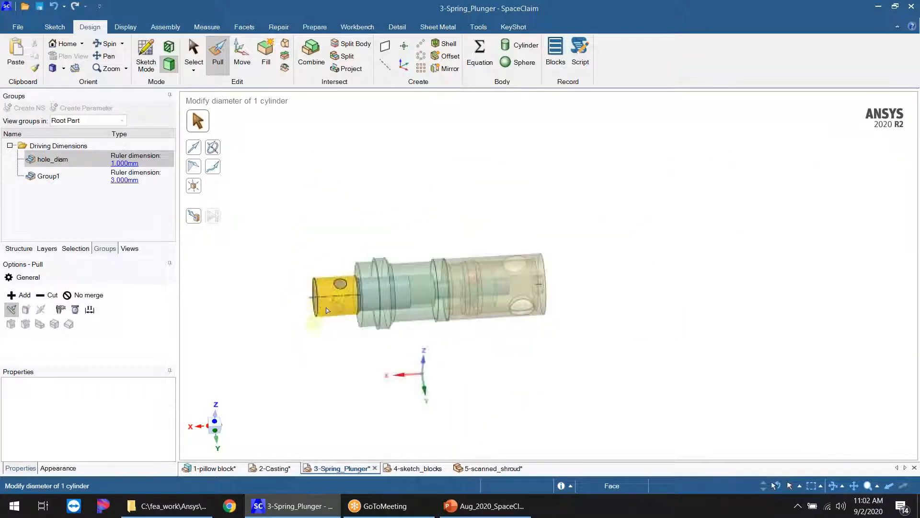
mouse_move(281, 359)
middle_down()
mouse_move(280, 337)
mouse_move(304, 314)
mouse_move(320, 348)
middle_up()
click(19, 248)
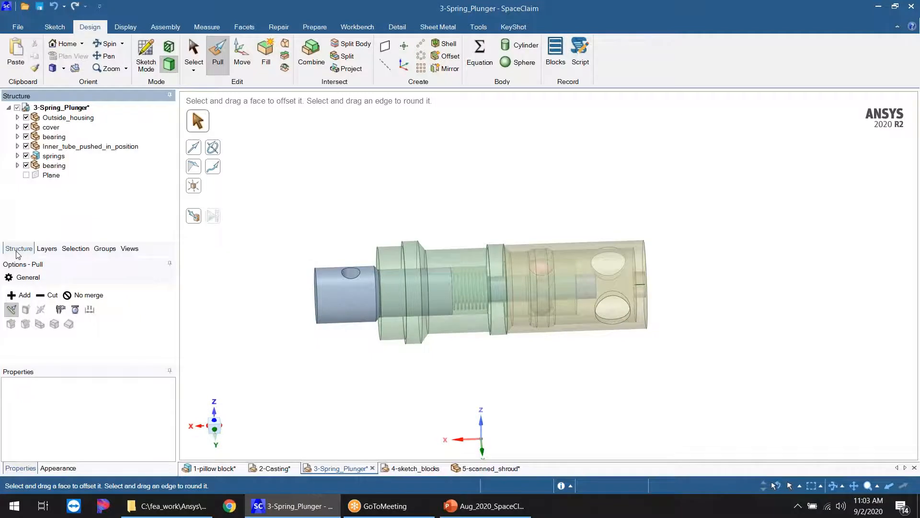
click(26, 175)
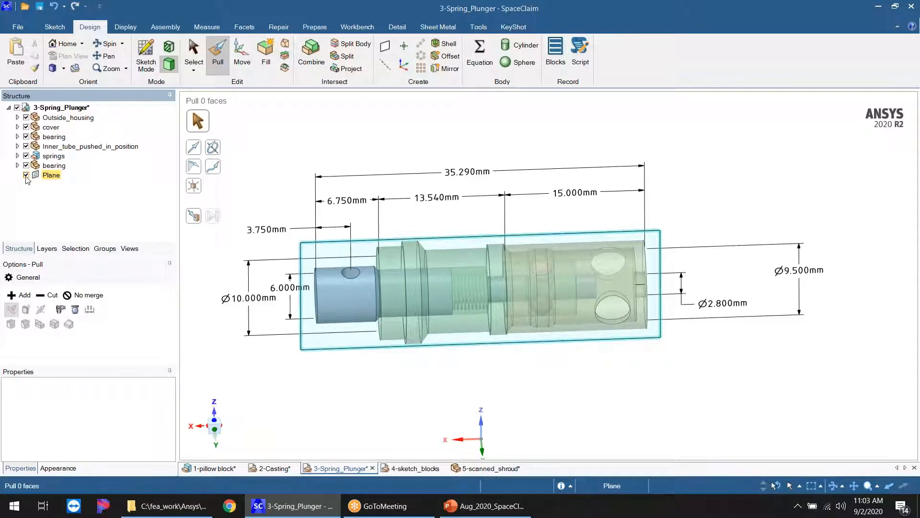
ctrl+middle_drag(332, 121, 388, 123)
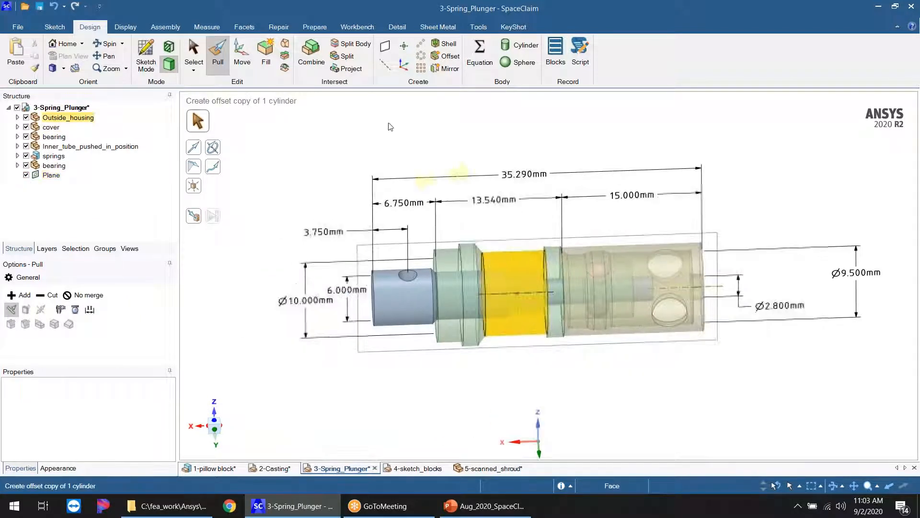
click(397, 27)
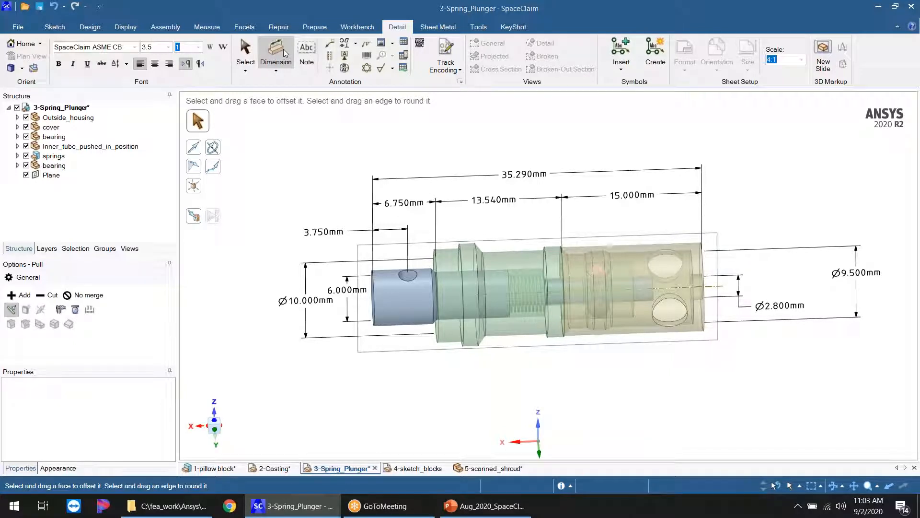
ctrl+middle_drag(536, 283, 481, 274)
middle_drag(422, 330, 422, 290)
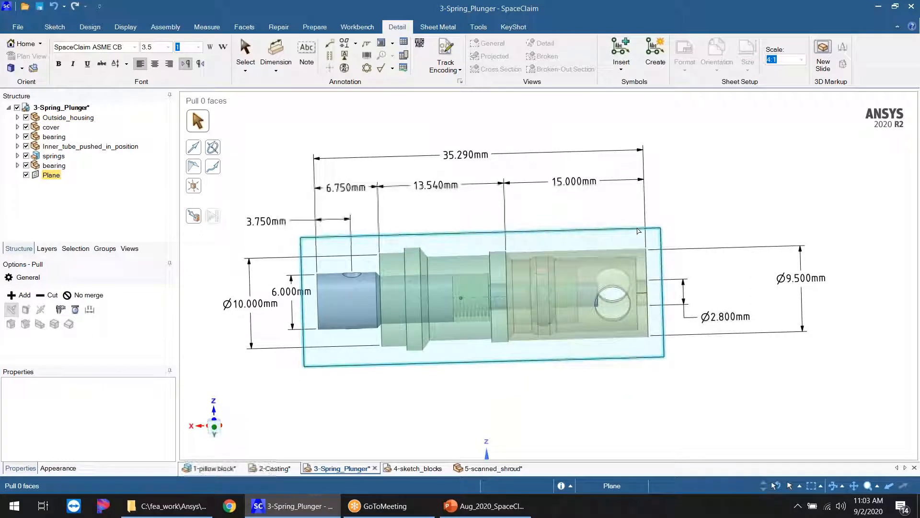
middle_drag(413, 249, 422, 213)
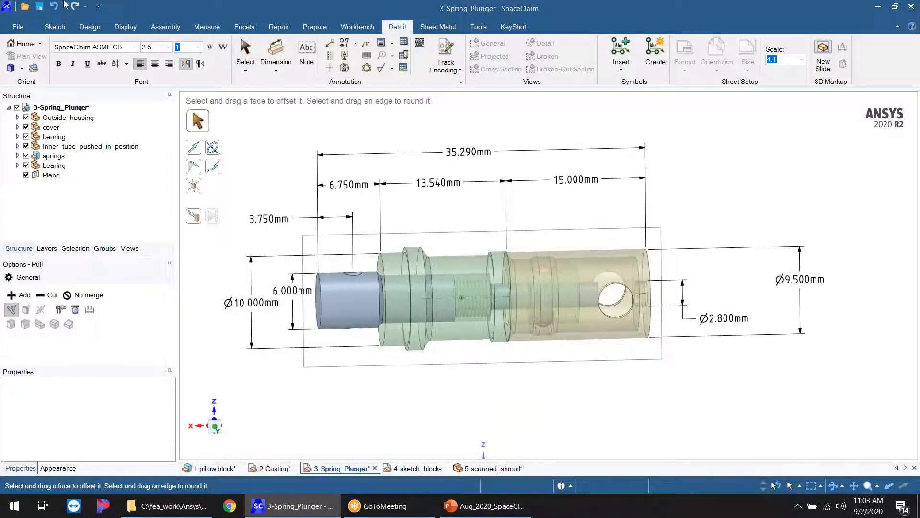
Step: Select the cover's outer end face with the Pull tool to make the assembly's annotated dimensions editable
click(89, 27)
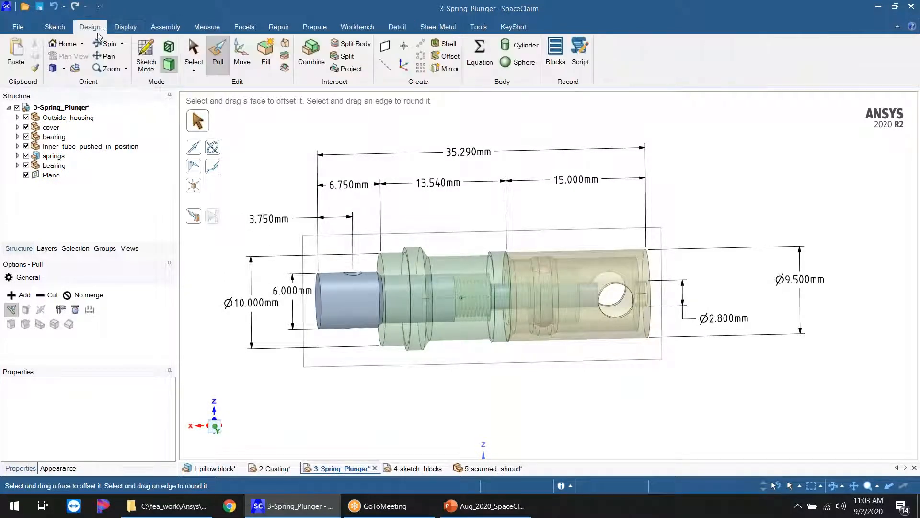
click(242, 55)
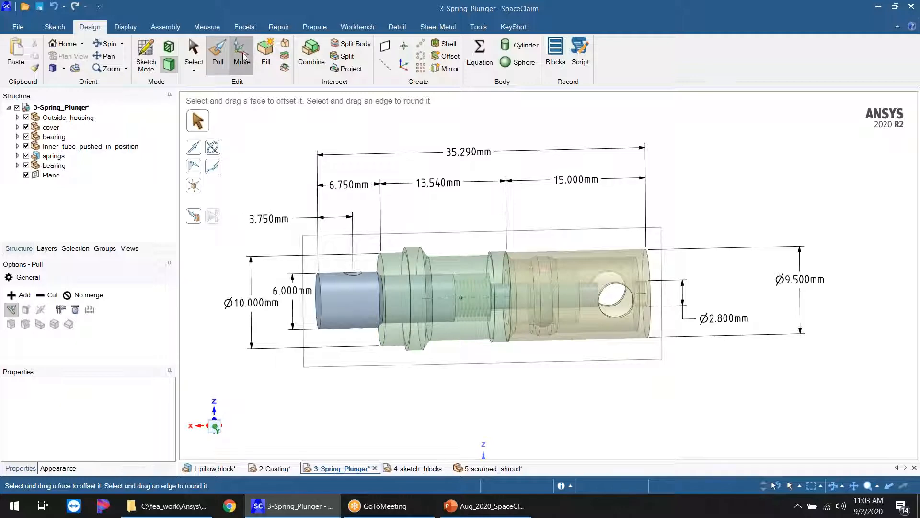
middle_drag(561, 311, 700, 350)
scroll(696, 338, up, 3)
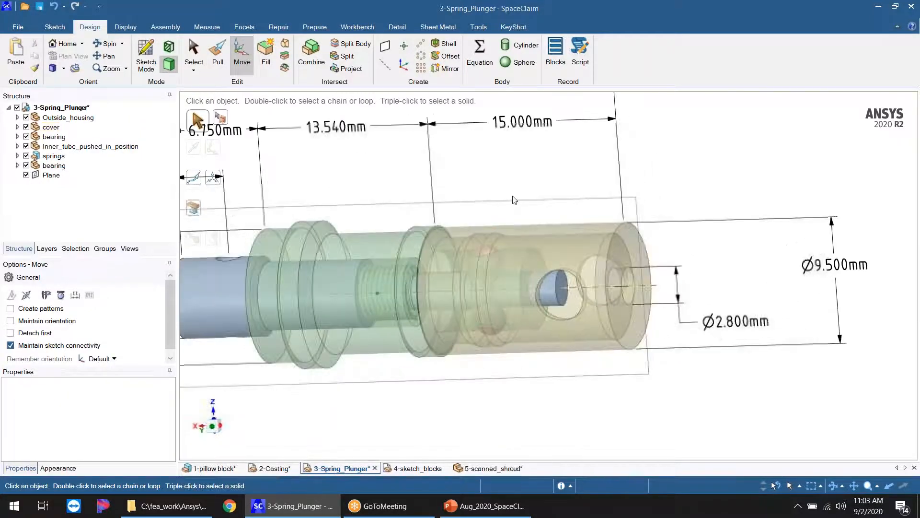
click(219, 54)
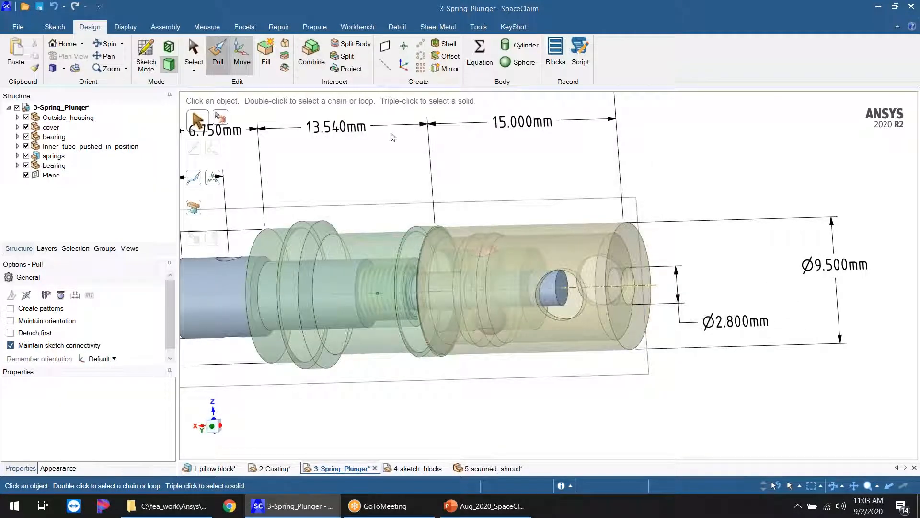
click(623, 224)
click(650, 247)
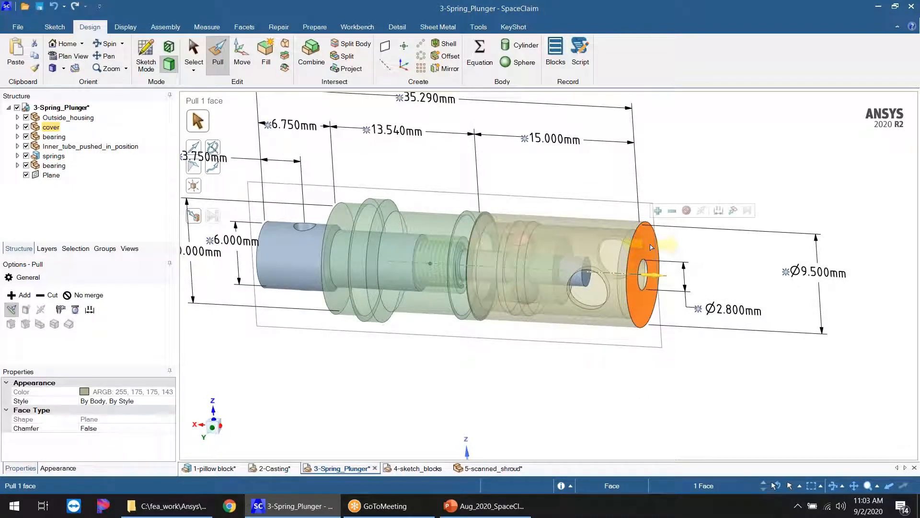
scroll(648, 252, down, 2)
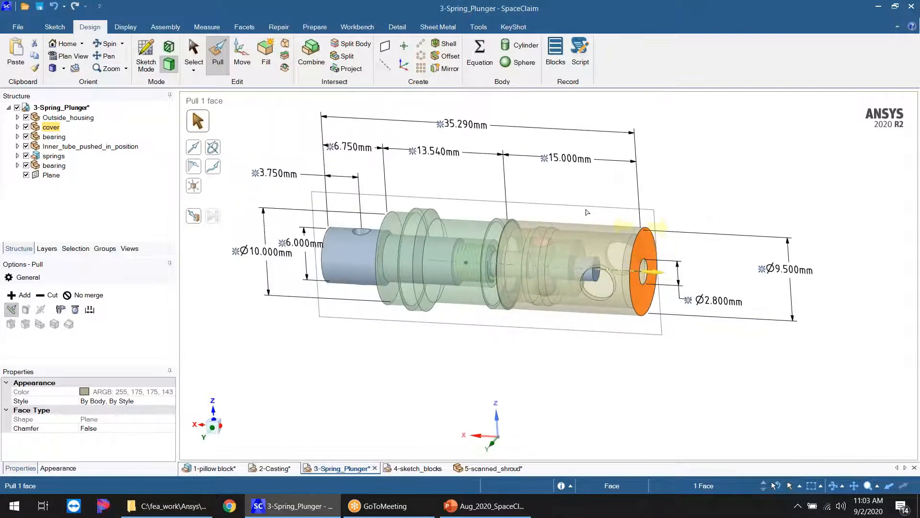
Step: Try setting the cover's length dimension to 17 mm through its annotation, and undo the change
click(546, 159)
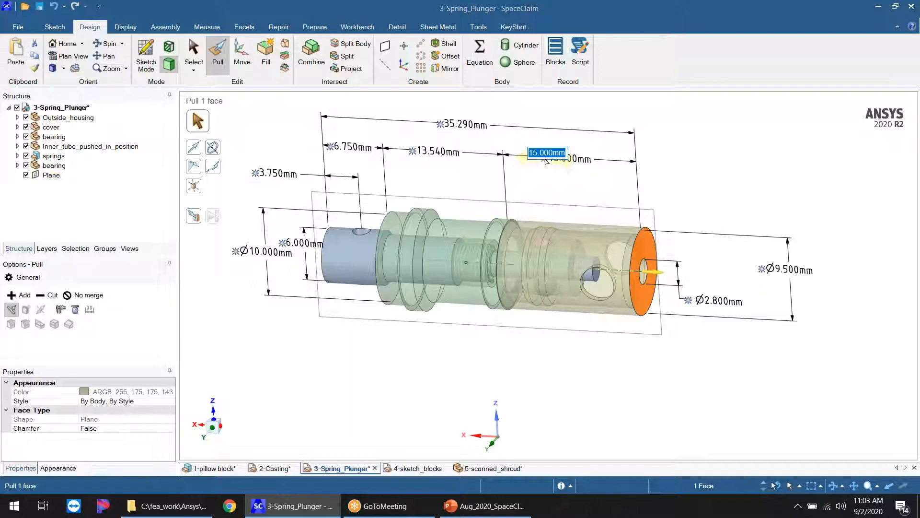
text(17)
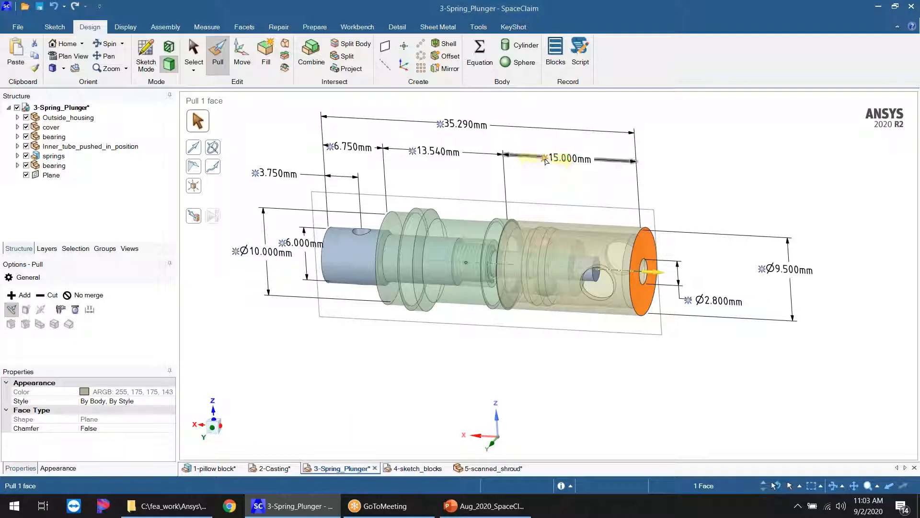
key(Return)
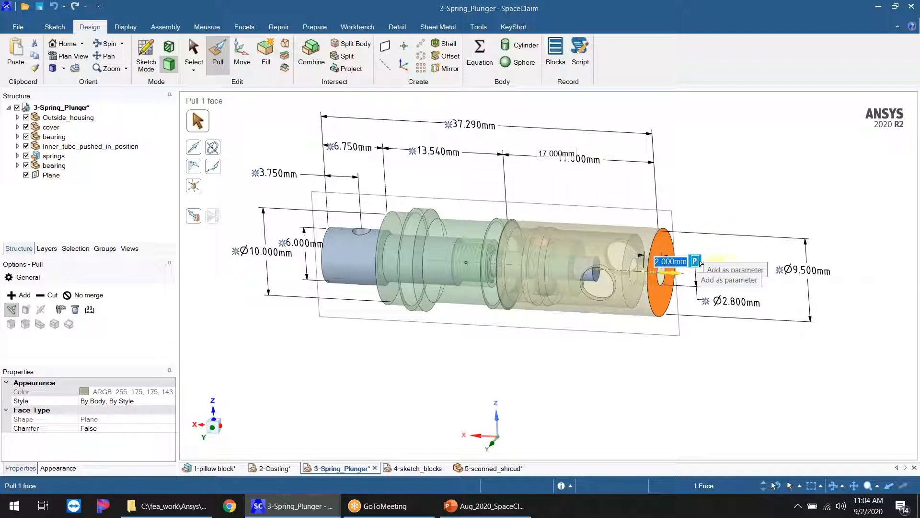
click(694, 380)
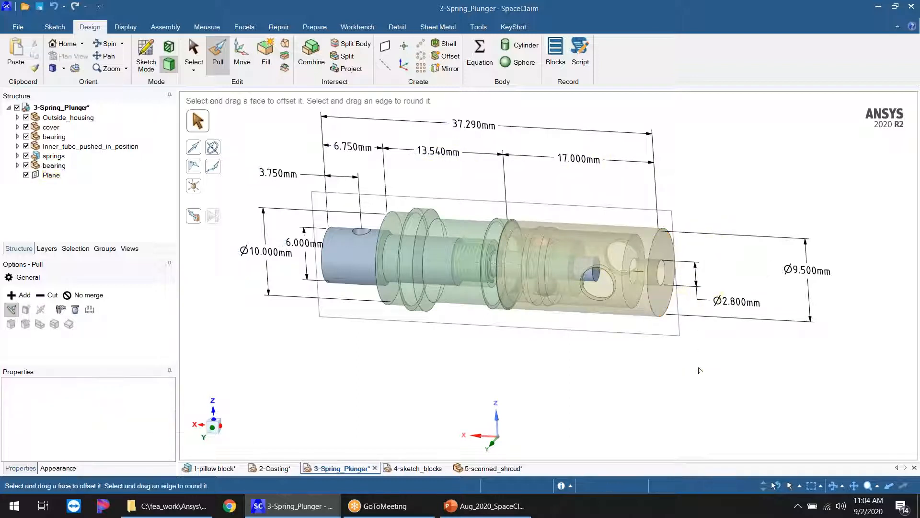
key(ctrl+z)
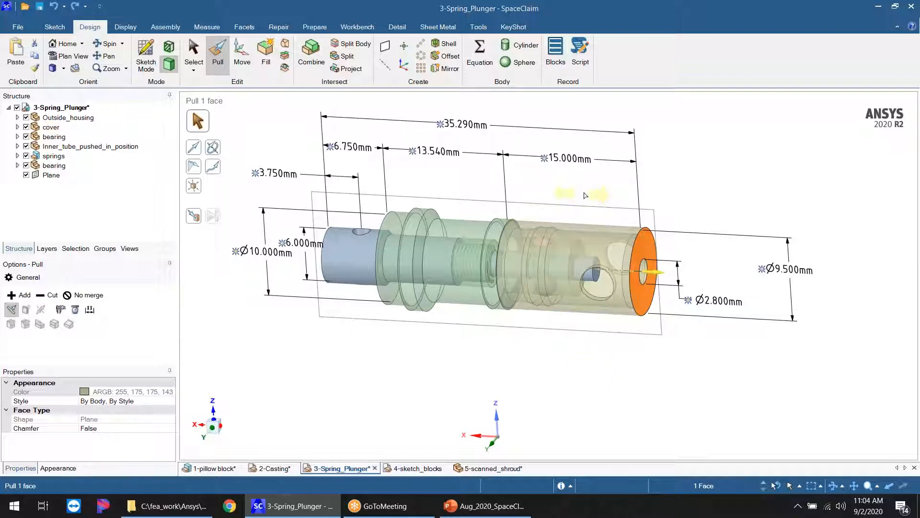
Step: Review the hole_diam and Group1 driving dimension groups of the plunger and clear the face selection
middle_drag(693, 187, 689, 190)
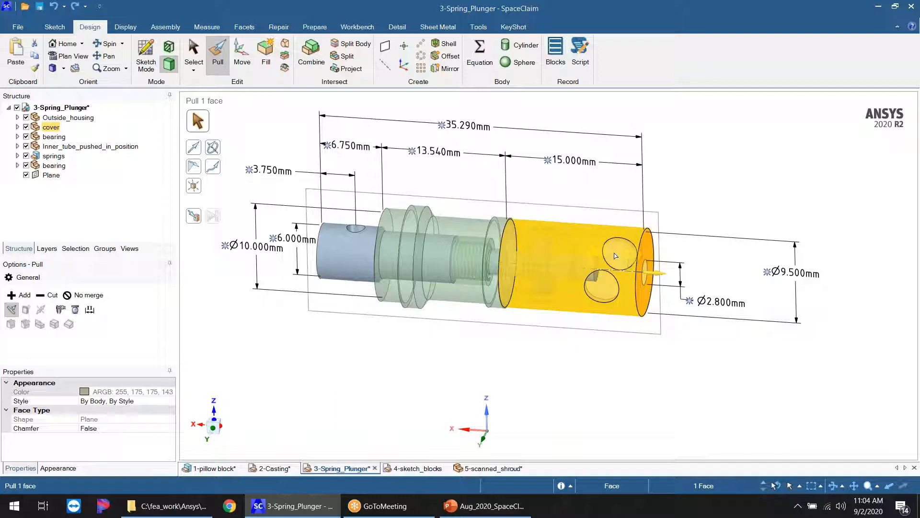
click(105, 248)
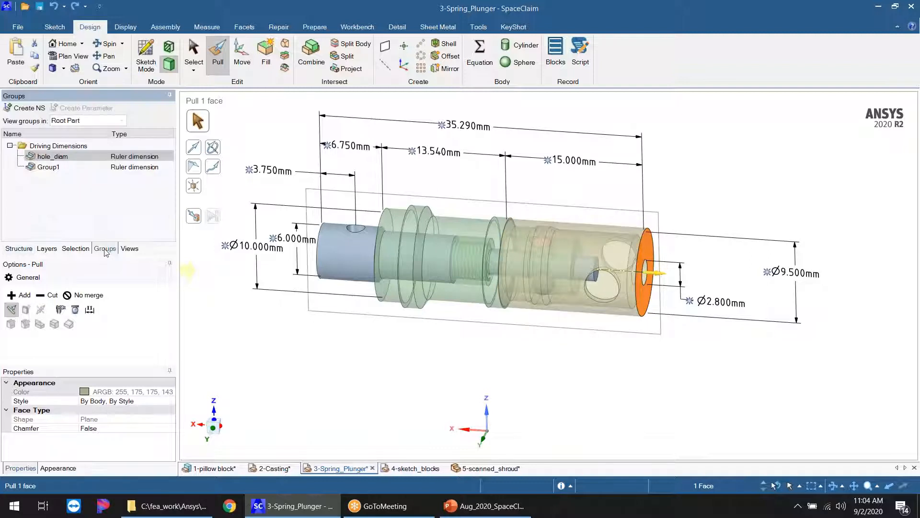
mouse_move(123, 167)
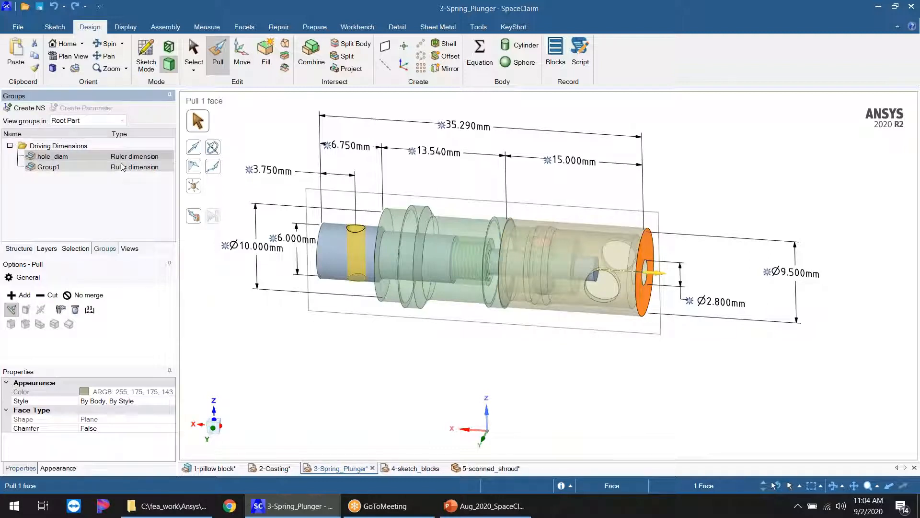
mouse_move(576, 186)
middle_down()
mouse_move(594, 207)
mouse_move(577, 183)
middle_up()
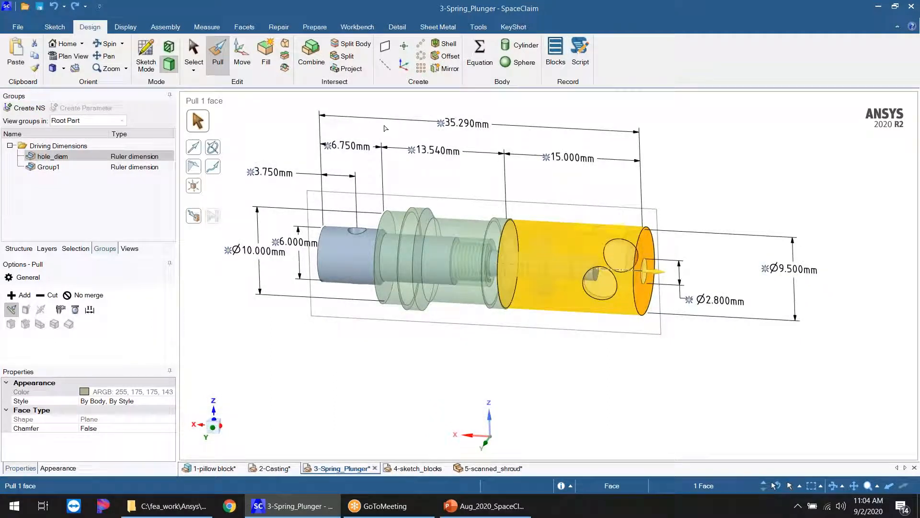
click(445, 349)
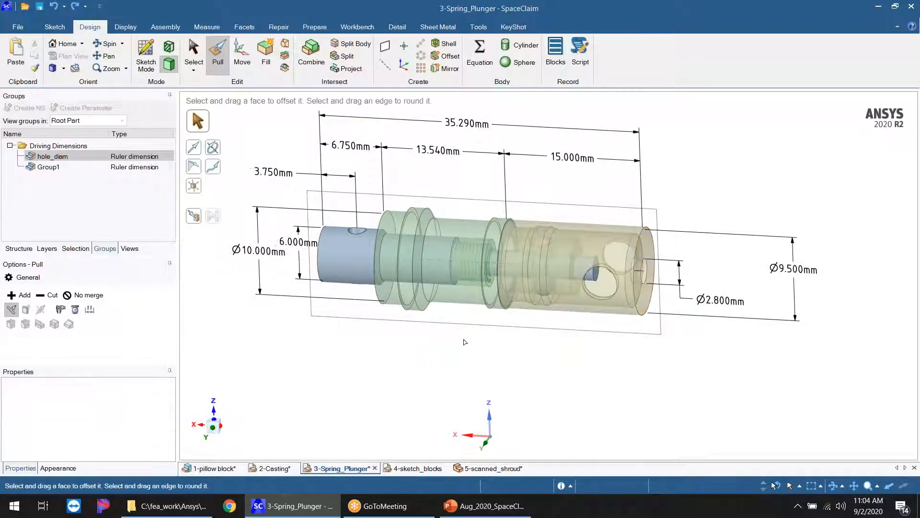
key(s)
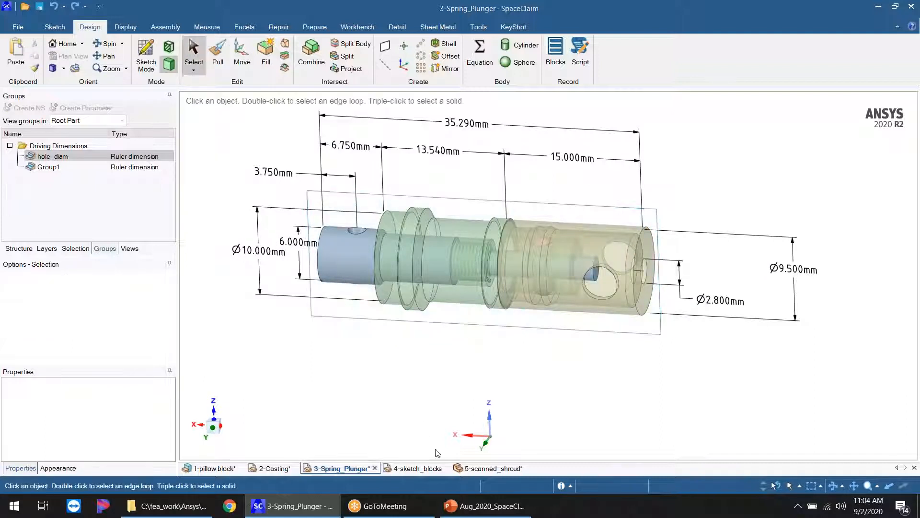
Step: Switch to the 4-sketch_blocks document, show its structure tree and turn the flat surface to face the viewer
click(418, 469)
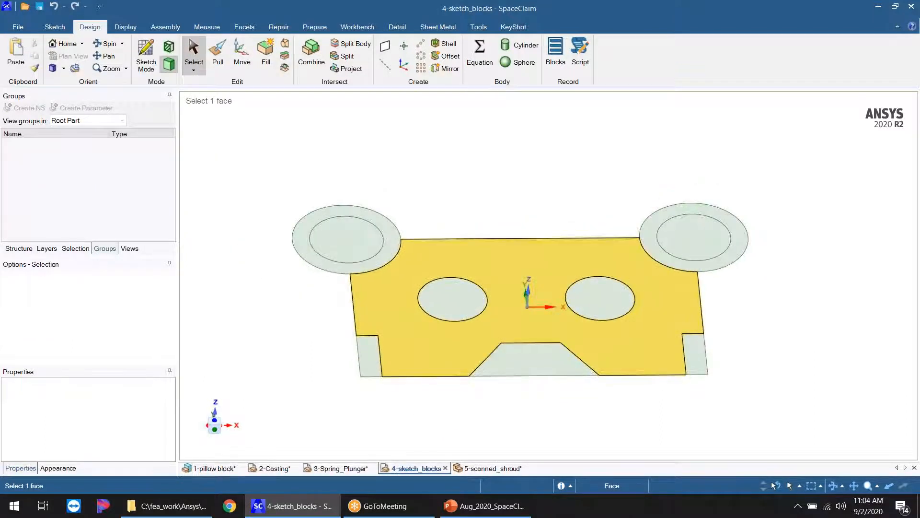
ctrl+middle_drag(599, 344, 565, 328)
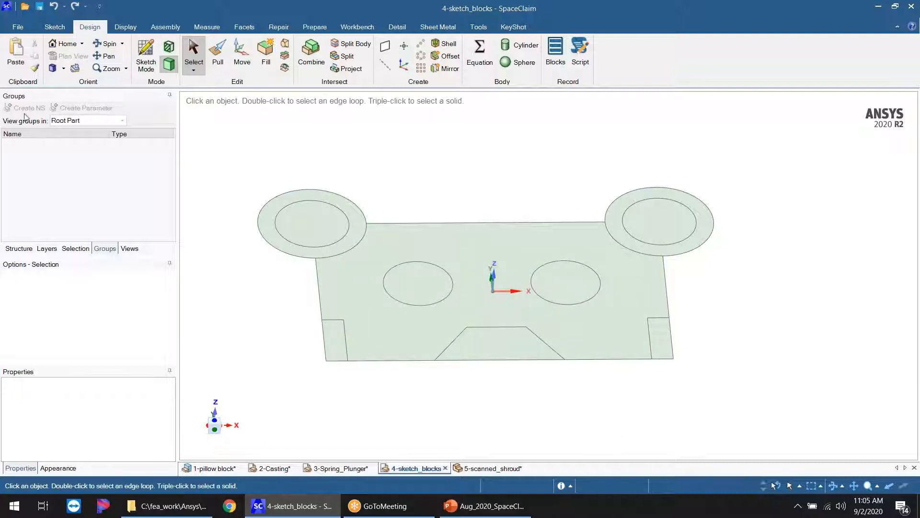
click(24, 250)
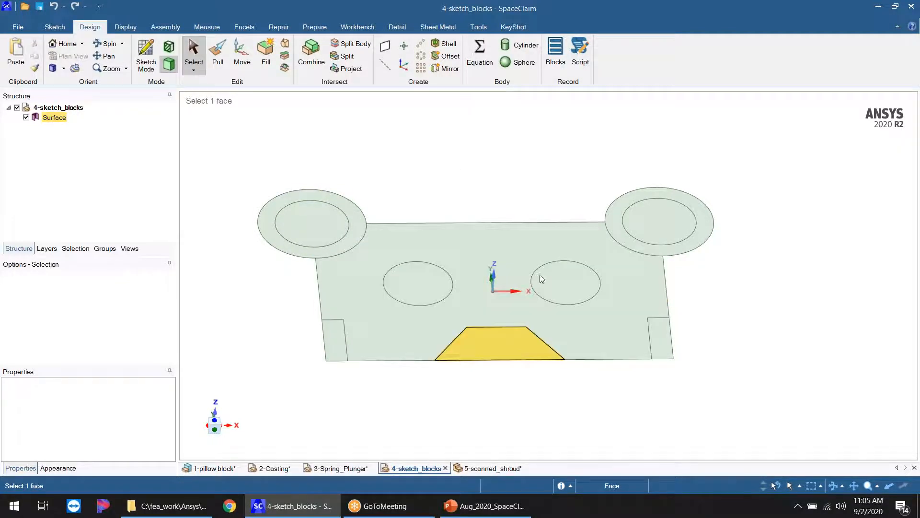
middle_drag(671, 330, 686, 404)
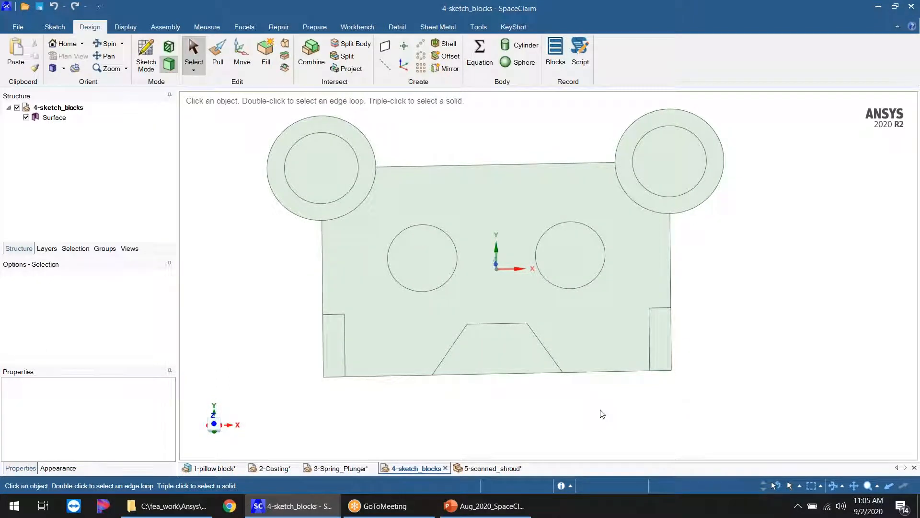
scroll(602, 411, down, 1)
scroll(660, 231, up, 1)
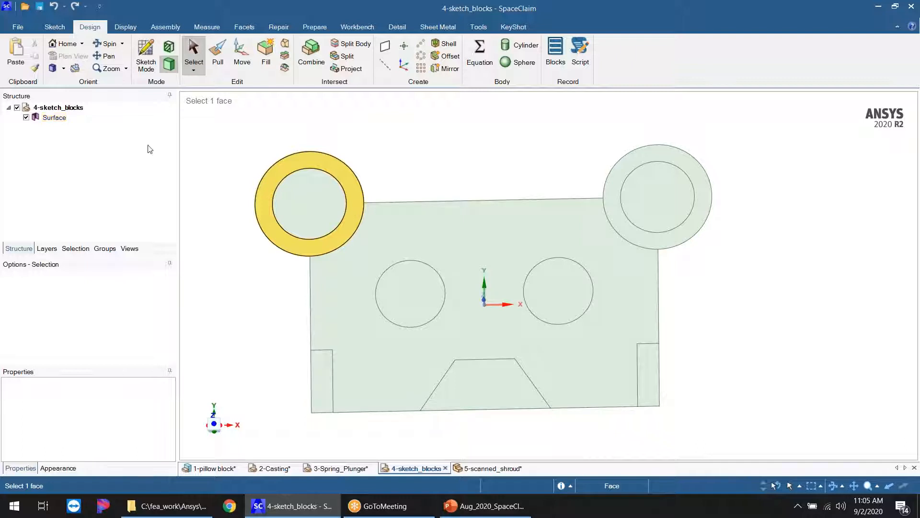
click(383, 239)
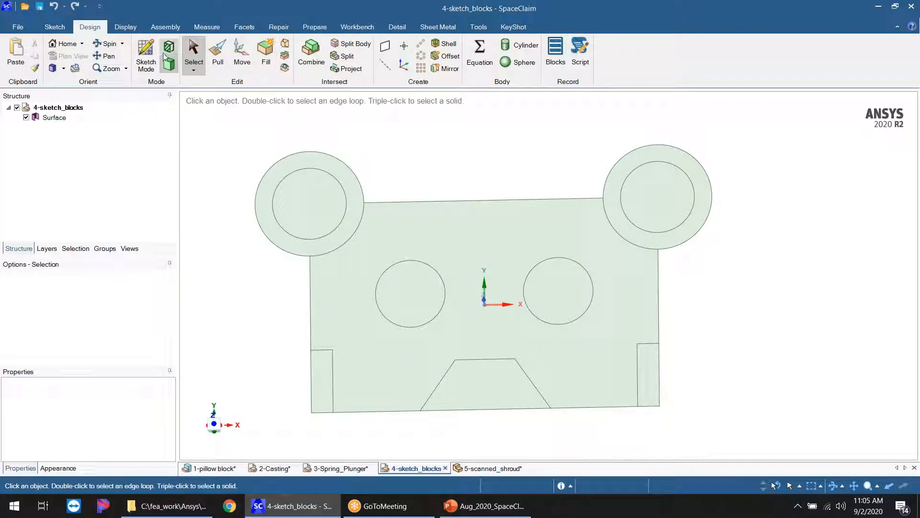
Step: Sketch a rectangle on the surface's plane, outward from its lower-right corner and level with the top of the small corner block
click(56, 30)
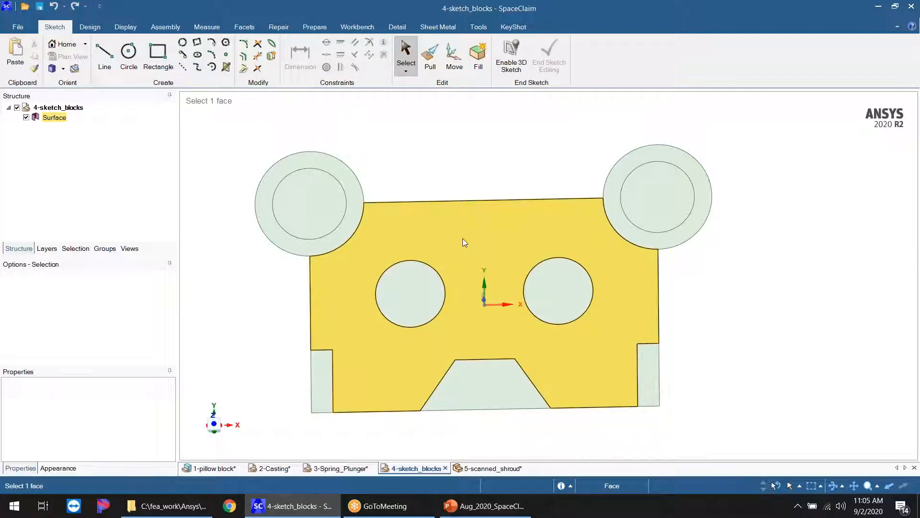
click(382, 132)
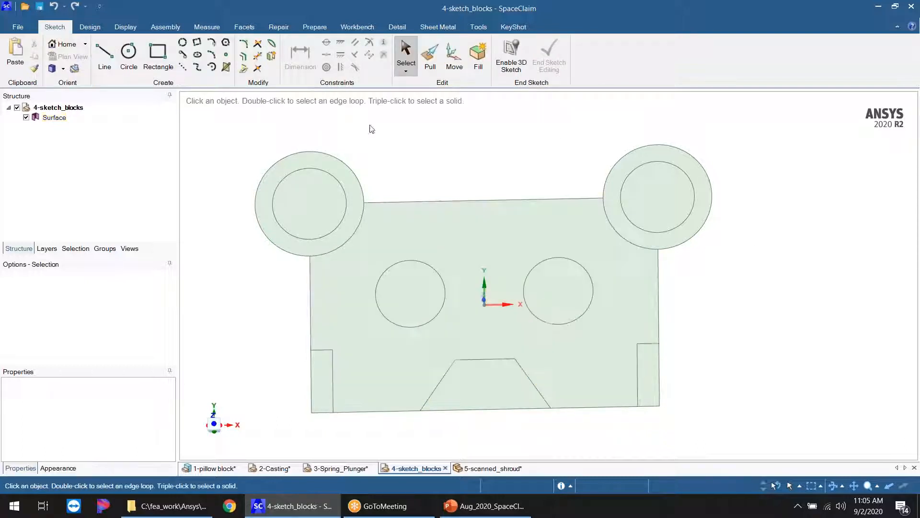
click(152, 56)
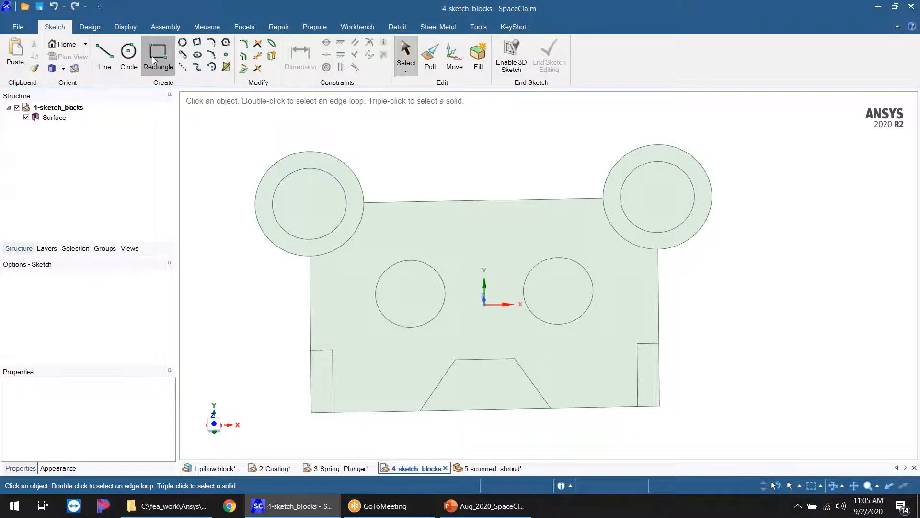
click(528, 234)
click(583, 450)
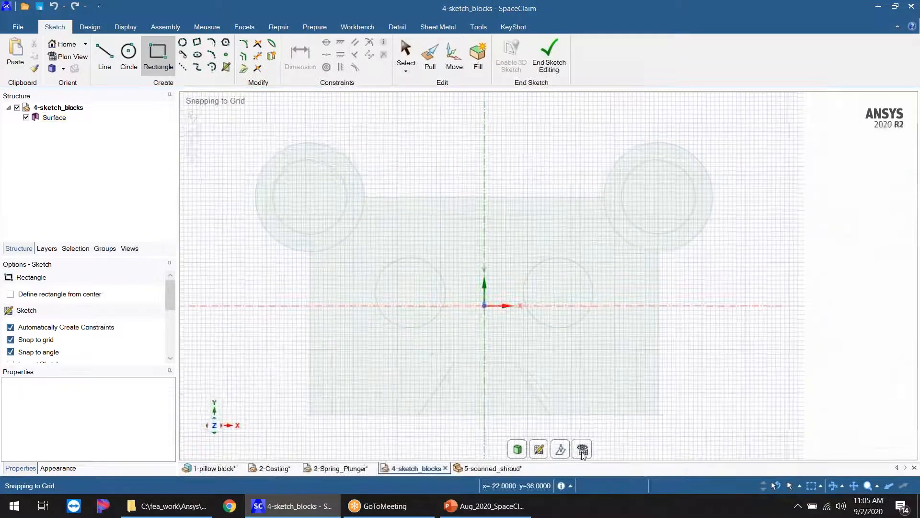
click(659, 415)
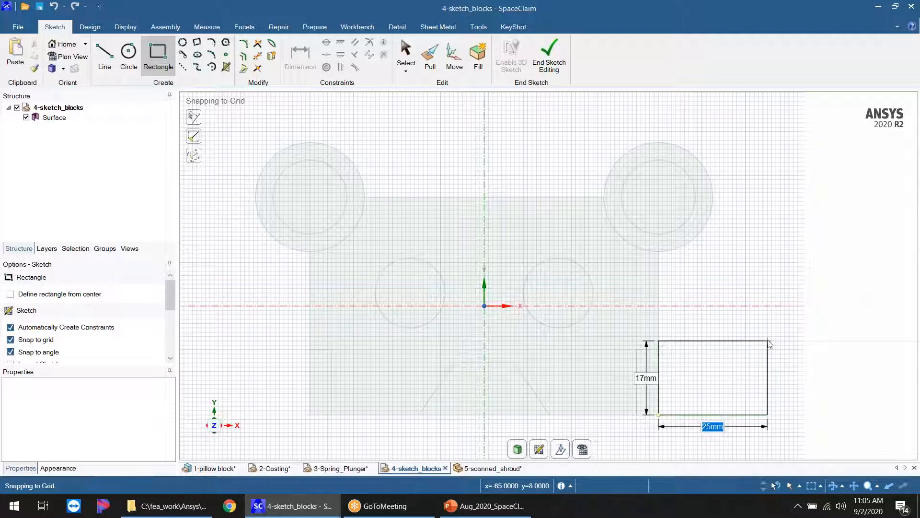
click(737, 355)
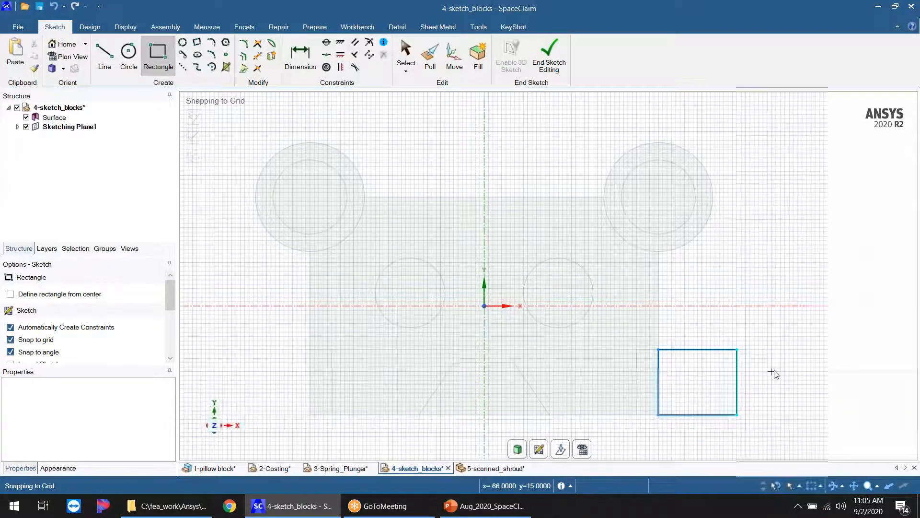
Step: Draw a construction line from the rightmost point of the upper-right outer circle to the new rectangle's upper-right corner
shift+middle_drag(610, 297, 554, 256)
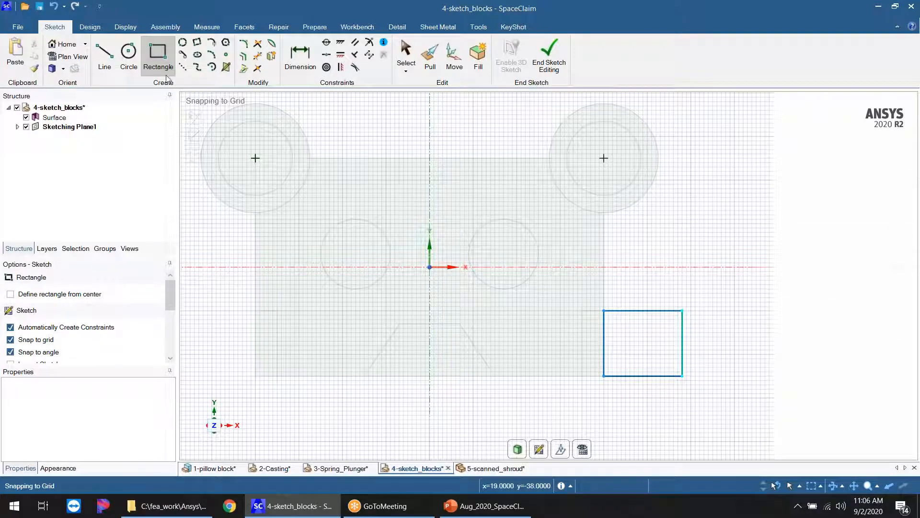
click(183, 68)
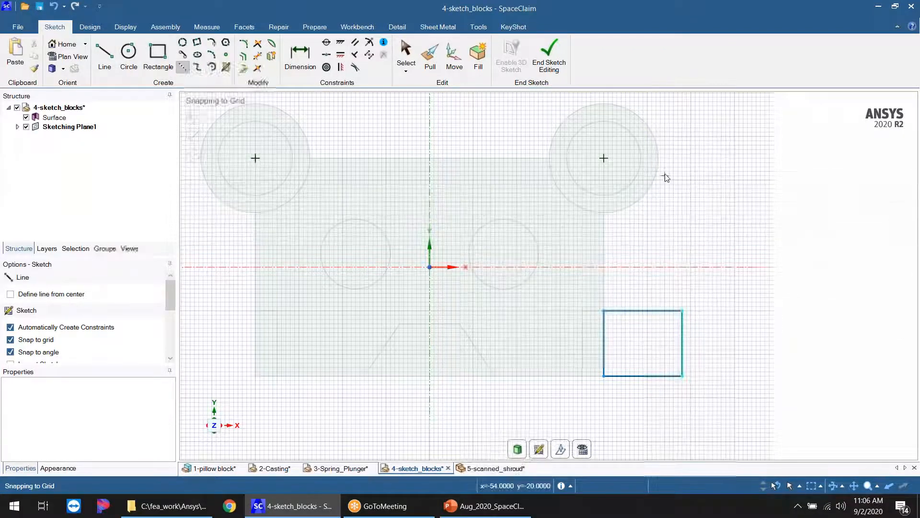
click(658, 158)
click(682, 311)
key(Escape)
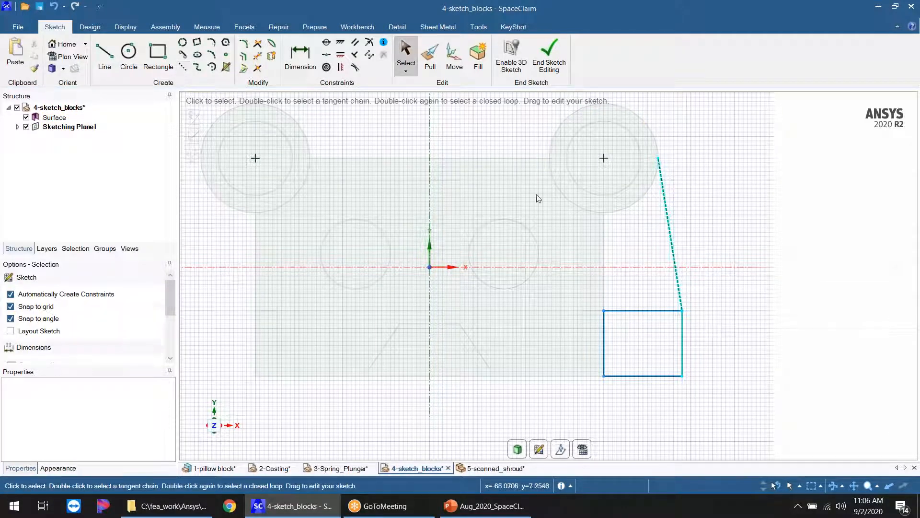
Step: Constrain the dashed construction line between the upper-right outer circle and the new rectangle to be vertical
click(340, 68)
click(672, 239)
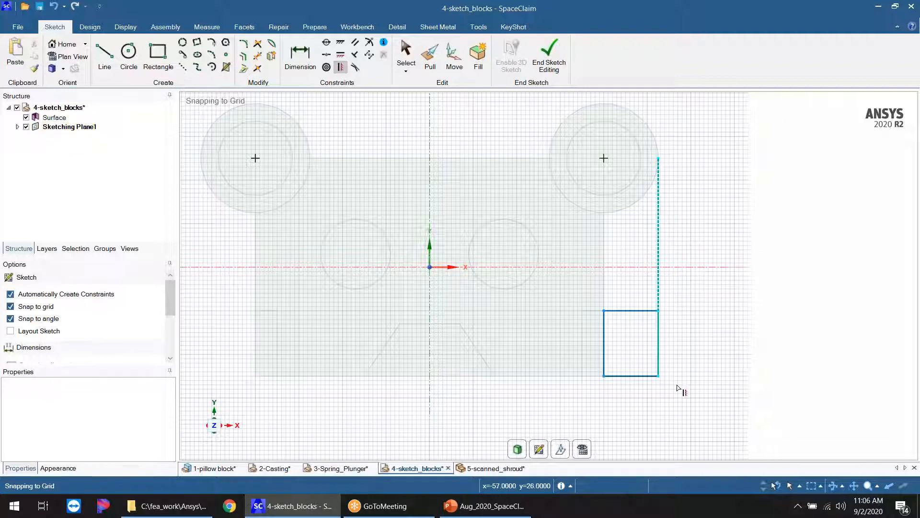
Step: Try an equal-distance constraint between the new rectangle's top and right edges, and undo it
click(368, 56)
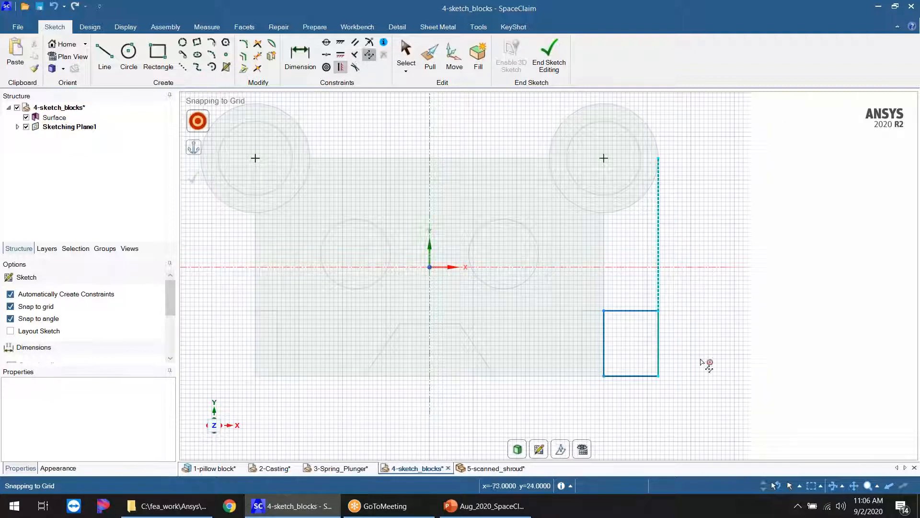
click(631, 312)
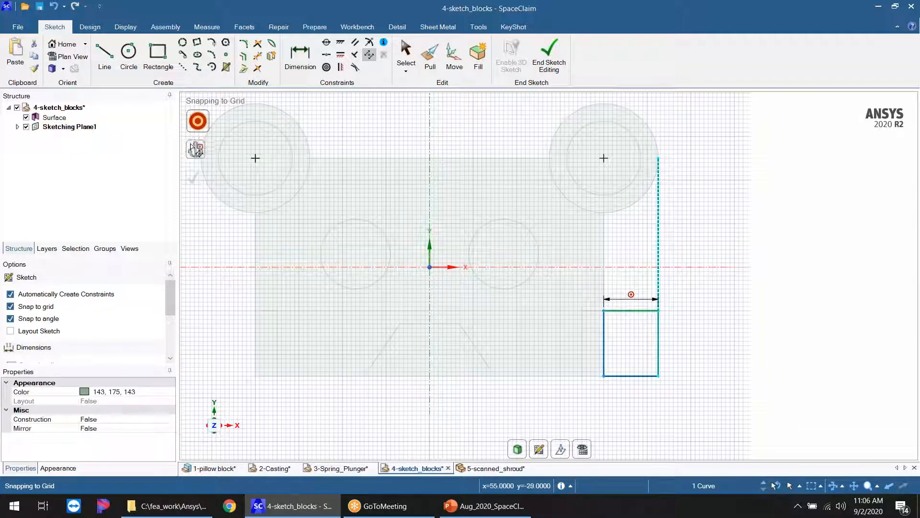
click(658, 351)
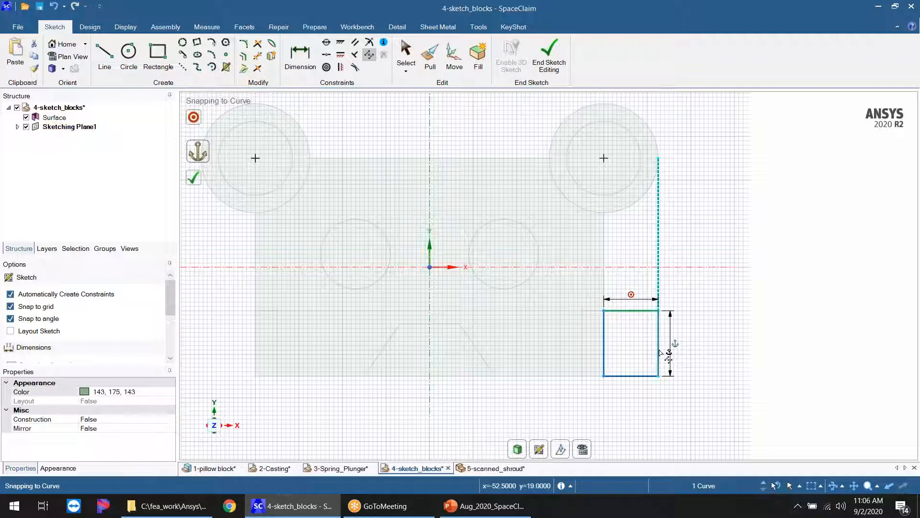
click(195, 178)
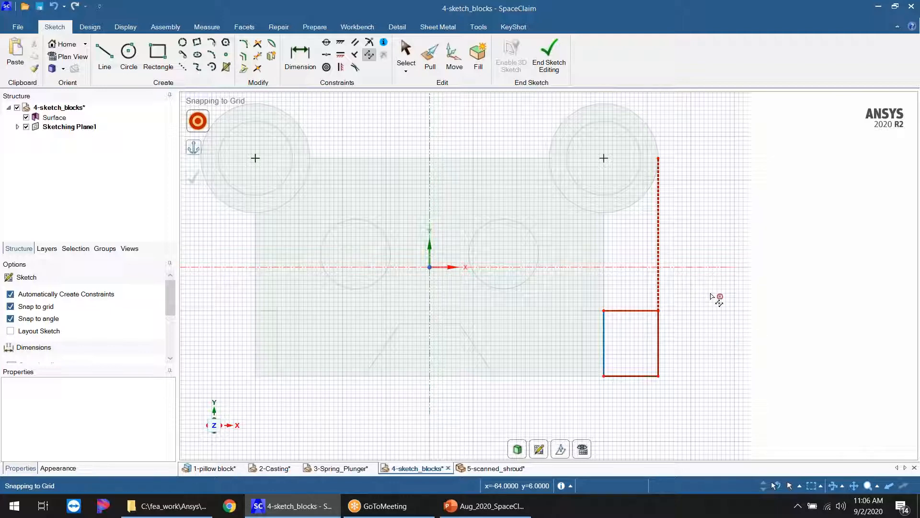
key(ctrl+z)
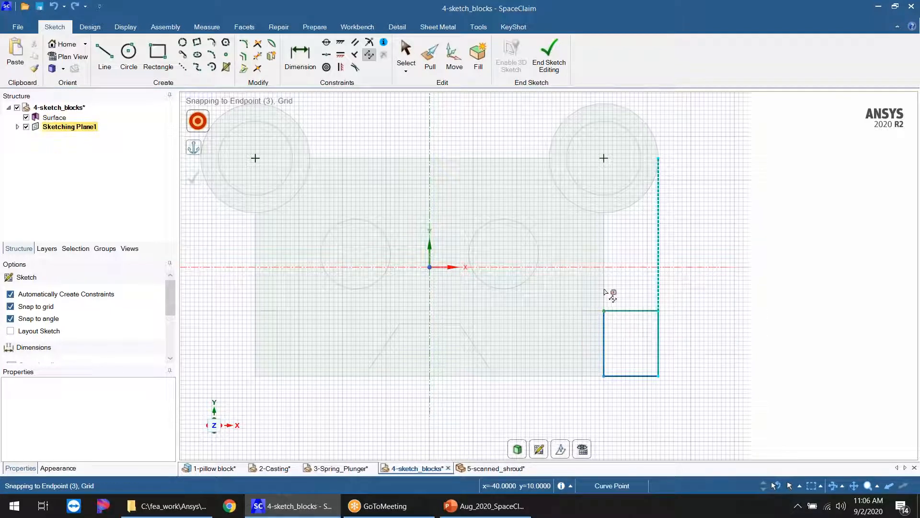
Step: Show the sketch constraints and delete the coincident constraint at the small rectangle's upper-left corner
click(383, 43)
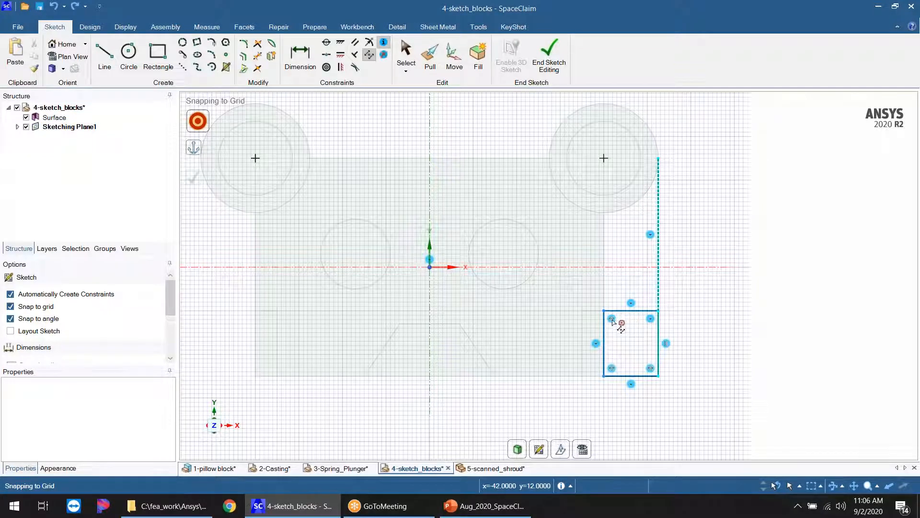
key(Escape)
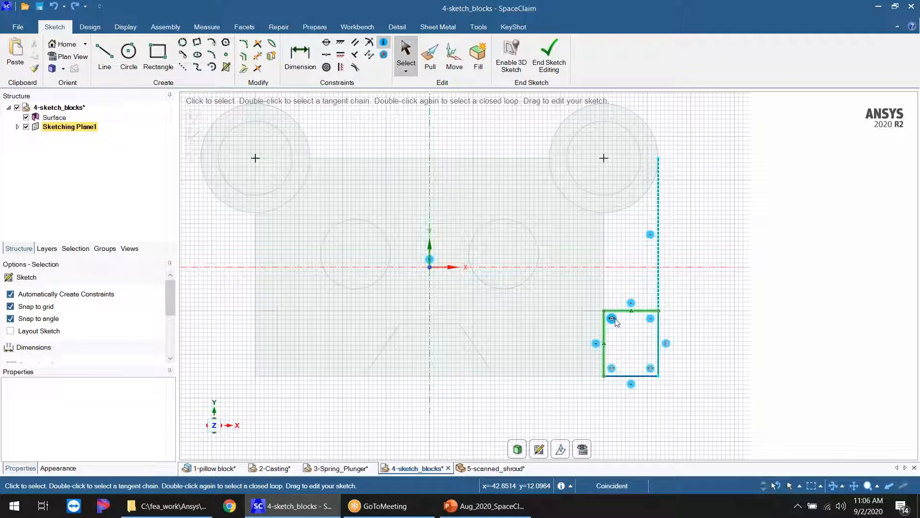
right_click(615, 319)
click(611, 318)
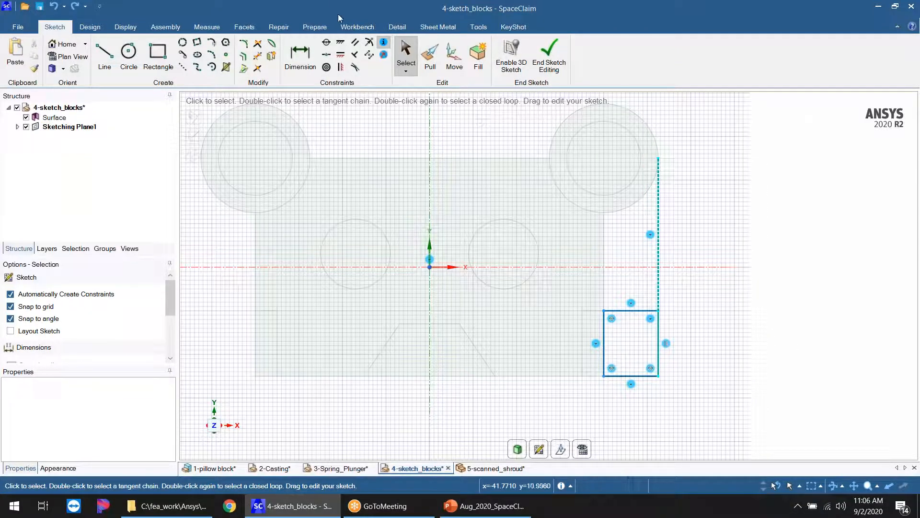
click(386, 55)
click(612, 320)
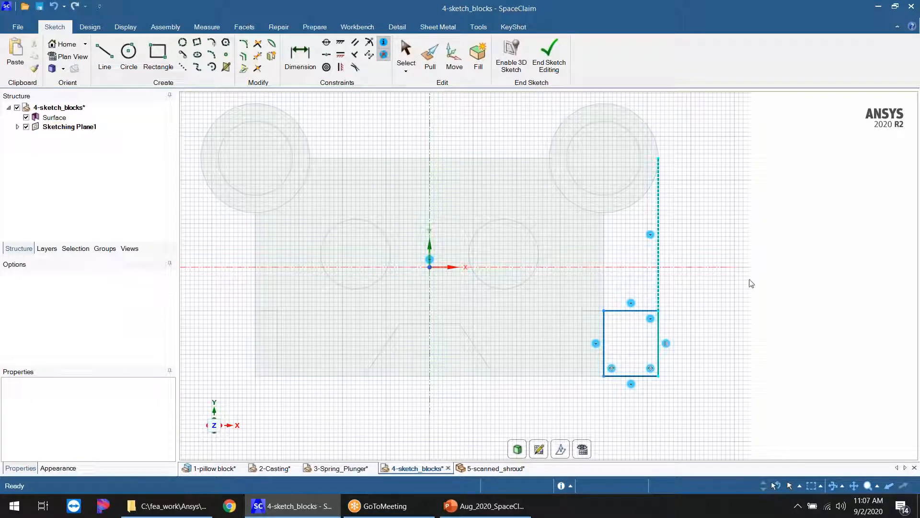
key(Escape)
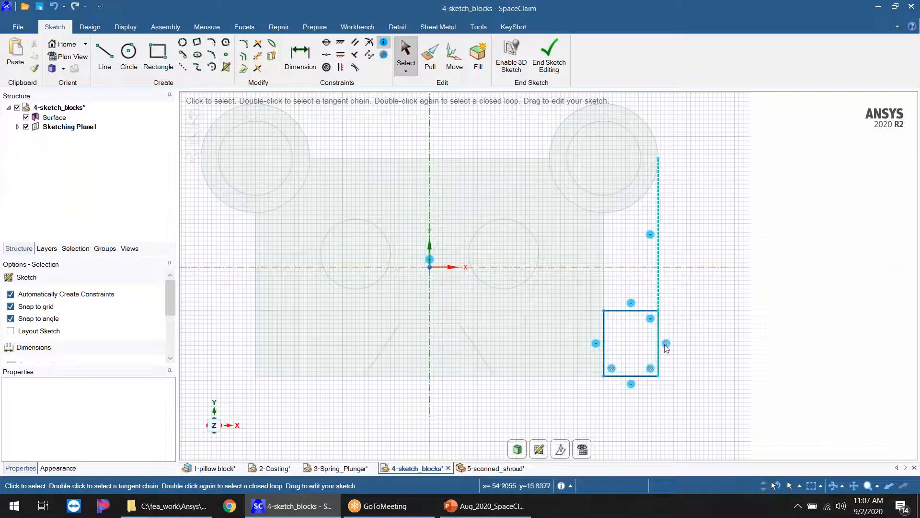
Step: Finish editing the sketch and expand the Curves folder in the structure tree
scroll(659, 403, down, 2)
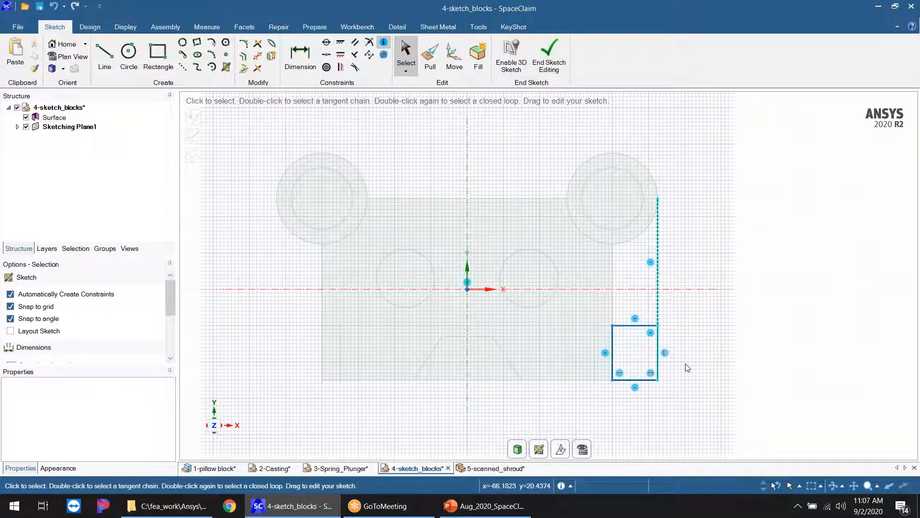
scroll(687, 364, up, 1)
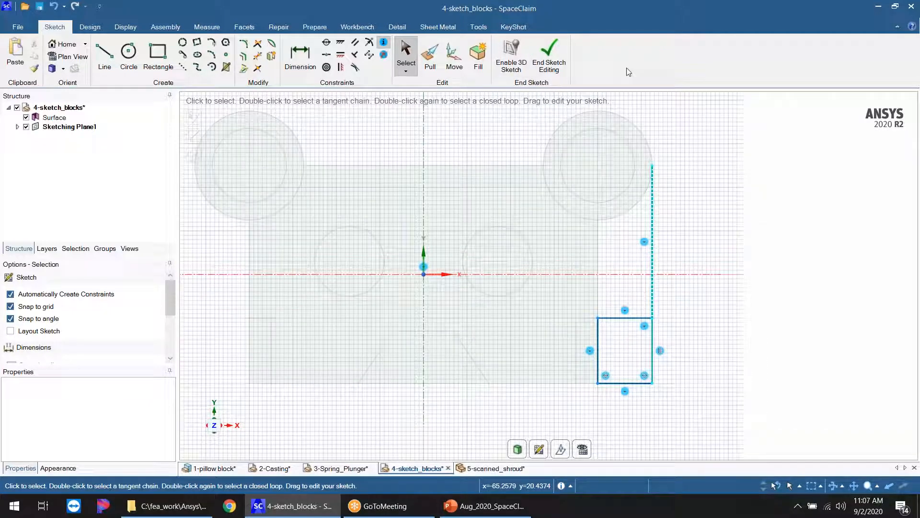
click(551, 50)
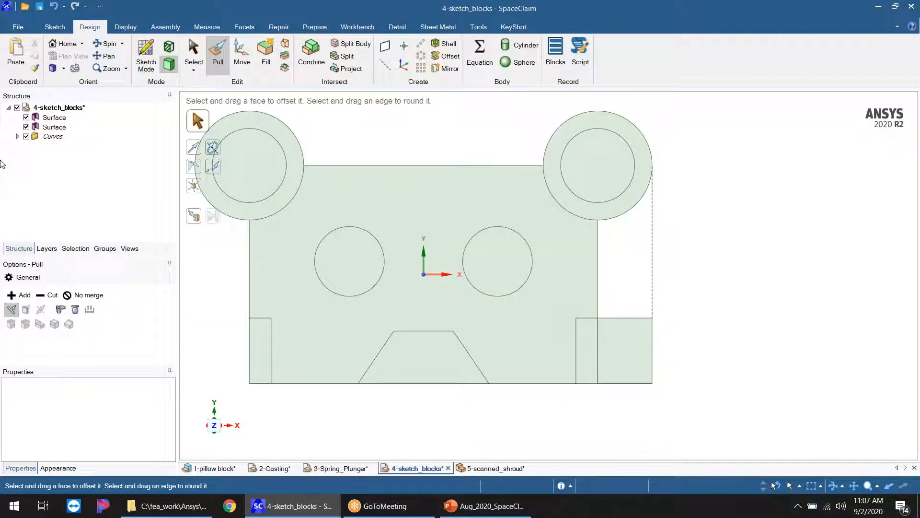
click(17, 137)
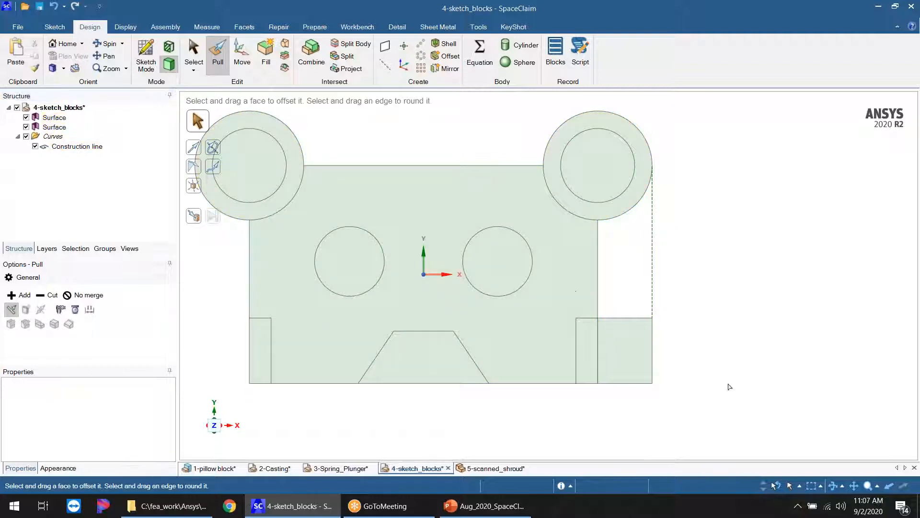
scroll(729, 384, down, 2)
scroll(680, 340, up, 1)
scroll(272, 163, down, 1)
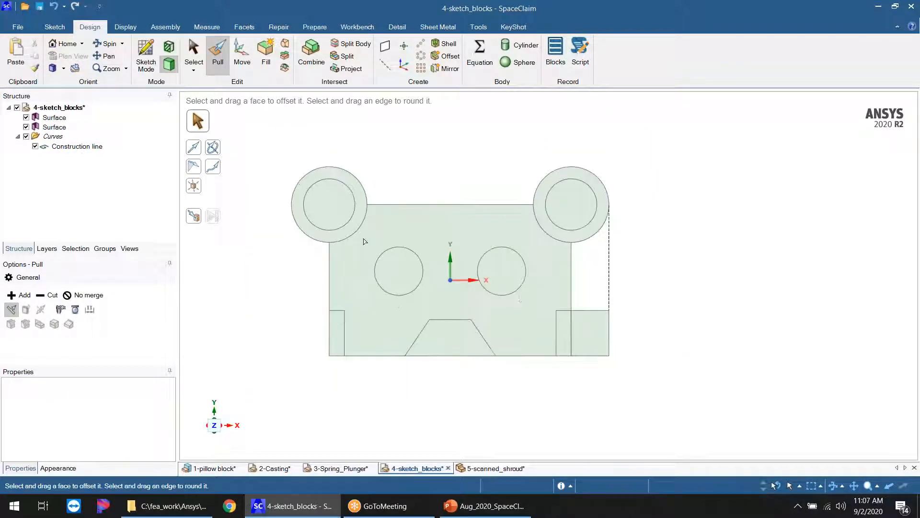
scroll(365, 240, up, 1)
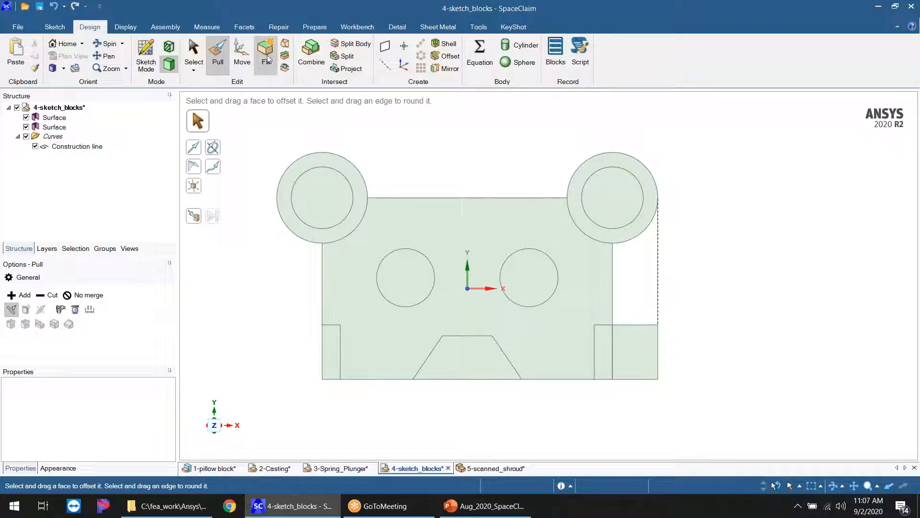
click(126, 28)
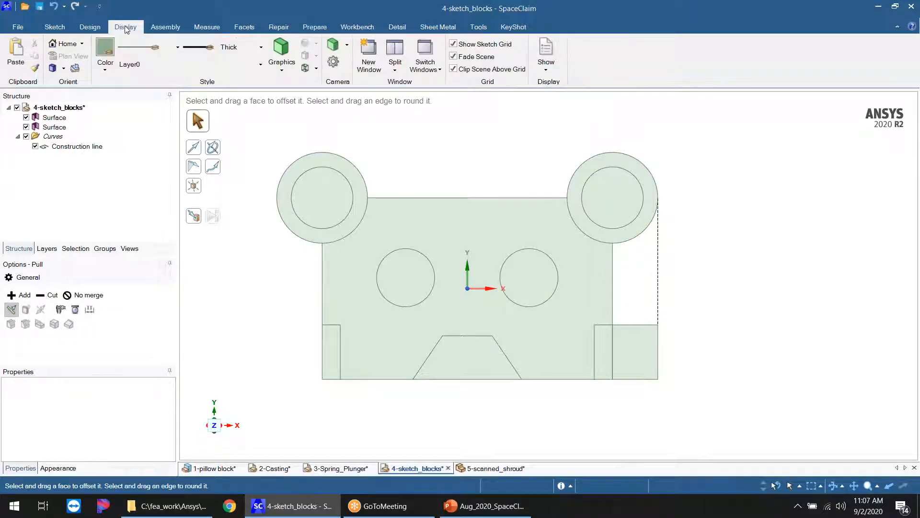
click(59, 28)
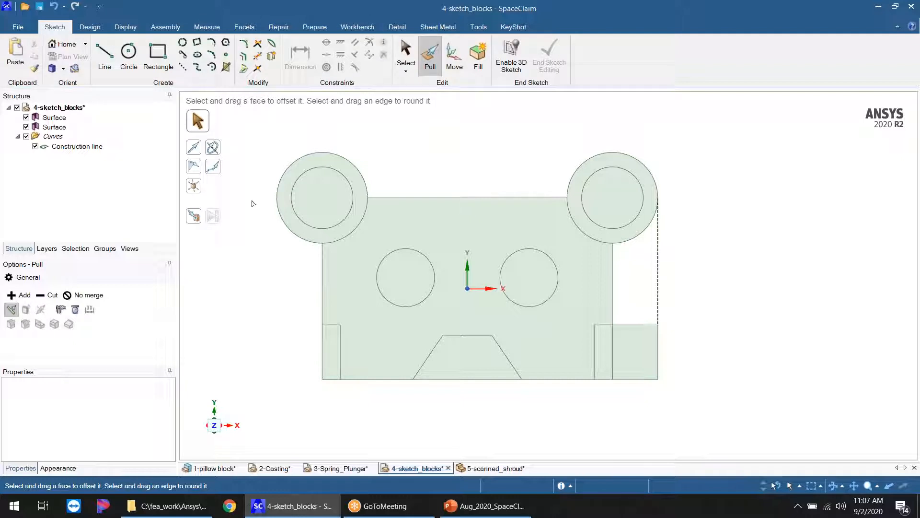
click(517, 275)
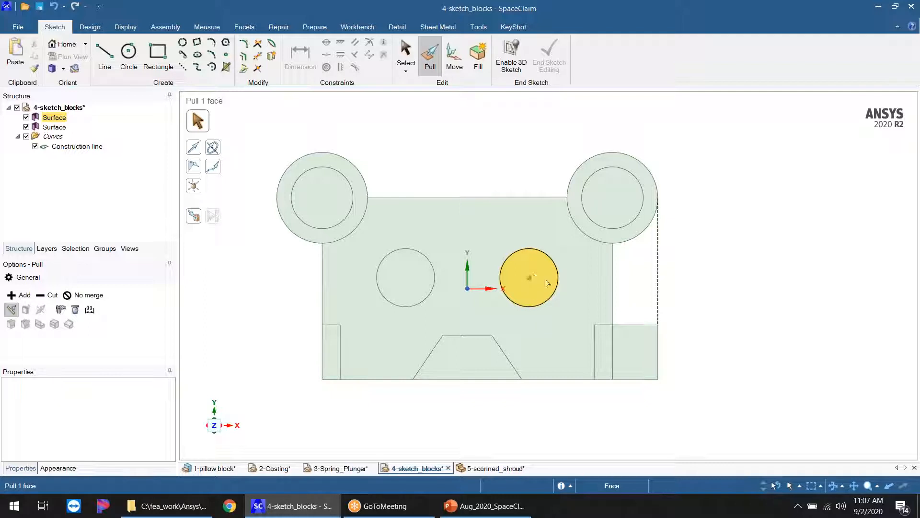
click(365, 138)
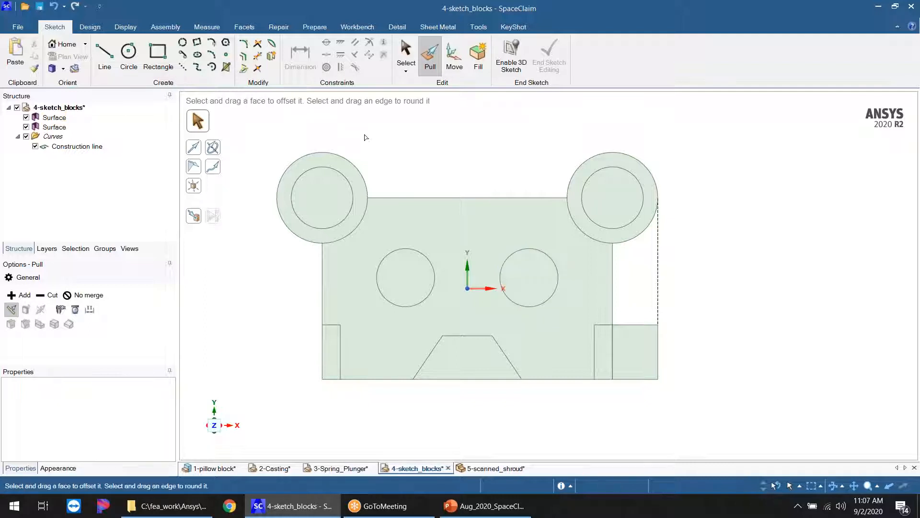
Step: Start recording the modelling operations as blocks
click(91, 27)
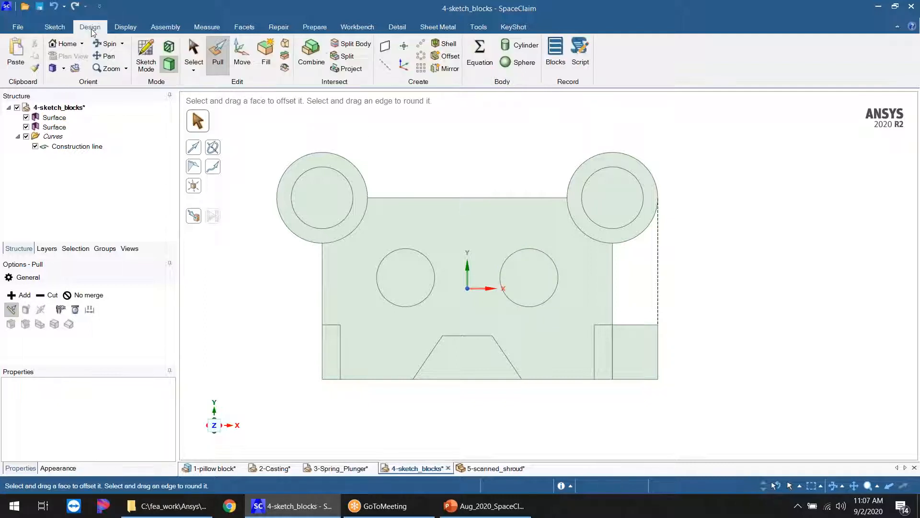
click(556, 52)
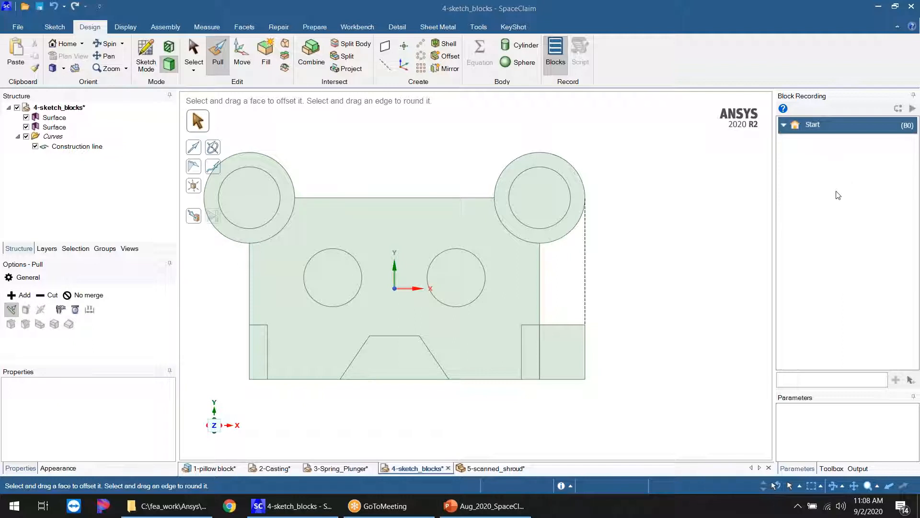
scroll(705, 305, down, 3)
scroll(616, 291, up, 3)
scroll(514, 296, down, 3)
scroll(565, 302, up, 2)
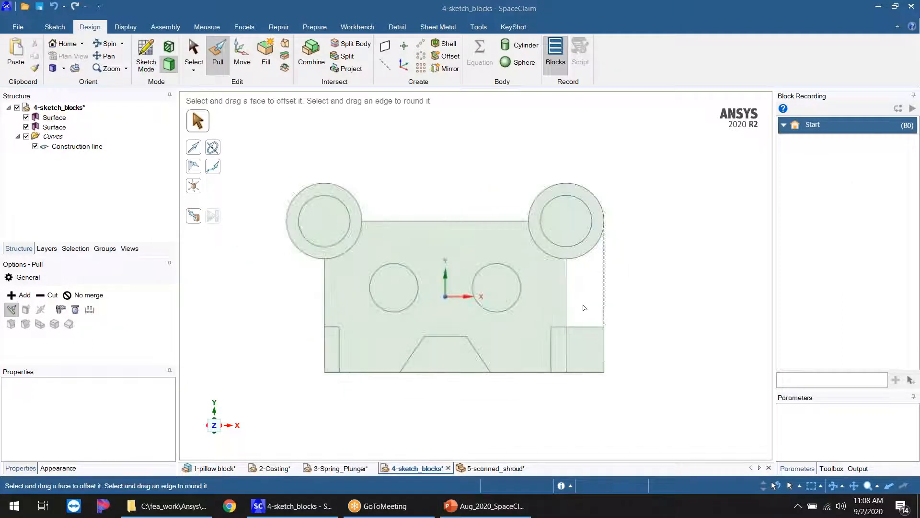
click(488, 344)
scroll(488, 344, up, 1)
click(567, 381)
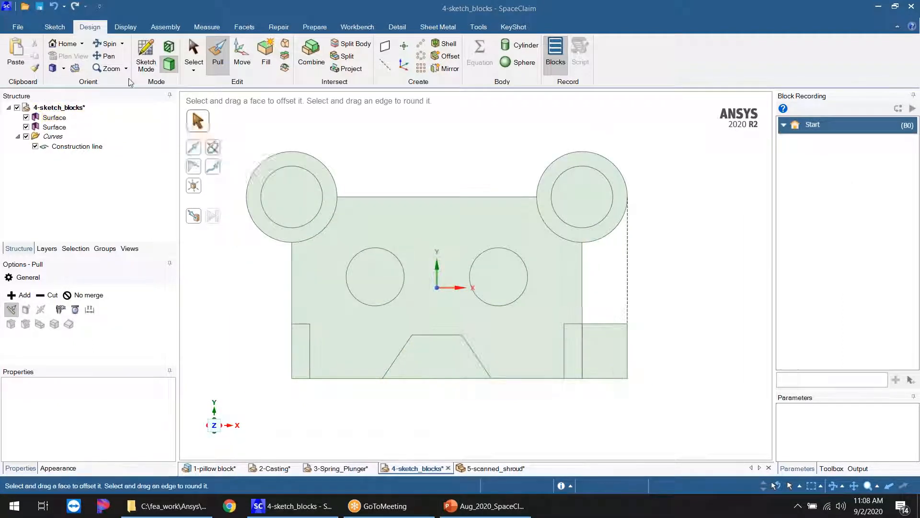
Step: Sketch a rectangle rising from the upper edge of the main surface, between the two outer circles and across the vertical axis
click(55, 27)
click(157, 54)
click(419, 220)
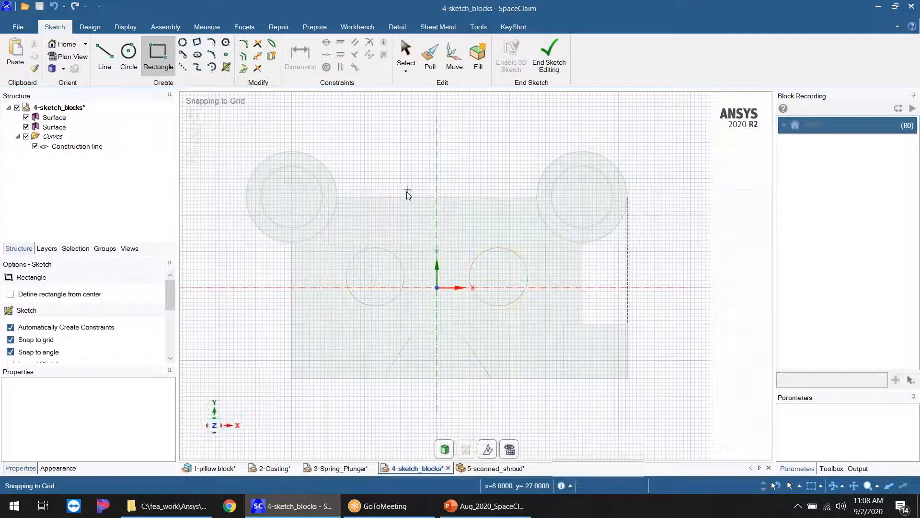
click(400, 196)
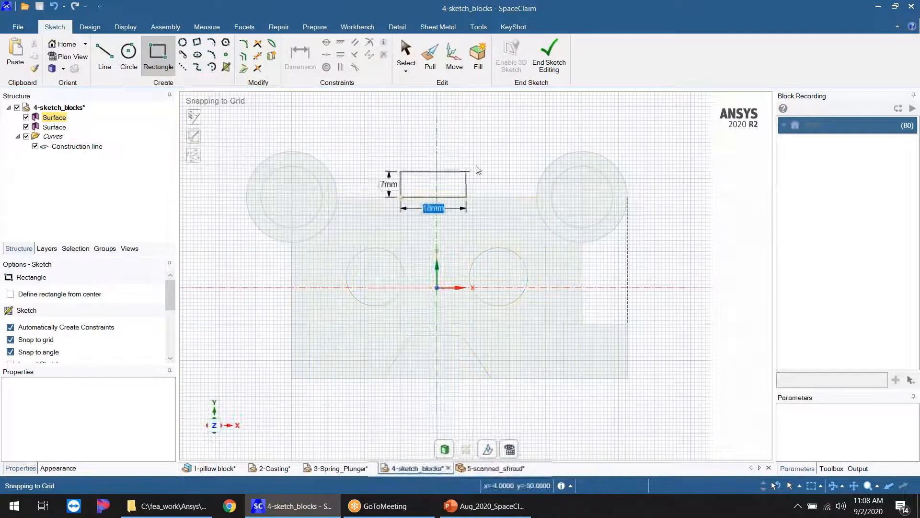
click(482, 134)
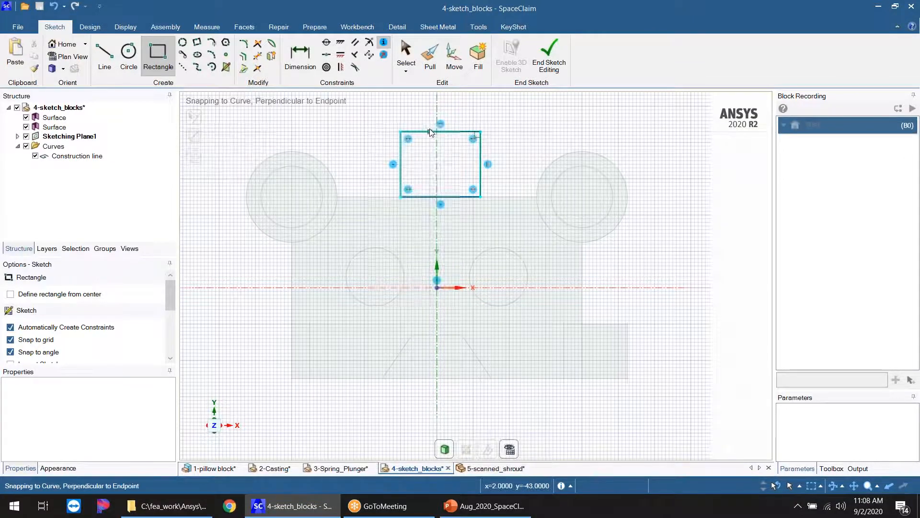
Step: Move the new rectangle's left edge outward so the rectangle is centred on the vertical axis
scroll(430, 129, up, 3)
click(129, 54)
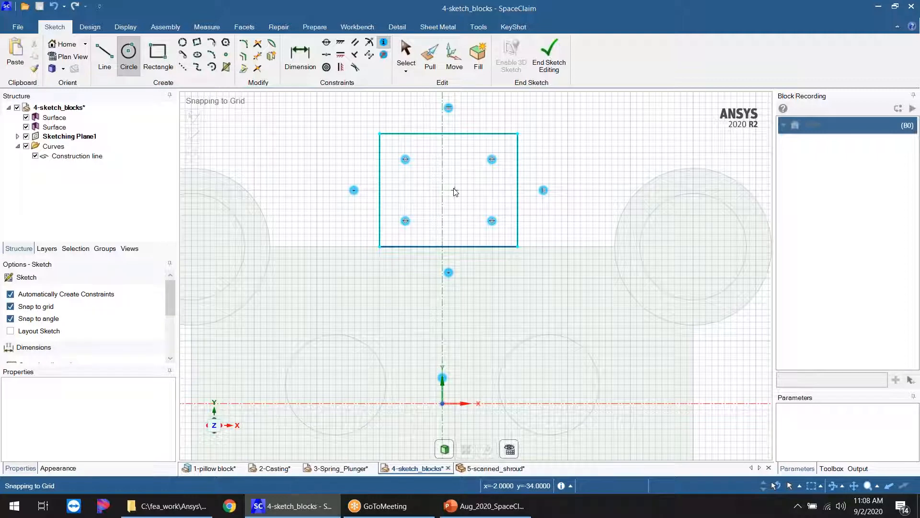
key(Escape)
drag(380, 190, 368, 190)
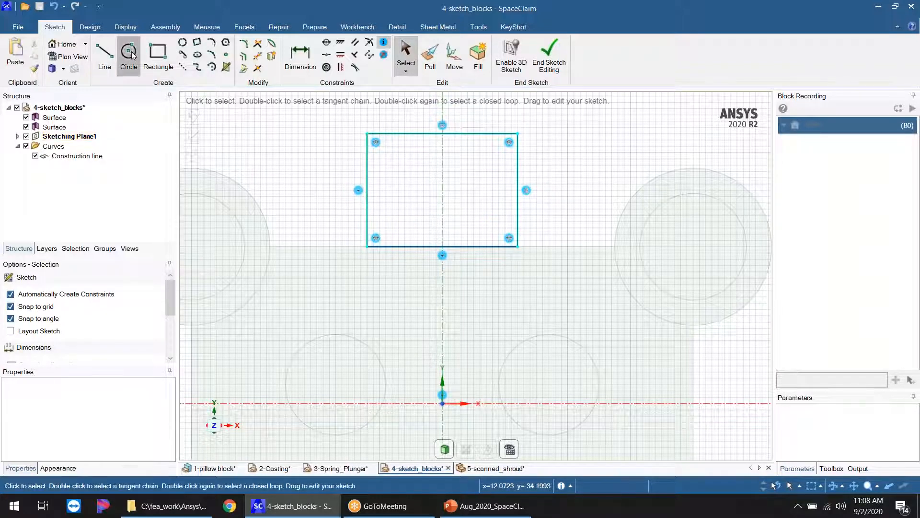
Step: Sketch a circle about 10 mm in diameter at the centre of the new rectangle
key(c)
click(442, 190)
click(464, 165)
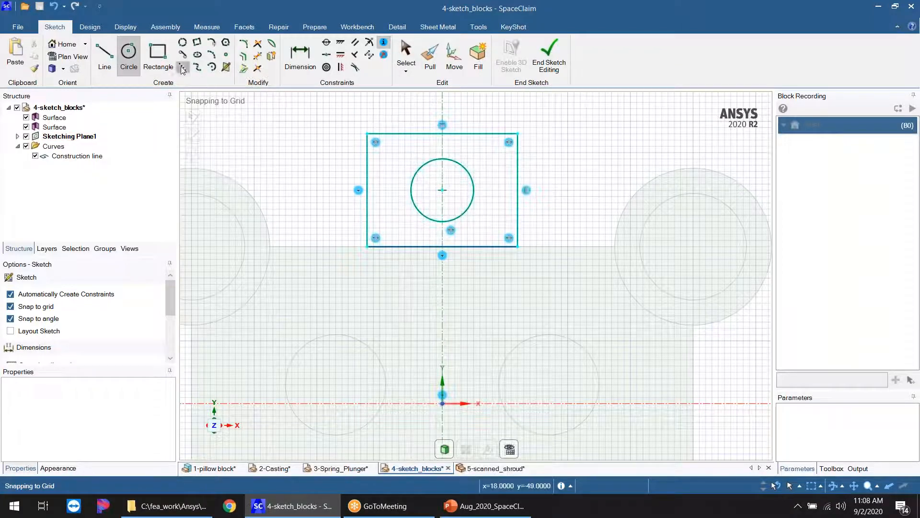
Step: Draw construction lines from the circle's centre to the midpoints of the rectangle's left and top edges
key(l)
click(367, 190)
click(442, 190)
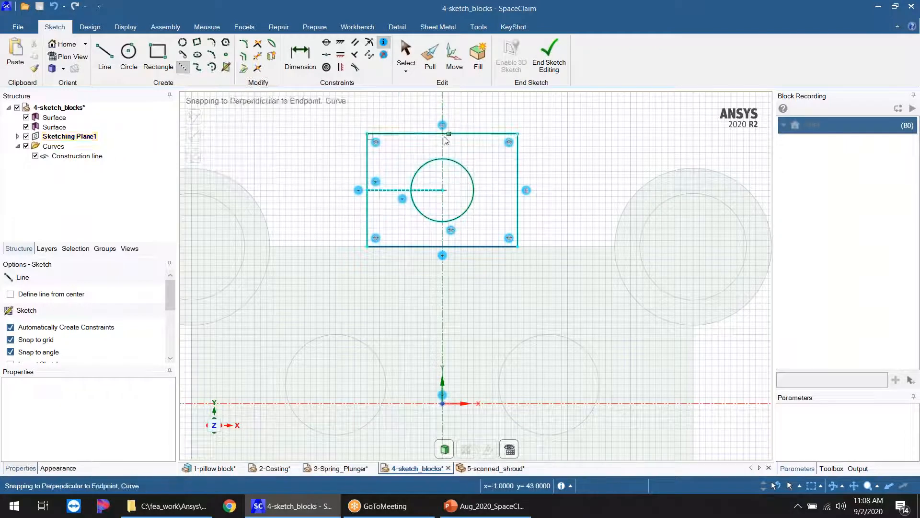
click(442, 134)
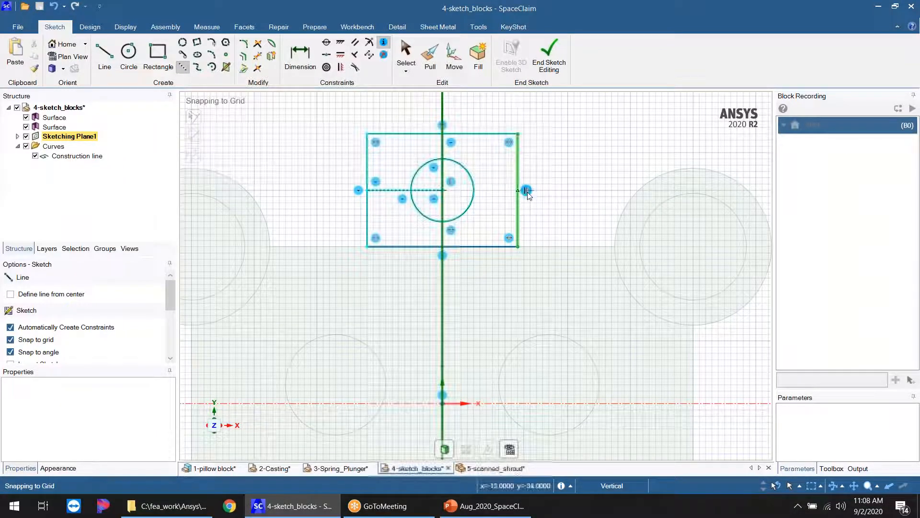
key(Escape)
scroll(447, 314, down, 2)
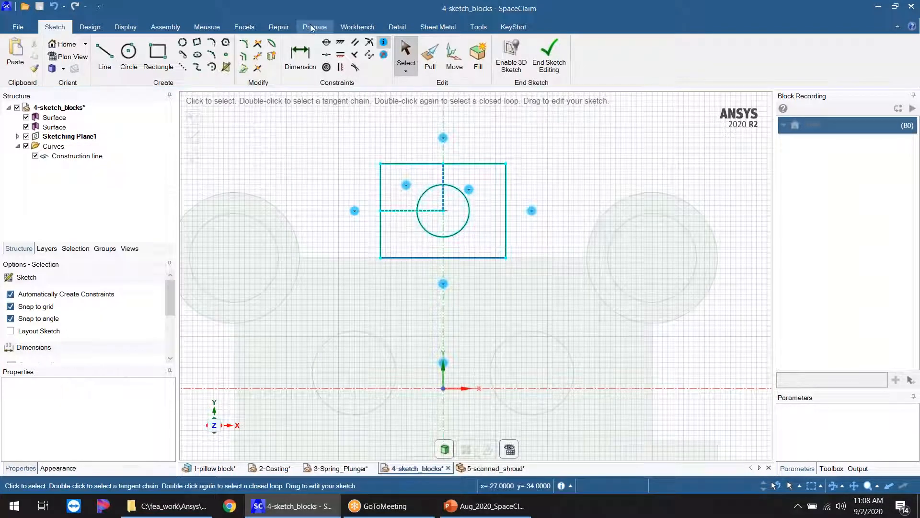
Step: Dimension the circle's diameter and the rectangle's height and width, and finish the sketch
click(287, 47)
click(470, 211)
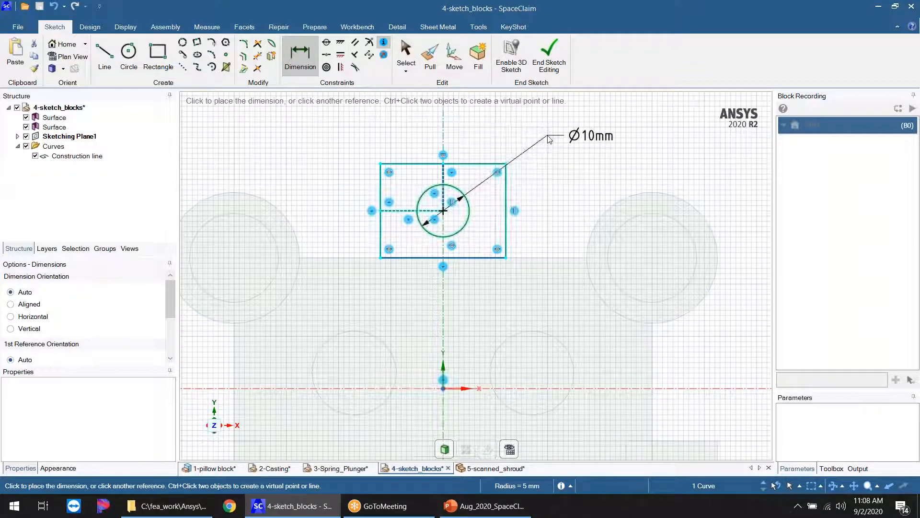
click(592, 136)
click(381, 185)
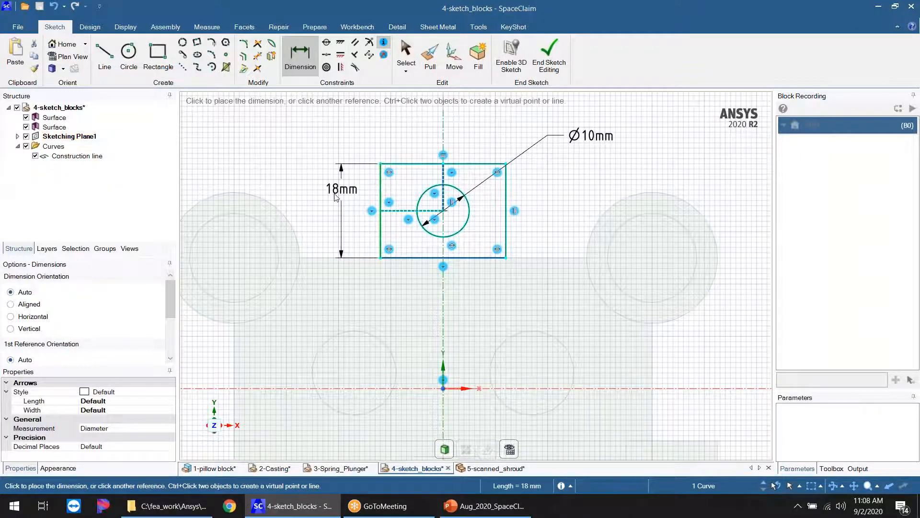
click(330, 194)
click(417, 164)
click(429, 127)
scroll(522, 352, down, 1)
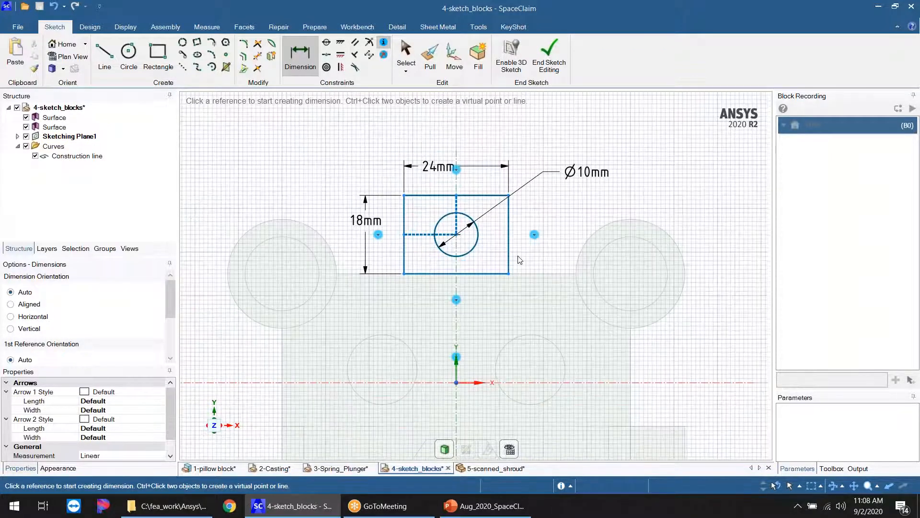
scroll(519, 258, up, 1)
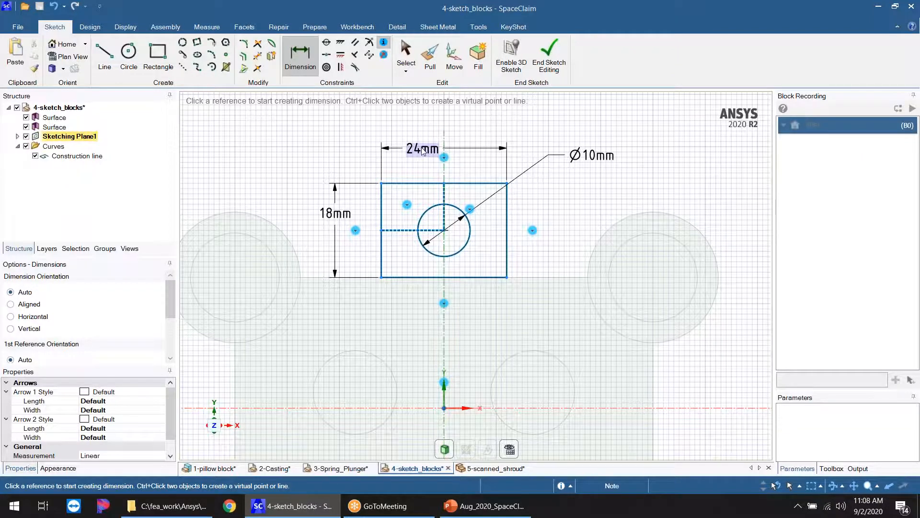
click(556, 56)
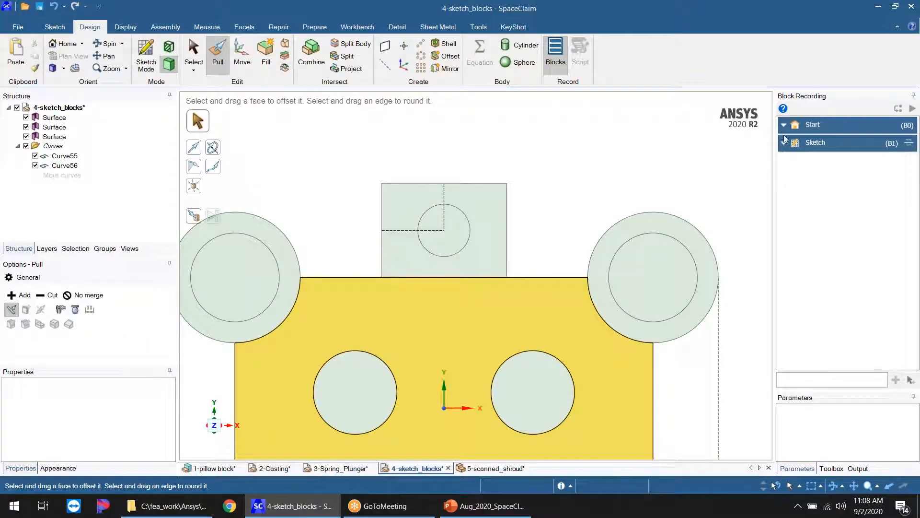
Step: Expand the recorded Sketch block to show its dimensions
click(454, 230)
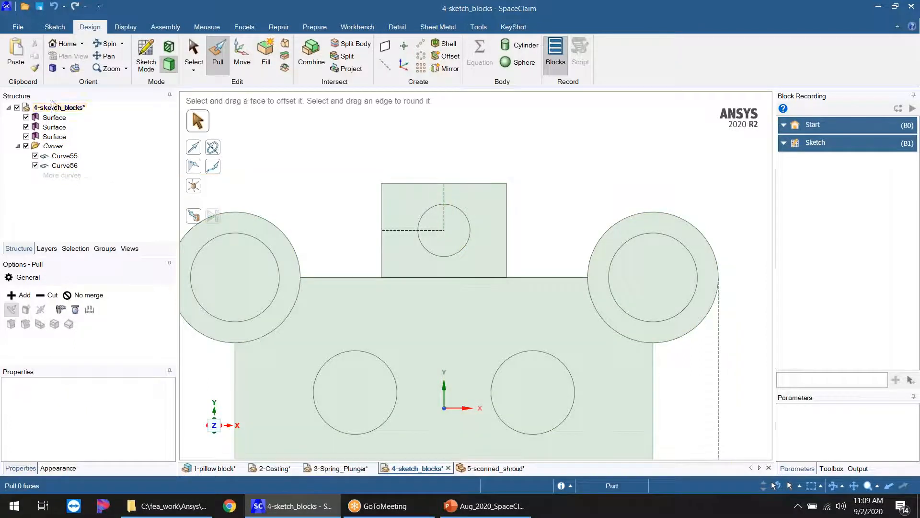
click(54, 118)
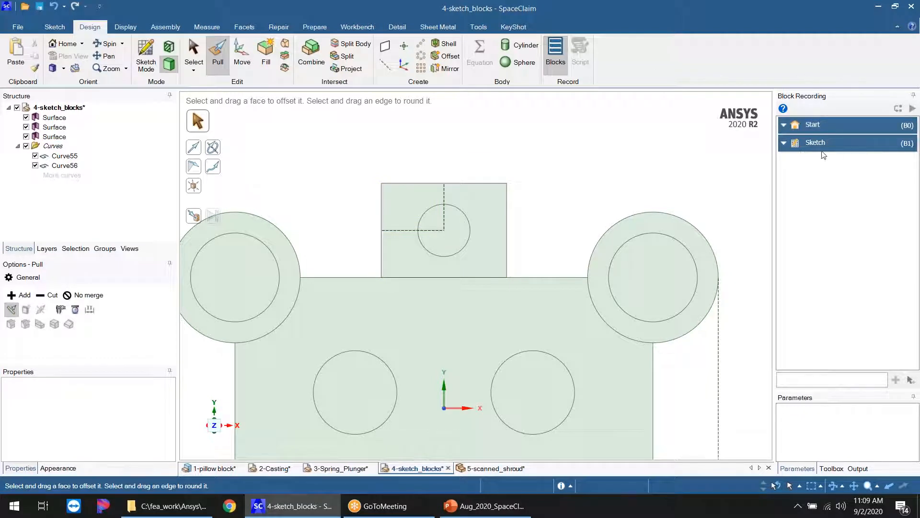
click(784, 143)
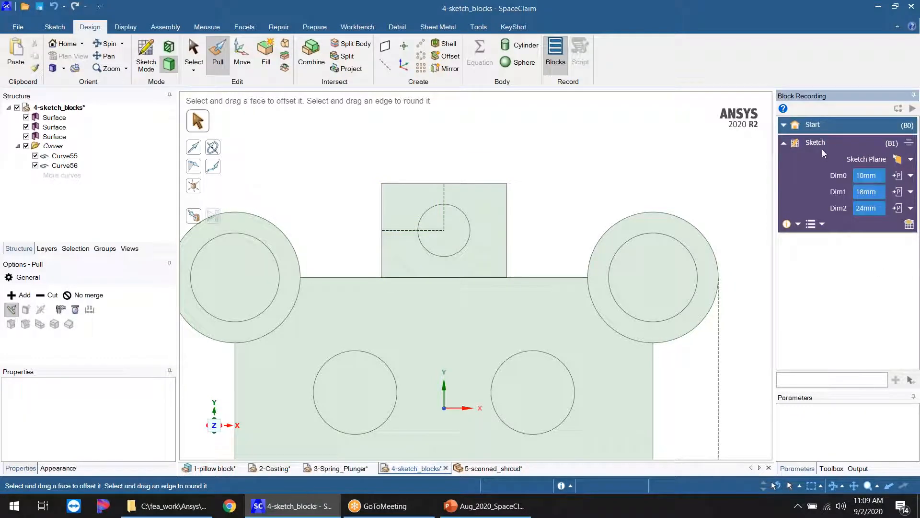
Step: Reopen the recorded sketch from its block to review the geometry and dimensions, ending sketch editing each time
click(909, 225)
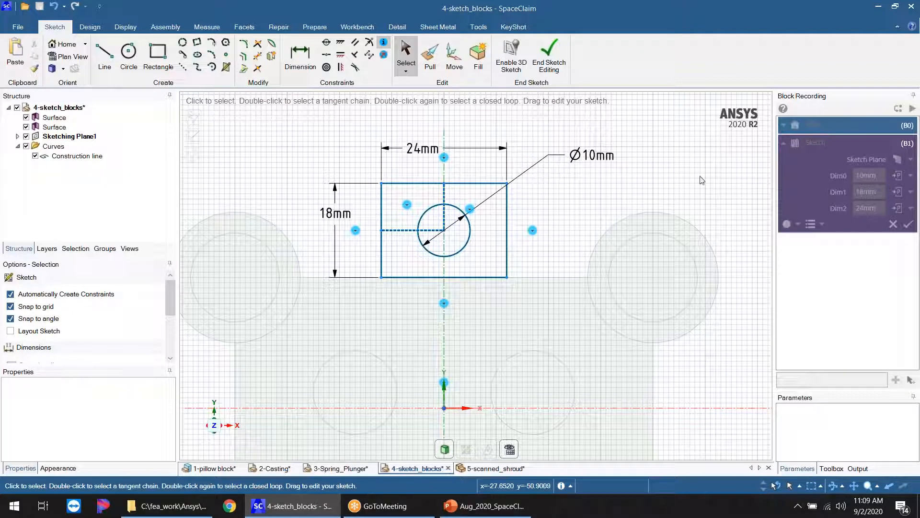
click(551, 58)
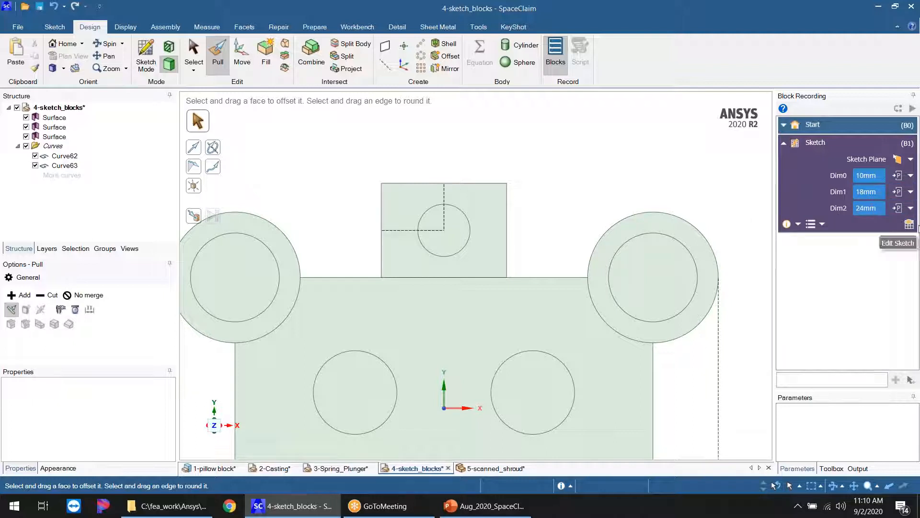
click(914, 228)
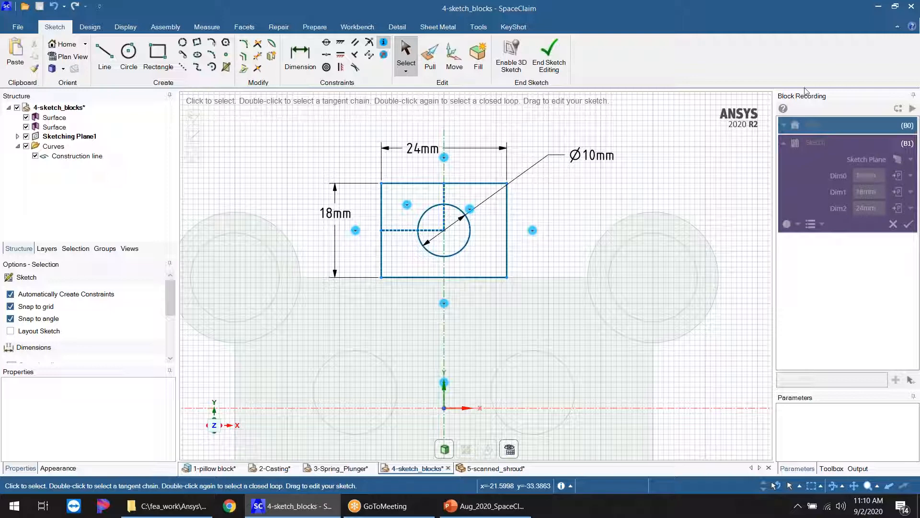
click(548, 59)
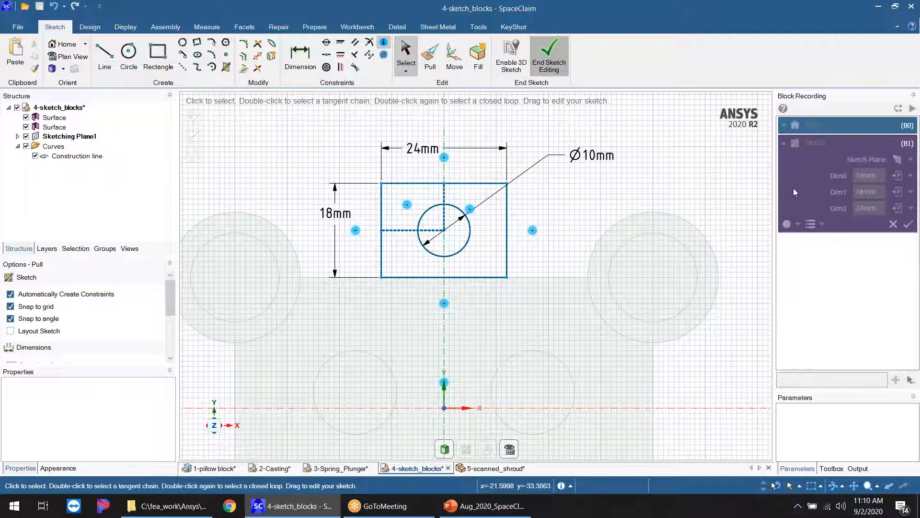
Step: Create a parameter from the Sketch block's Dim2, assign the same parameter to Dim1 and replay the block recording
click(897, 209)
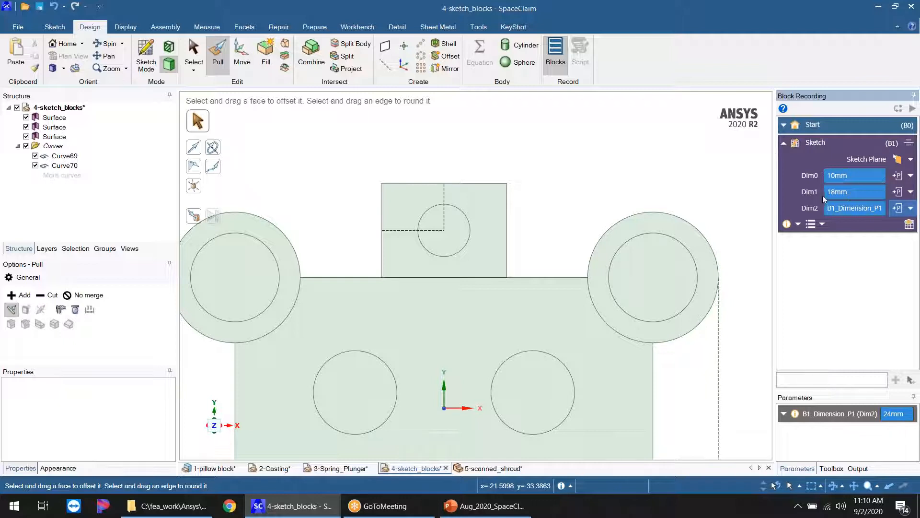
click(910, 192)
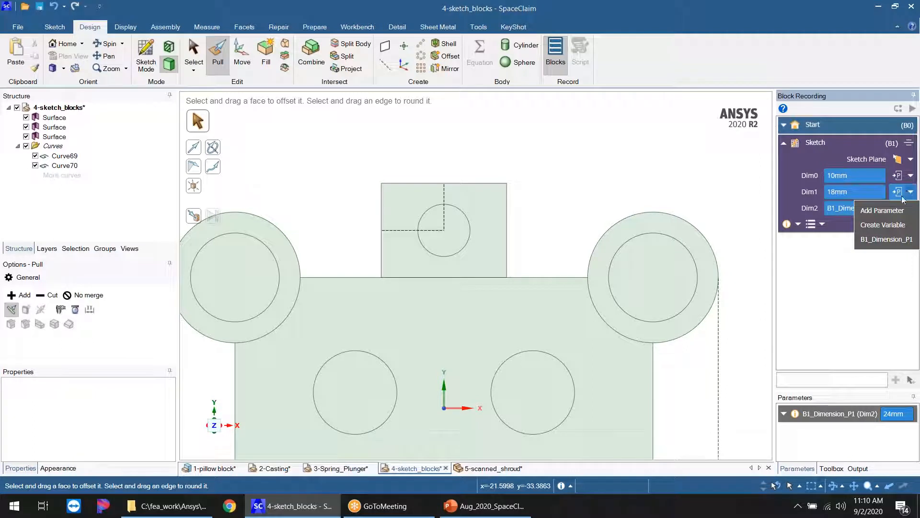
click(887, 240)
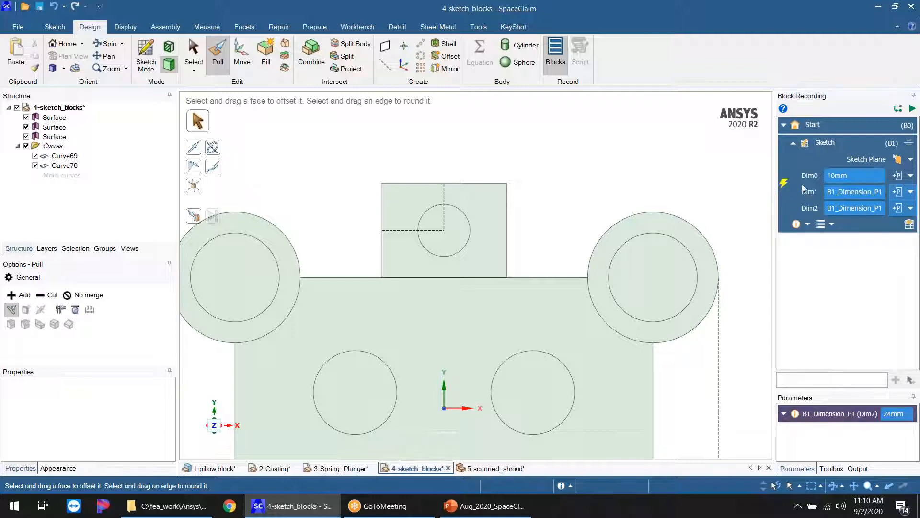
click(912, 108)
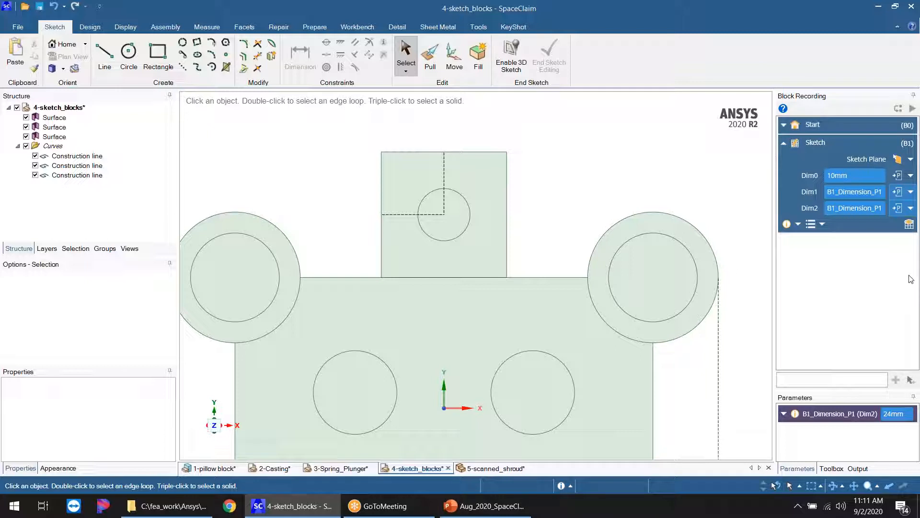
Step: Open the block's sketch to check the rectangle's height and width dimensions, and end sketch editing
click(910, 226)
scroll(418, 306, down, 2)
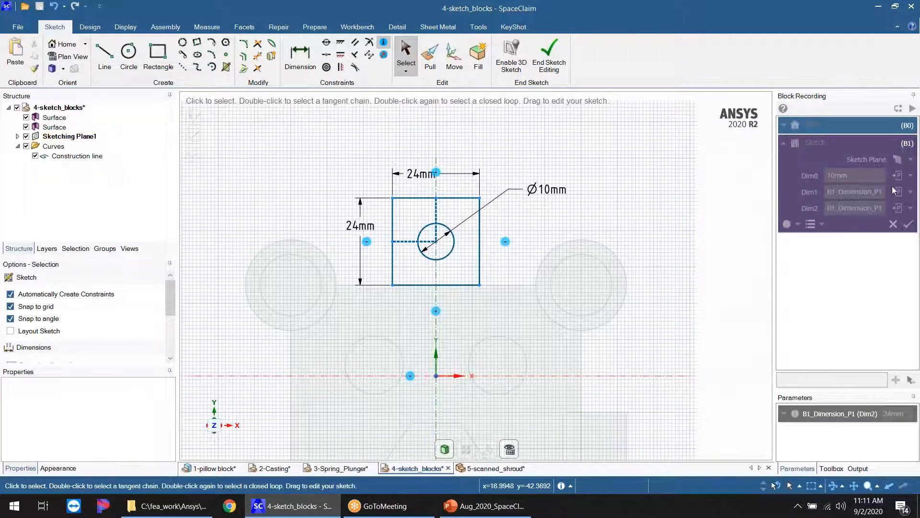
click(551, 58)
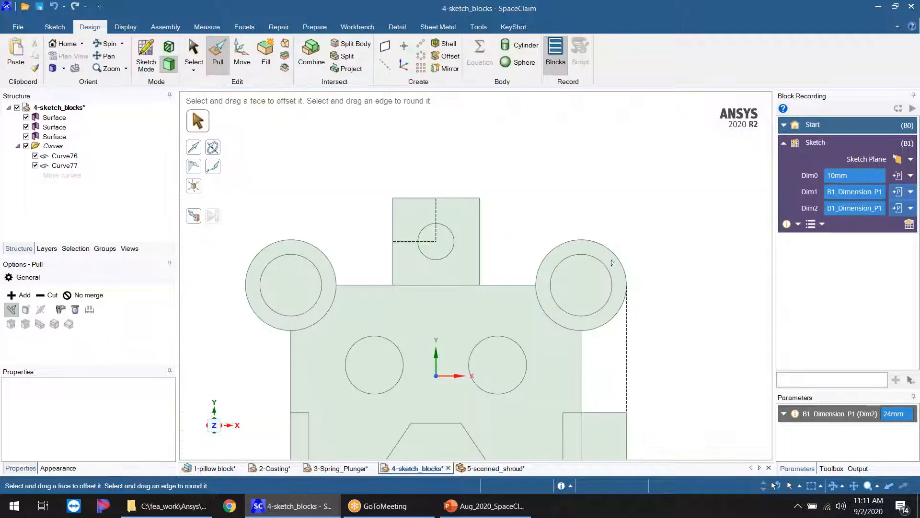
Step: Set the shared rectangle dimension parameter to 18 mm and replay the block recording
click(894, 414)
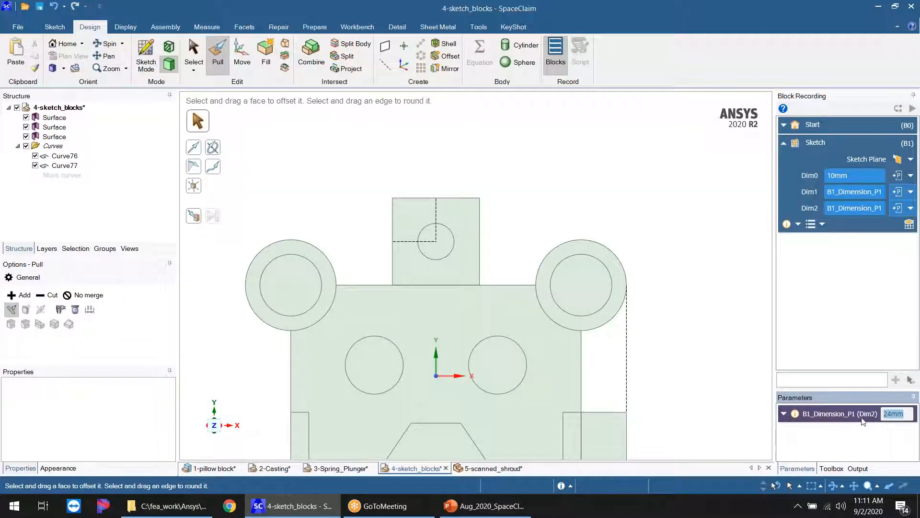
text(1)
key(Return)
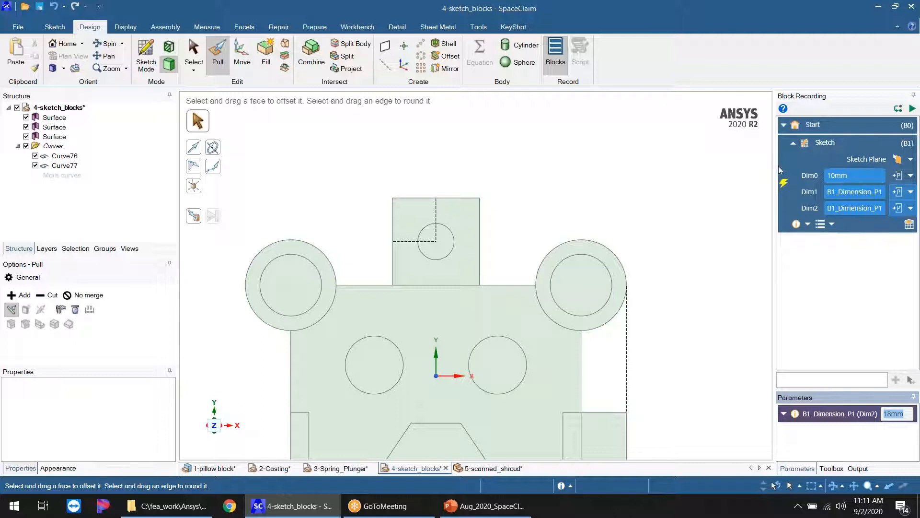
click(912, 108)
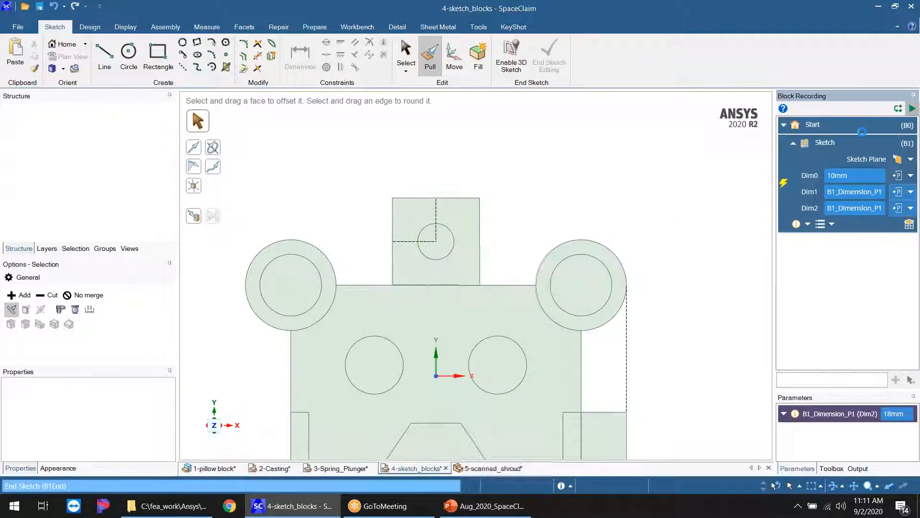
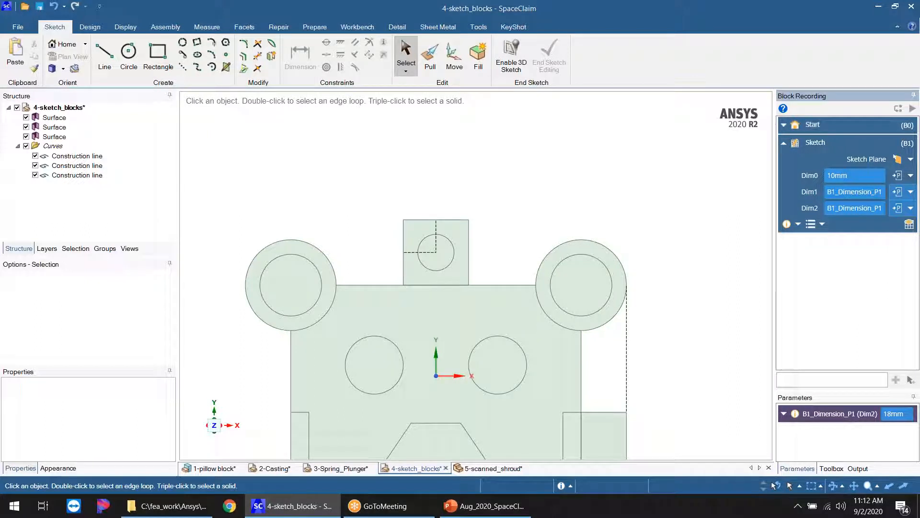
Step: Switch to the 5-scanned_shroud document and examine the faceted shroud from several angles and up close
click(491, 469)
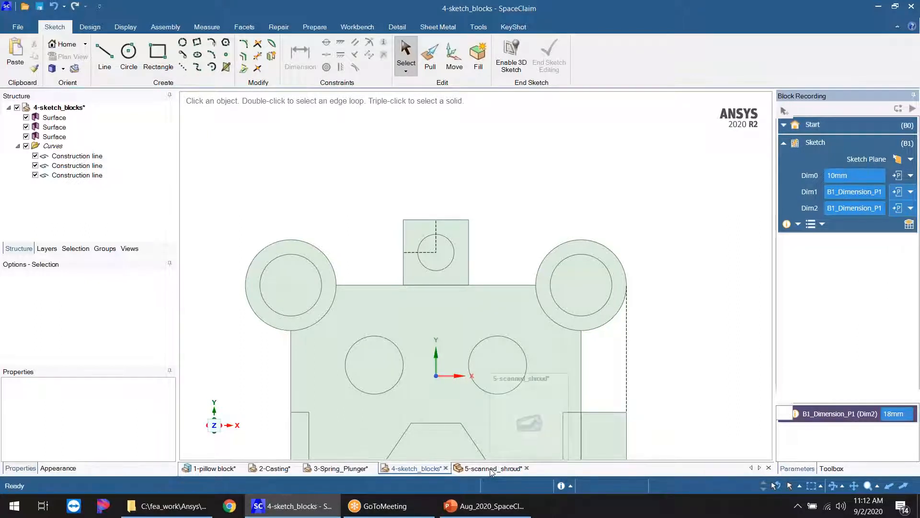
scroll(606, 315, up, 2)
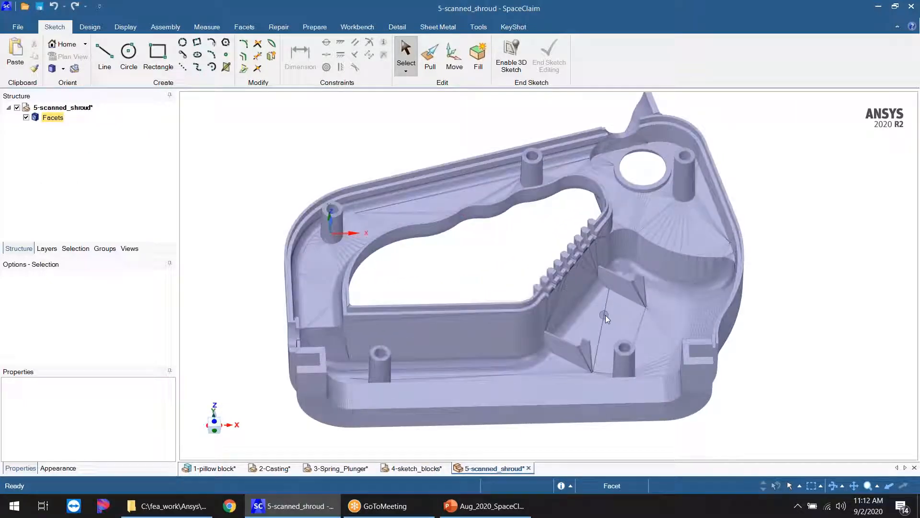
middle_drag(511, 334, 355, 292)
middle_drag(751, 327, 772, 299)
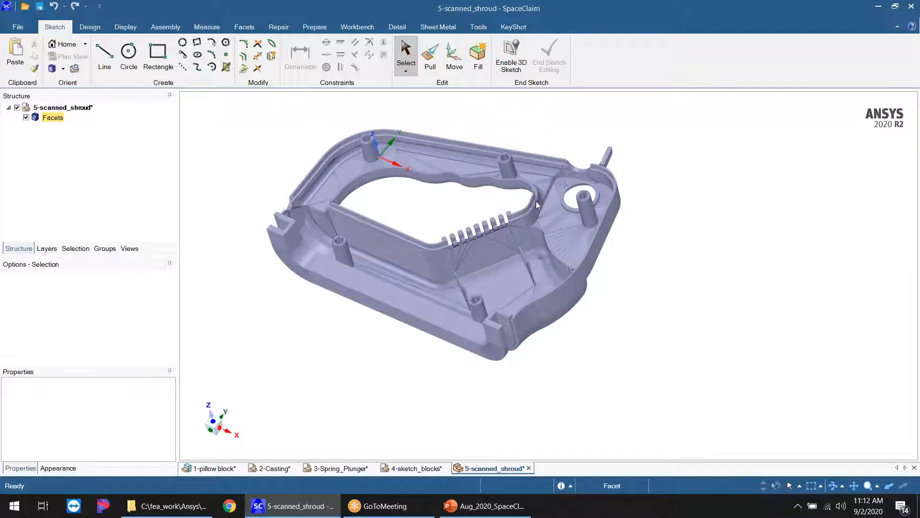
scroll(360, 167, up, 3)
scroll(592, 302, down, 2)
mouse_move(634, 334)
middle_down()
mouse_move(684, 310)
mouse_move(667, 342)
mouse_move(668, 302)
mouse_move(647, 335)
middle_up()
middle_drag(508, 284, 508, 302)
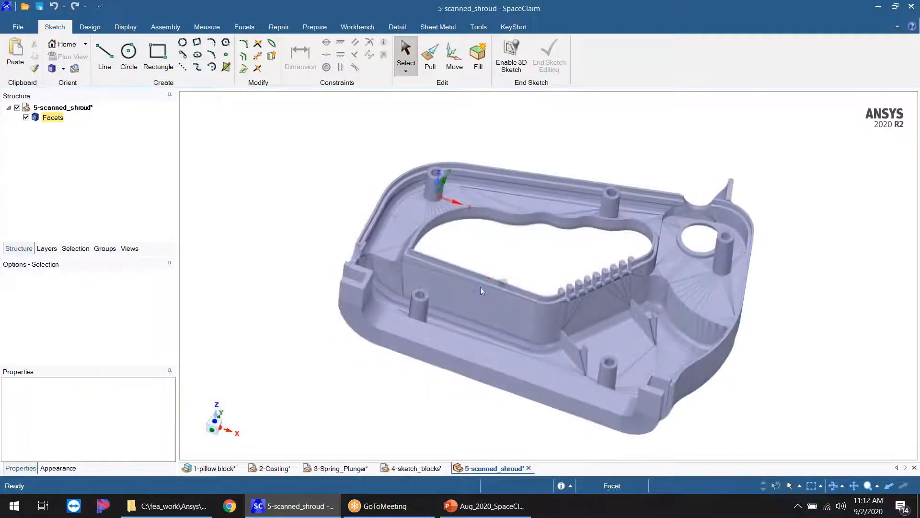
scroll(548, 311, up, 5)
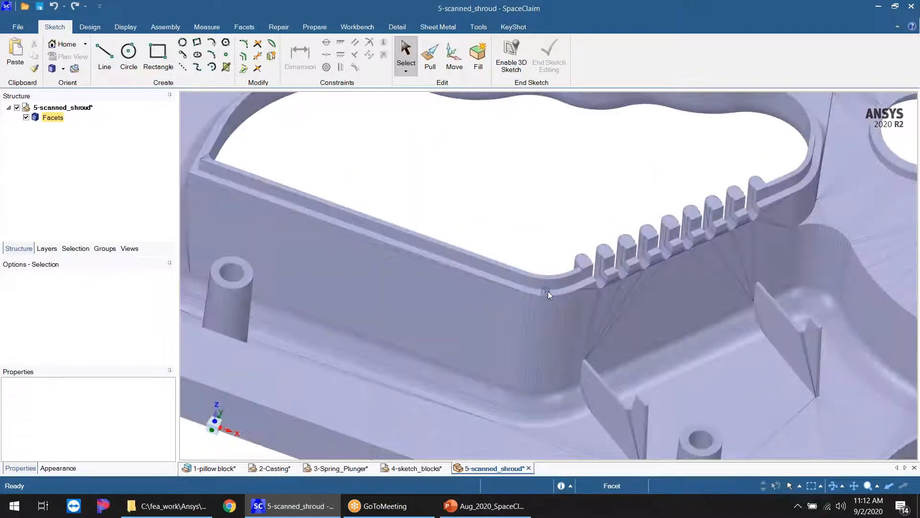
scroll(507, 281, down, 5)
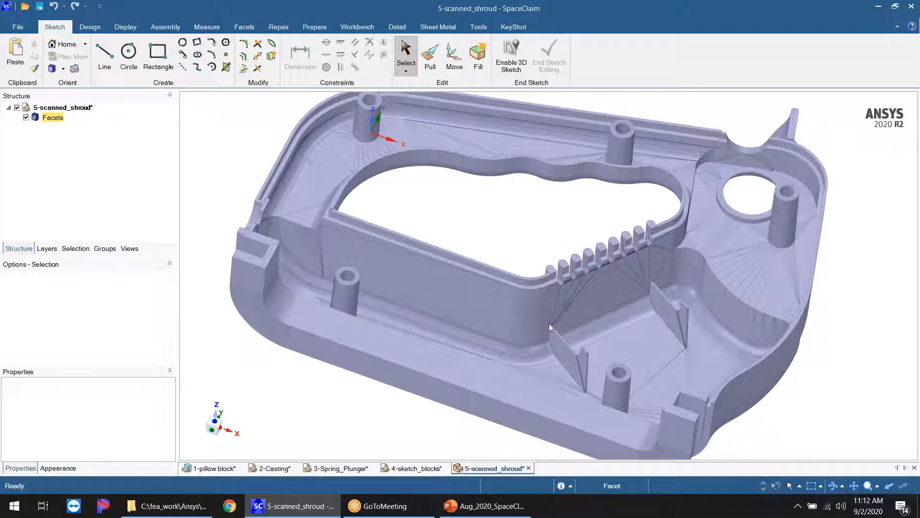
Step: Examine the individual facets around the row of slotted ribs beside the shroud's handle opening
click(42, 119)
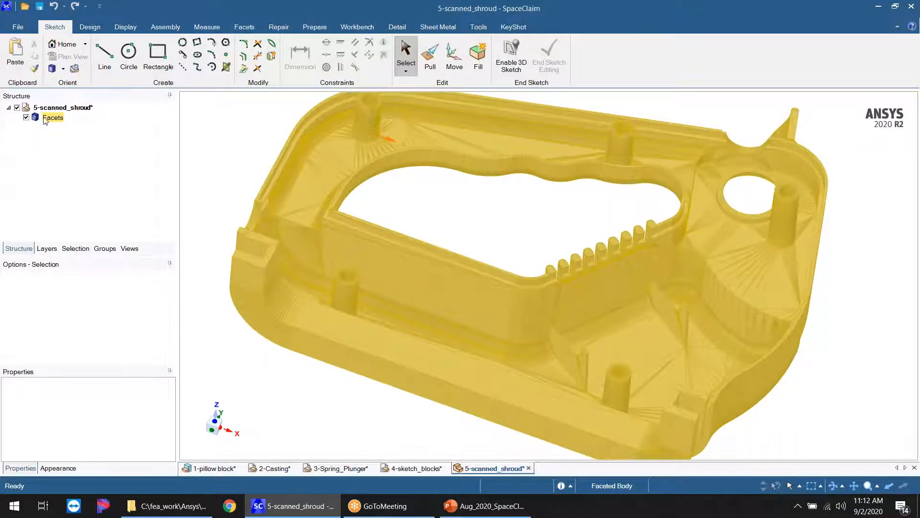
scroll(620, 272, up, 10)
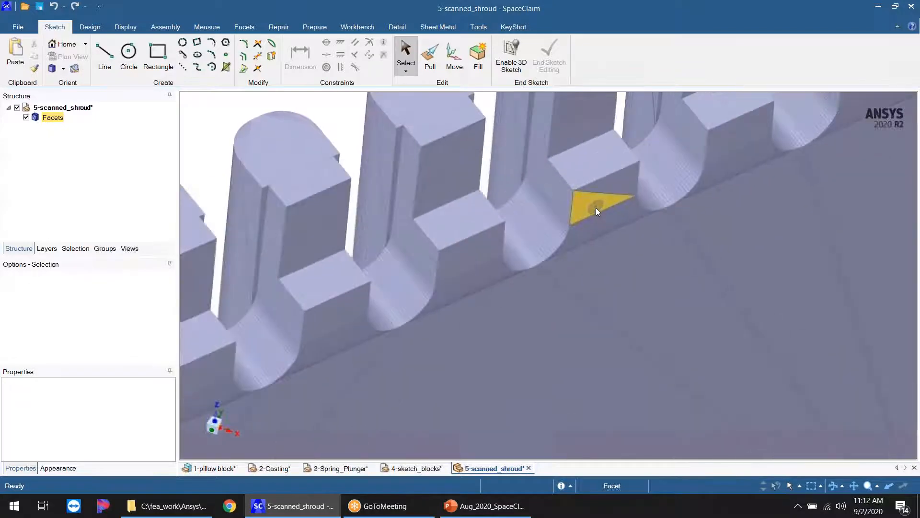
scroll(597, 206, up, 10)
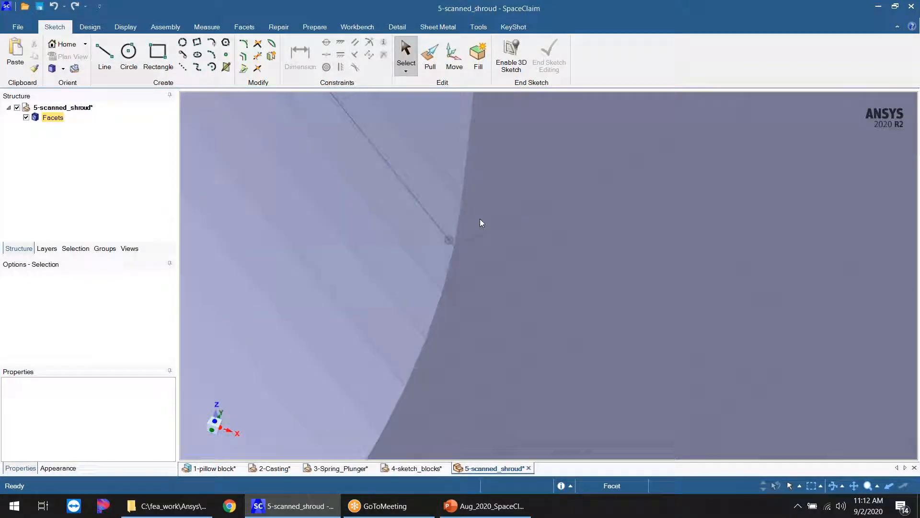
scroll(479, 219, up, 5)
scroll(458, 287, down, 9)
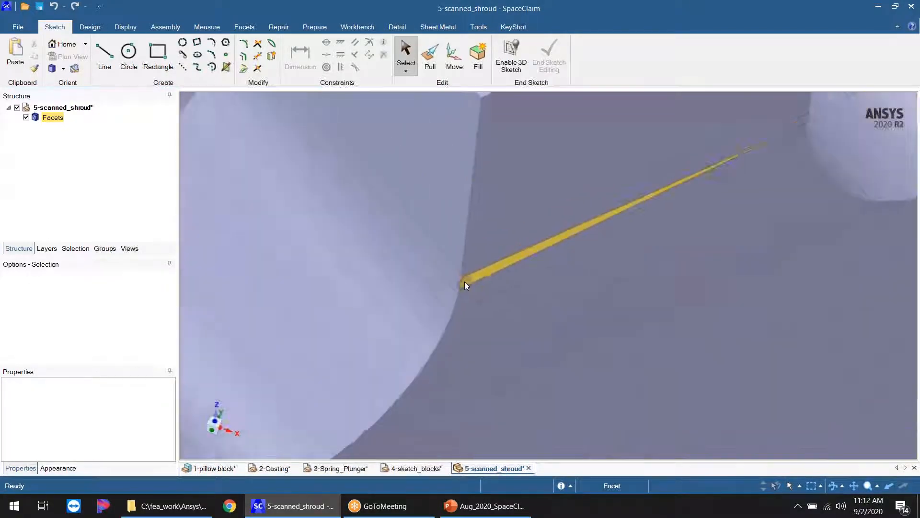
scroll(467, 281, down, 3)
scroll(397, 237, up, 6)
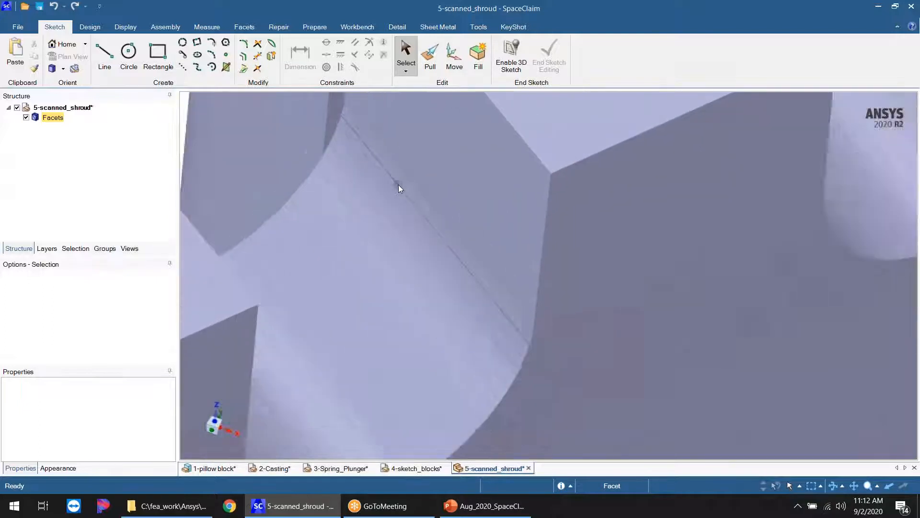
scroll(406, 223, down, 4)
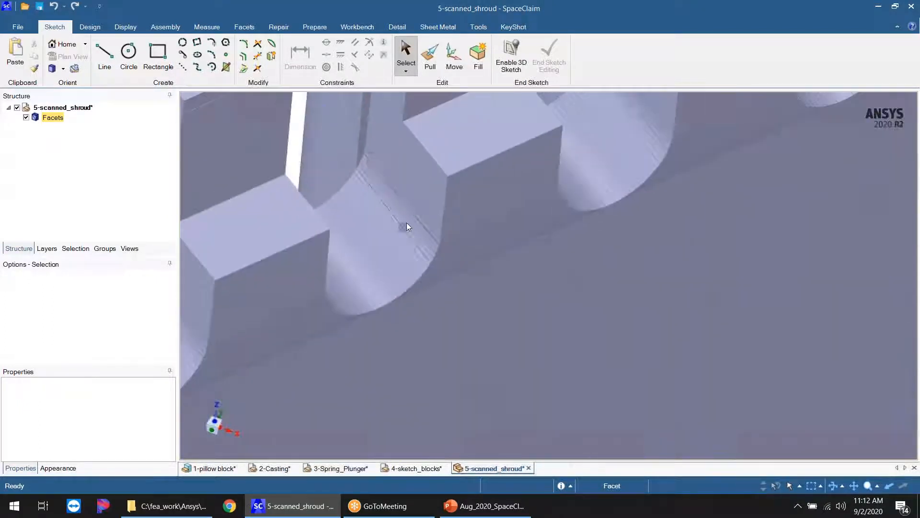
scroll(478, 261, down, 10)
middle_drag(484, 263, 611, 274)
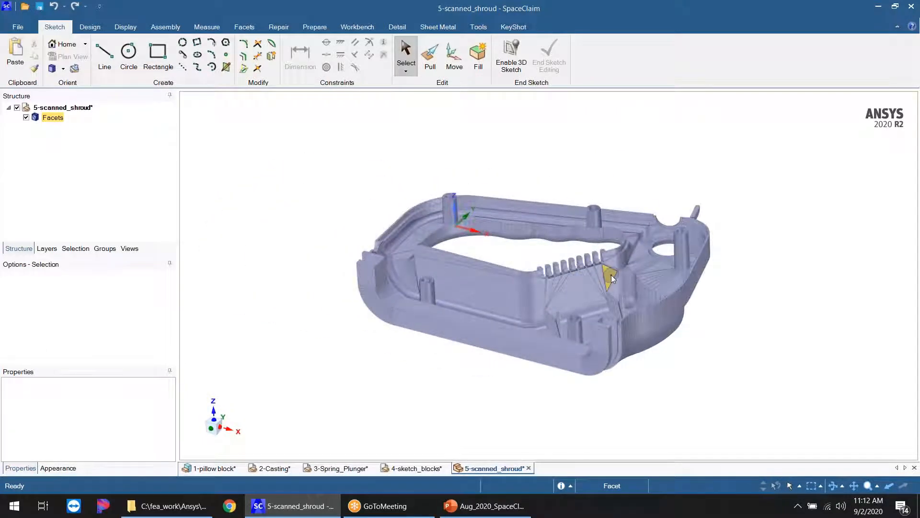
Step: Look over the facet editing and design tools, and examine the faceted shroud around its handle opening and round hole
middle_drag(626, 305, 638, 302)
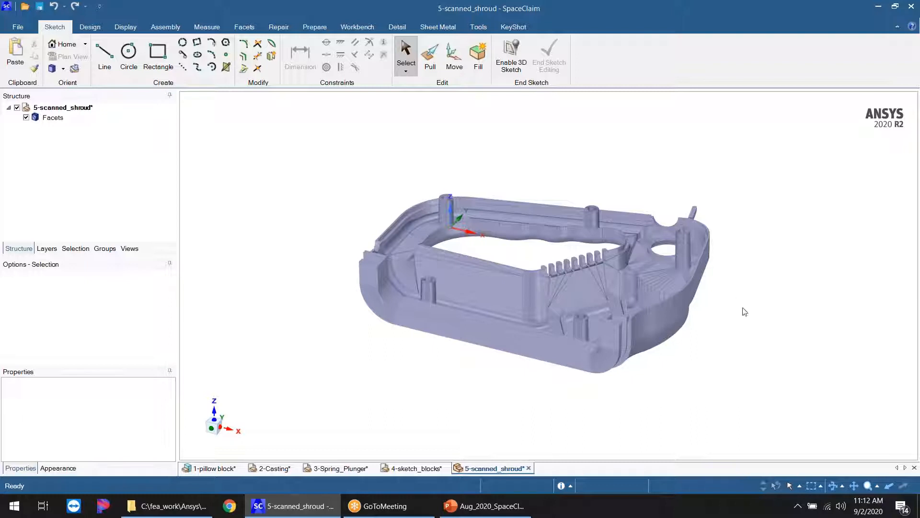
click(244, 27)
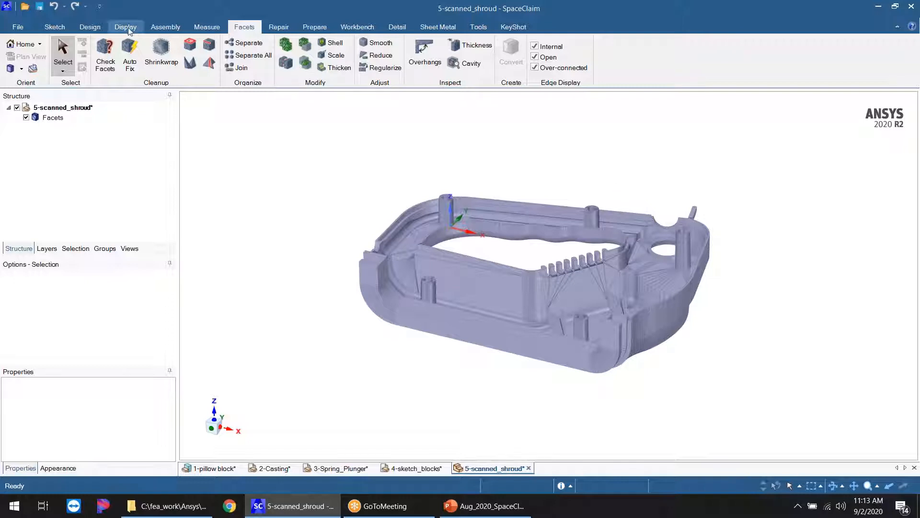
click(92, 29)
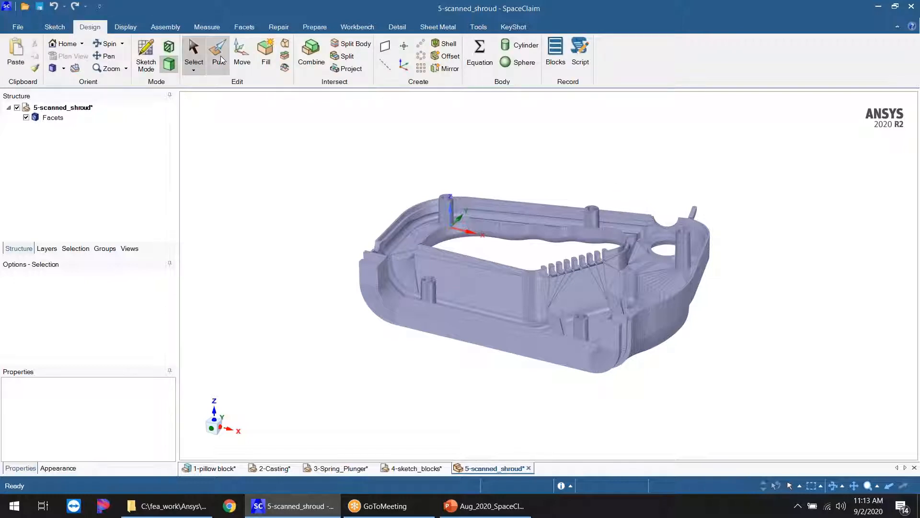
click(247, 28)
middle_drag(484, 320, 513, 349)
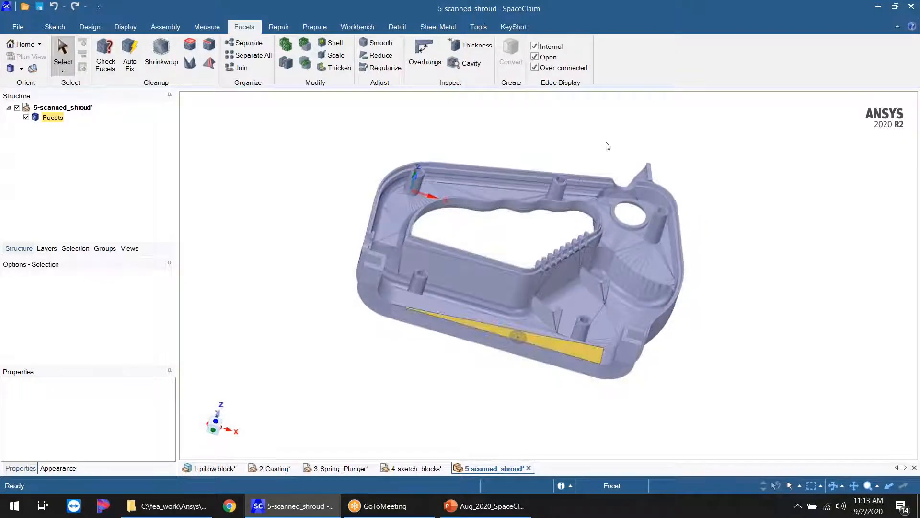
middle_drag(601, 173, 571, 119)
middle_drag(522, 299, 435, 151)
scroll(659, 227, up, 10)
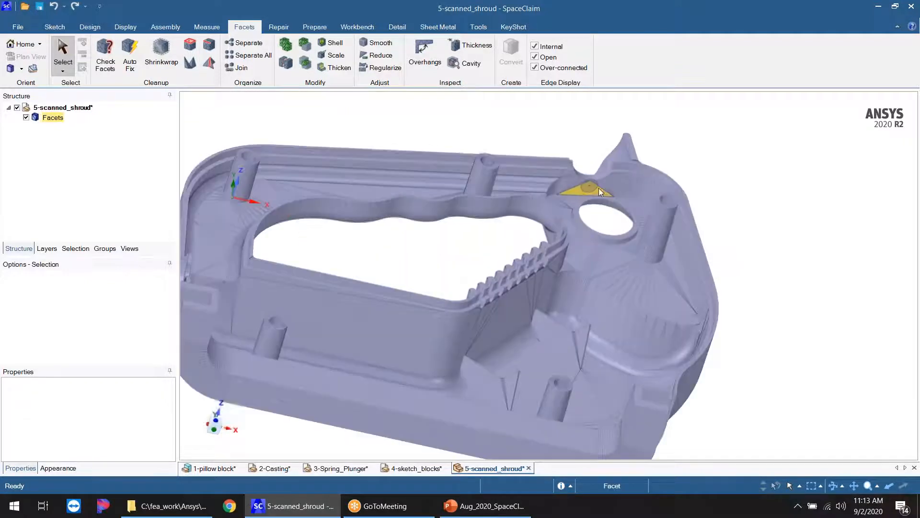
Step: Select all the ring-shaped top facets of the boss beside the round hole
middle_drag(666, 198, 673, 198)
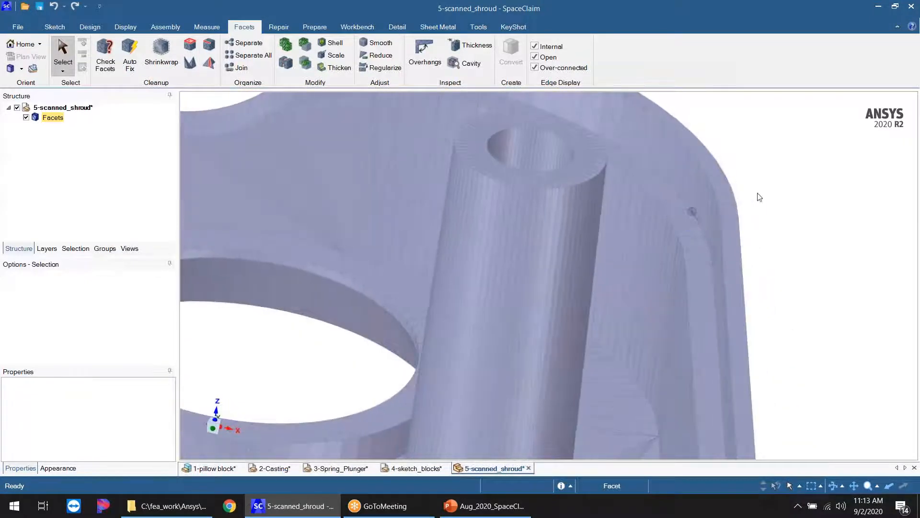
scroll(758, 196, down, 3)
scroll(570, 244, down, 3)
scroll(639, 228, up, 4)
scroll(595, 227, up, 3)
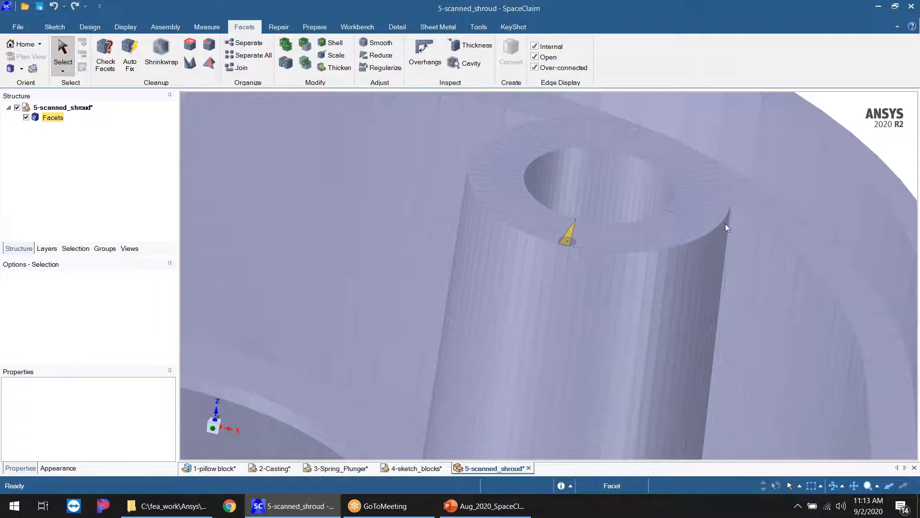
scroll(672, 241, up, 3)
click(686, 248)
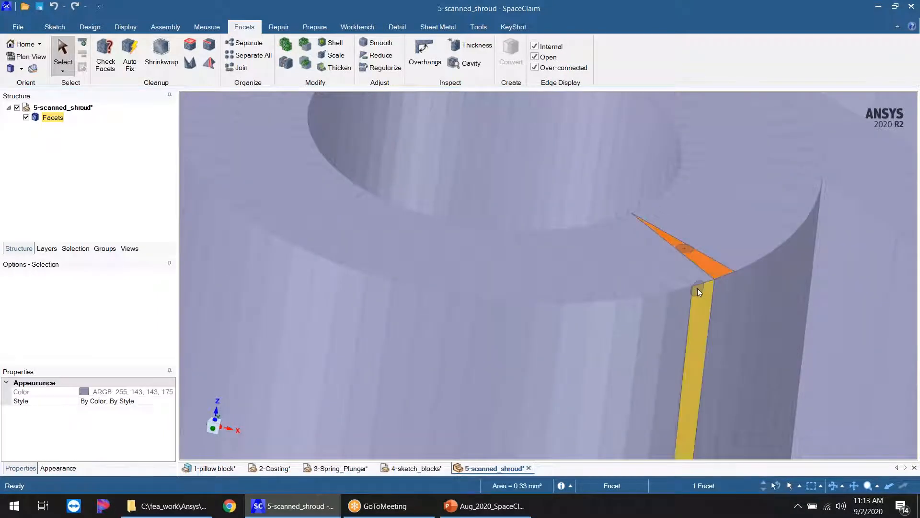
scroll(698, 288, down, 3)
scroll(697, 289, up, 2)
scroll(697, 288, up, 2)
double_click(717, 262)
scroll(593, 239, down, 4)
scroll(593, 239, down, 2)
scroll(594, 228, up, 1)
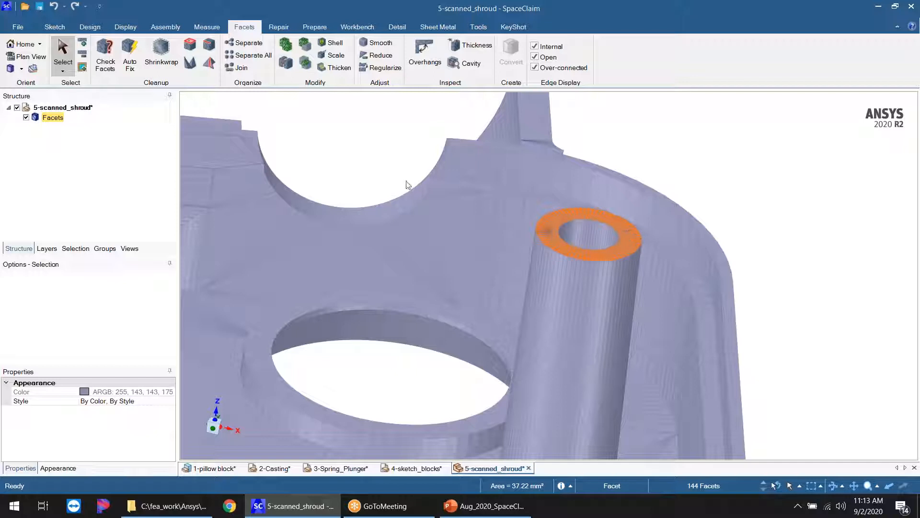
Step: Change the boss's height by pulling its selected top facets 1 mm
click(90, 27)
click(217, 57)
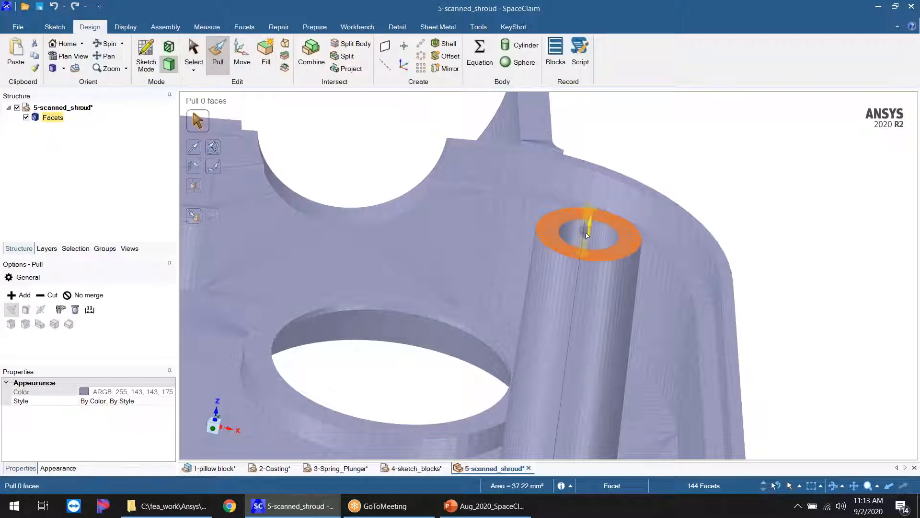
click(584, 238)
drag(581, 264, 589, 244)
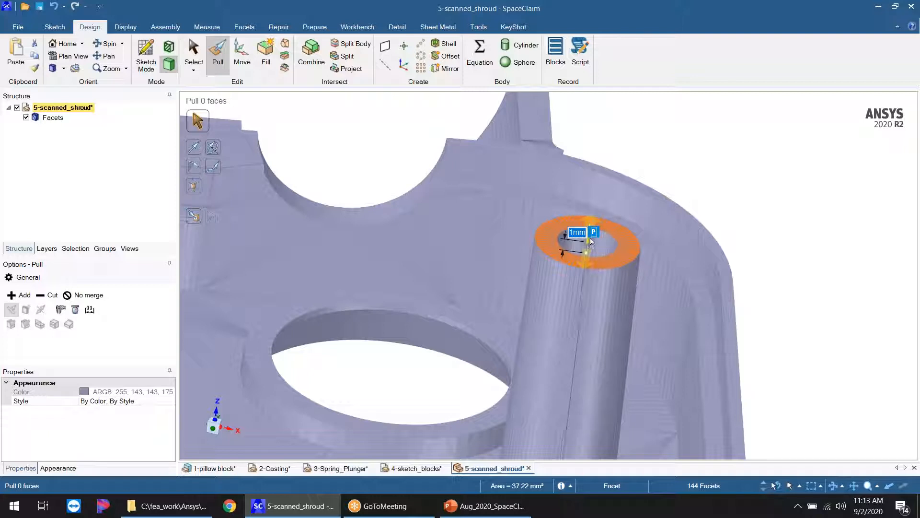
Step: Make the 1 mm pull distance a driving dimension group named boss_height, and clear the facet selection
click(594, 233)
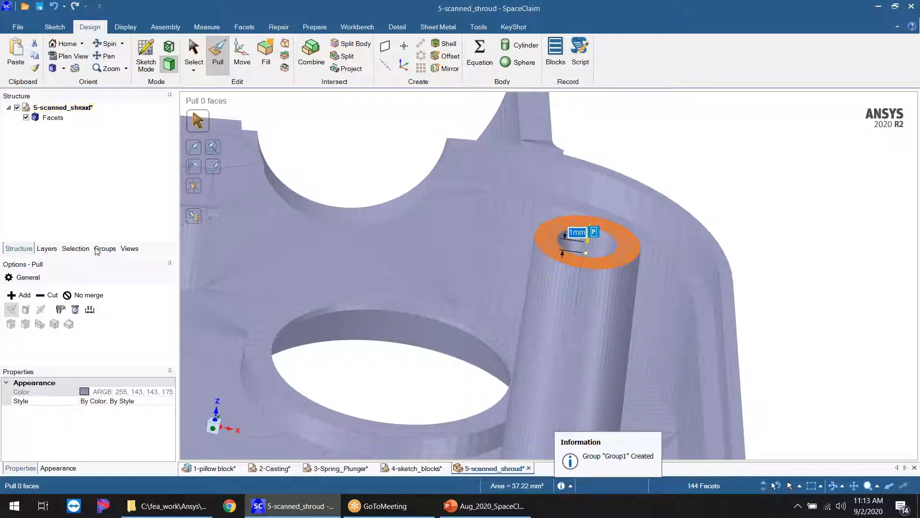
click(98, 249)
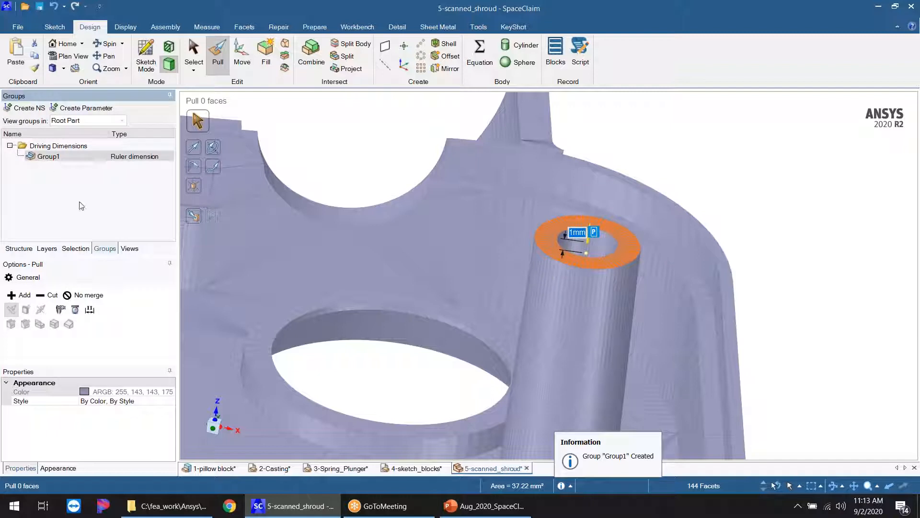
right_click(49, 157)
click(72, 208)
text(bo)
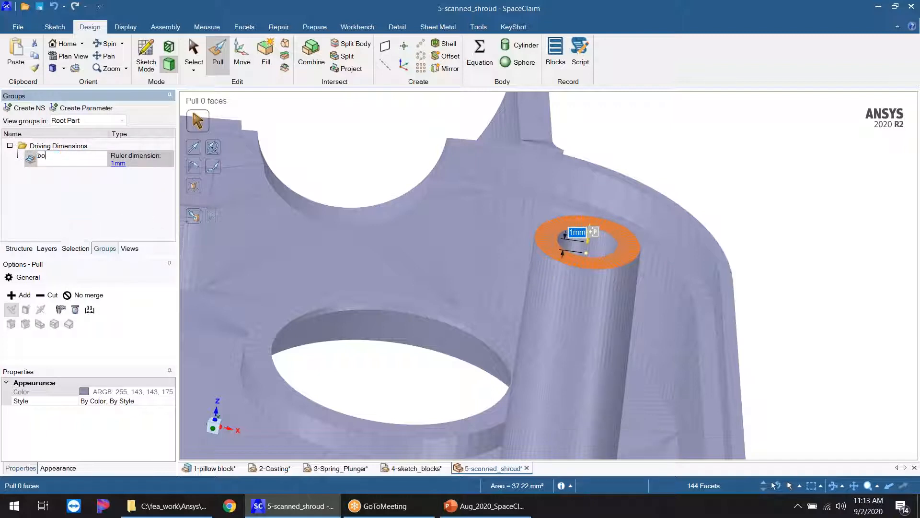
text(ss_height)
key(Return)
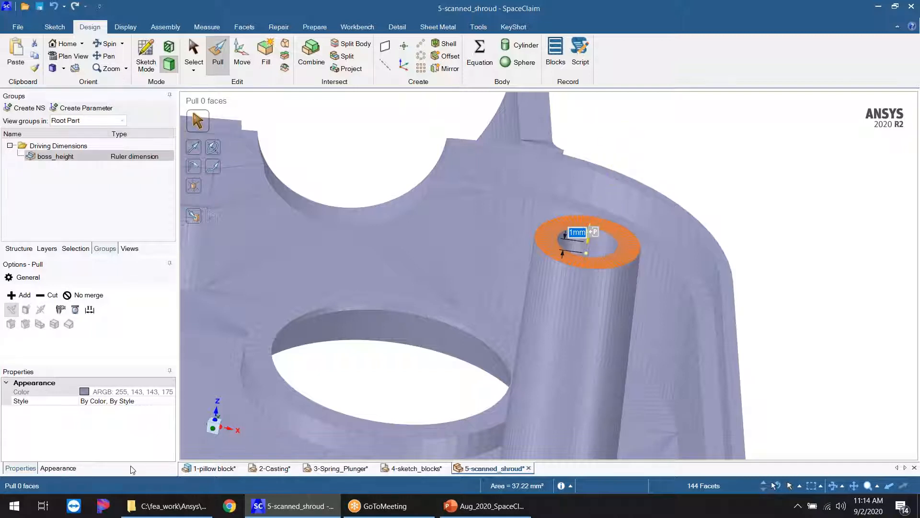
click(25, 250)
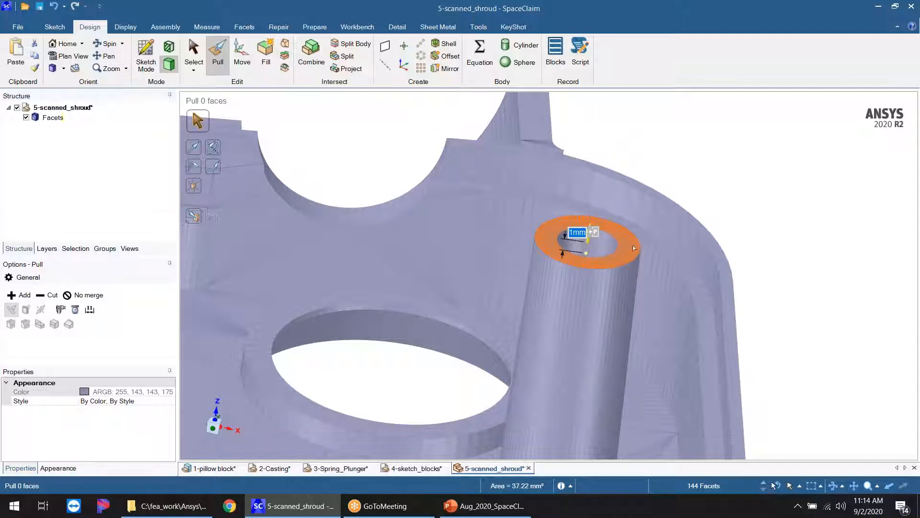
scroll(639, 247, down, 3)
click(643, 186)
key(s)
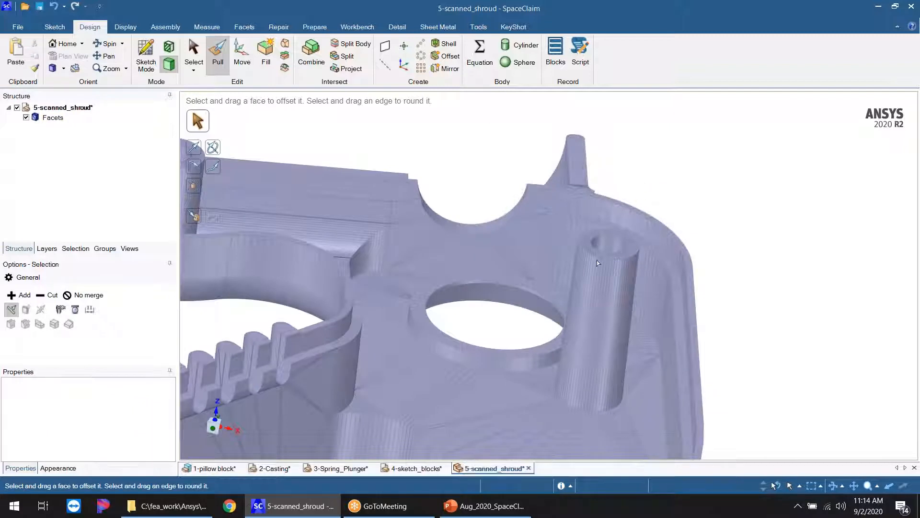
Step: Select the inner wall facets of the boss's hole and resize the hole with Pull
scroll(609, 259, up, 4)
mouse_move(616, 243)
middle_down()
mouse_move(594, 236)
mouse_move(608, 255)
middle_up()
scroll(674, 274, down, 3)
scroll(639, 278, up, 4)
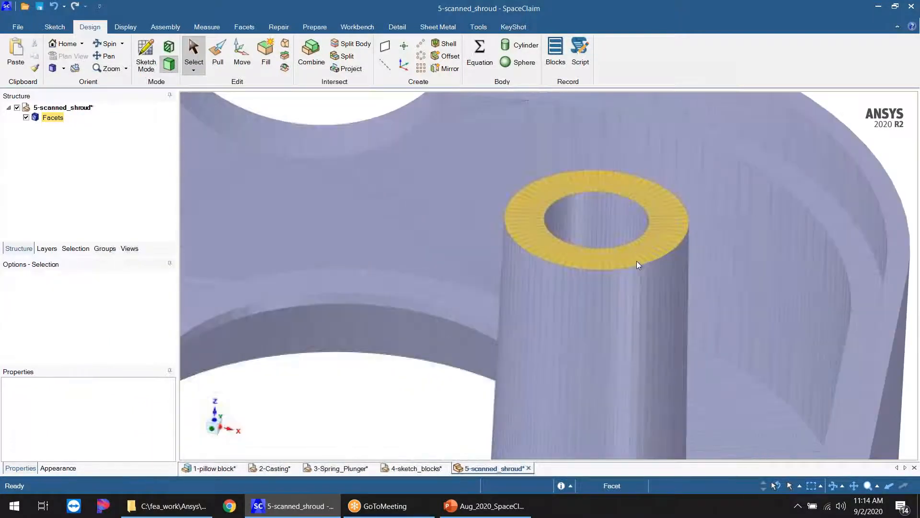
click(614, 222)
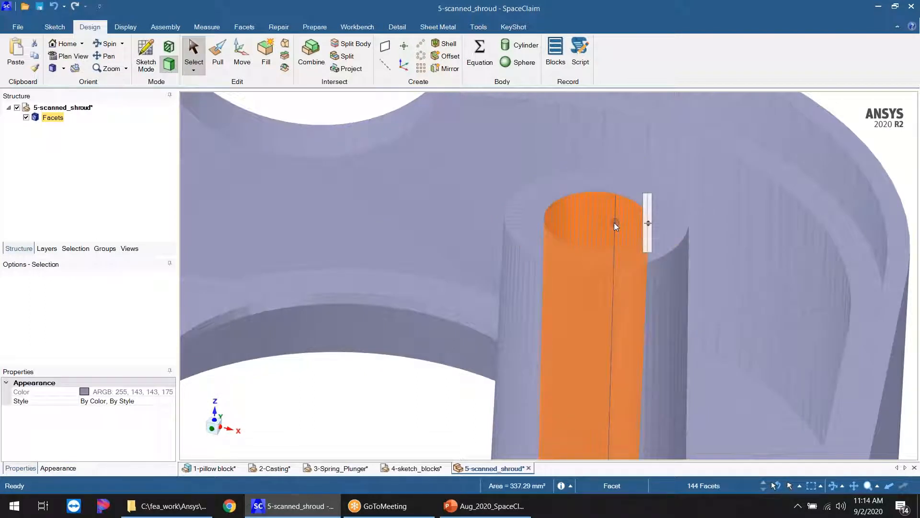
click(217, 52)
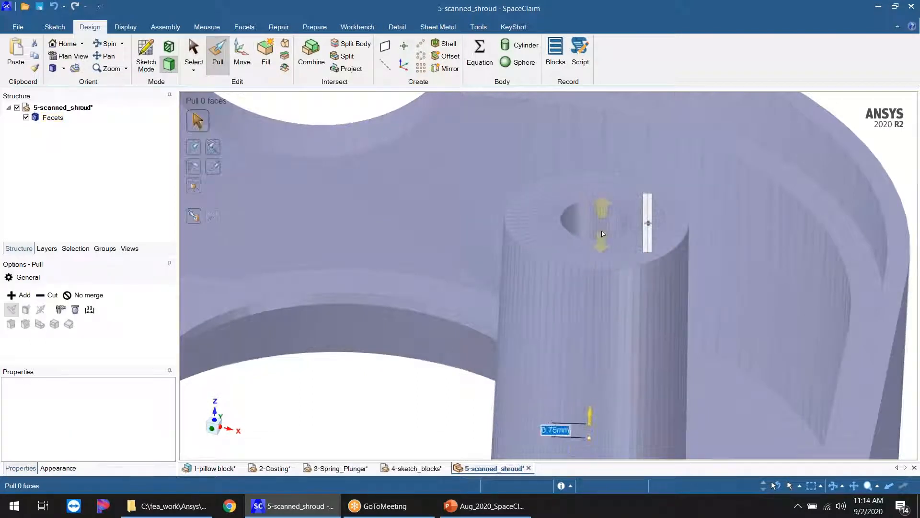
click(602, 248)
scroll(604, 237, up, 5)
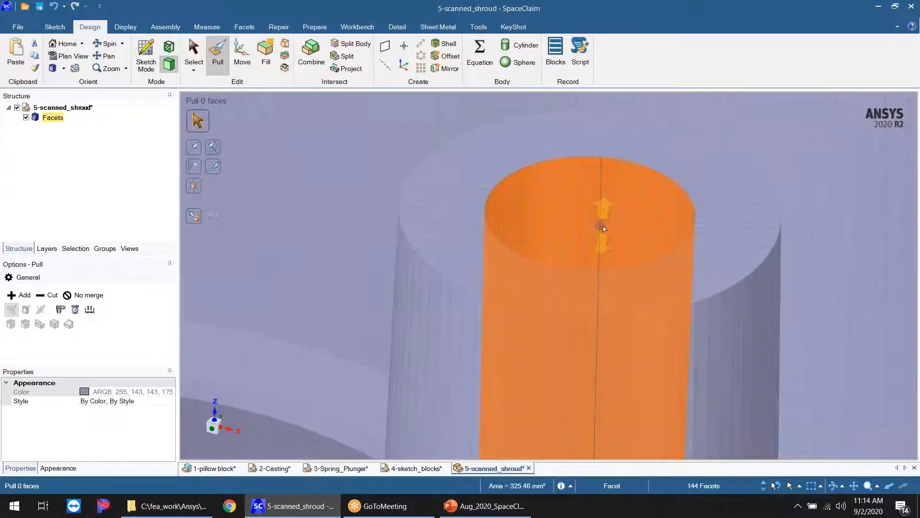
mouse_move(603, 228)
mouse_down()
mouse_move(598, 292)
mouse_move(615, 244)
mouse_move(613, 211)
mouse_move(603, 310)
mouse_move(611, 181)
mouse_move(583, 297)
mouse_move(594, 225)
mouse_move(607, 229)
mouse_up()
scroll(606, 225, down, 10)
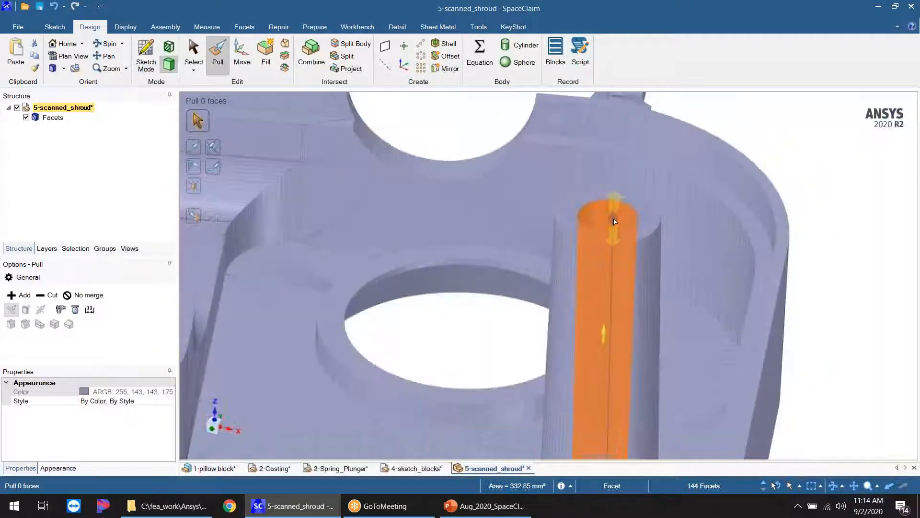
Step: Box-select the whole boss with the Move tool in a near-overhead view, and clear the selection
middle_drag(593, 346, 745, 328)
middle_drag(667, 323, 637, 312)
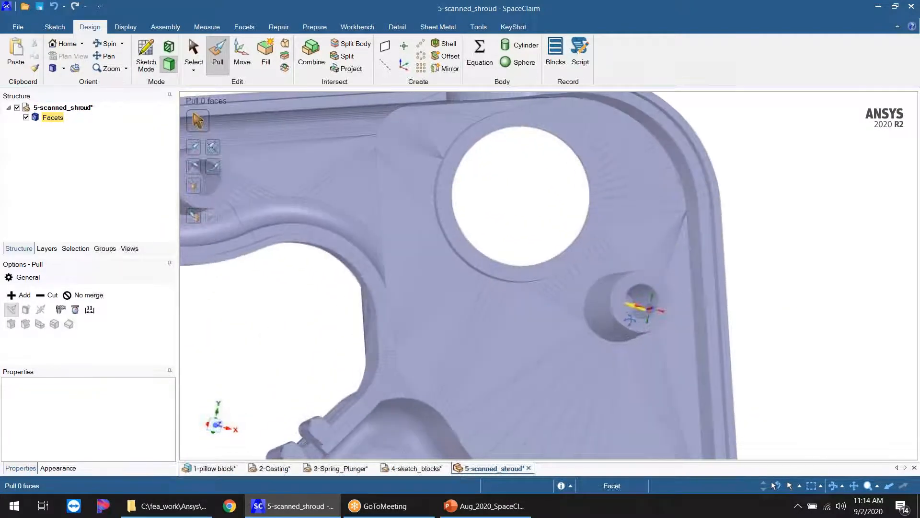
scroll(664, 330, down, 3)
scroll(688, 328, up, 3)
click(238, 61)
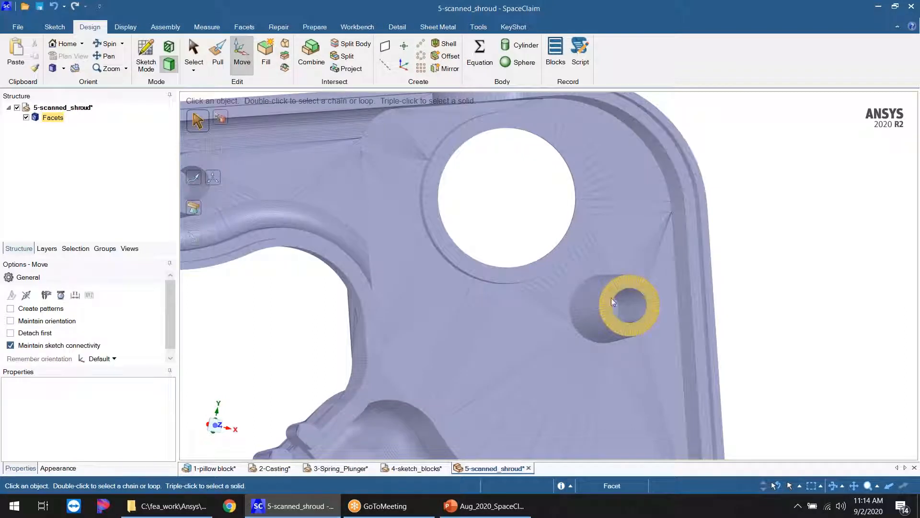
drag(566, 266, 666, 360)
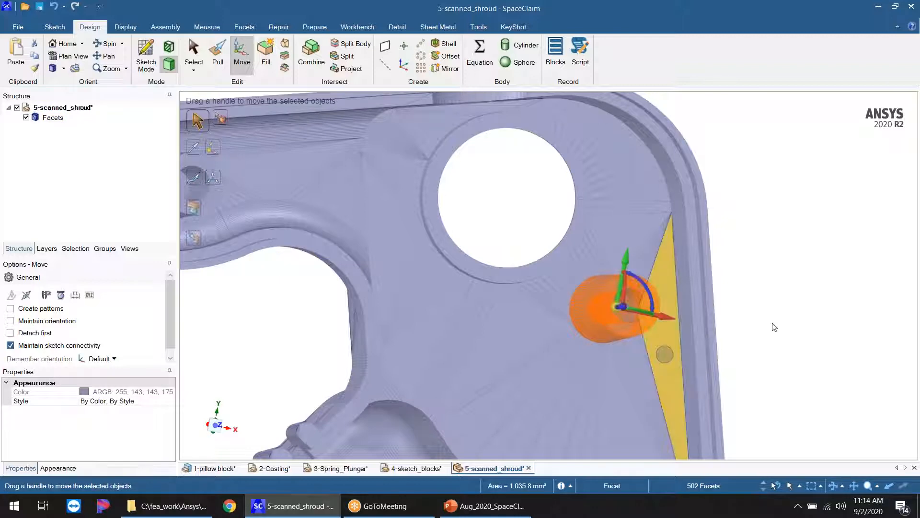
mouse_move(772, 304)
middle_down()
mouse_move(708, 304)
mouse_move(754, 312)
mouse_move(774, 283)
mouse_move(781, 234)
mouse_move(779, 294)
mouse_move(767, 268)
mouse_move(778, 264)
mouse_move(777, 274)
mouse_move(758, 270)
mouse_move(775, 269)
mouse_move(774, 280)
middle_up()
click(794, 370)
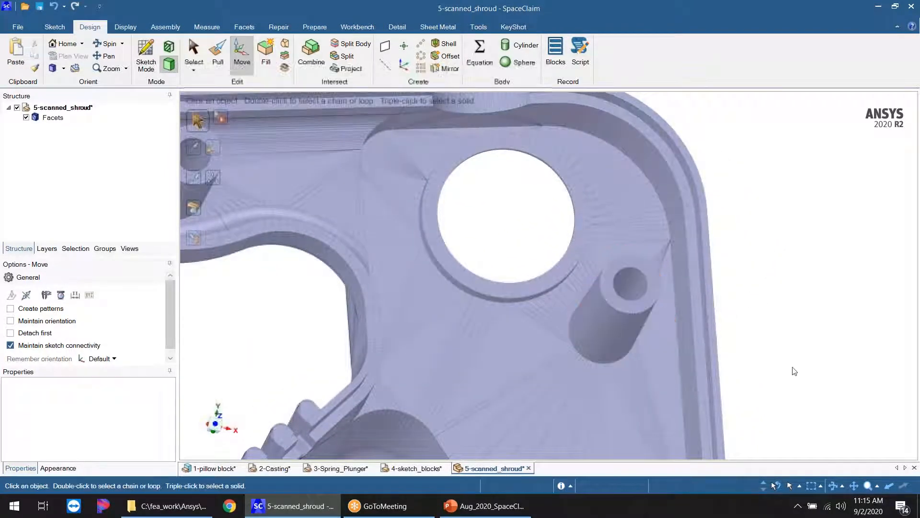
Step: Check the box selection modes and try box-selecting parts of the boss in a more tilted view
click(795, 487)
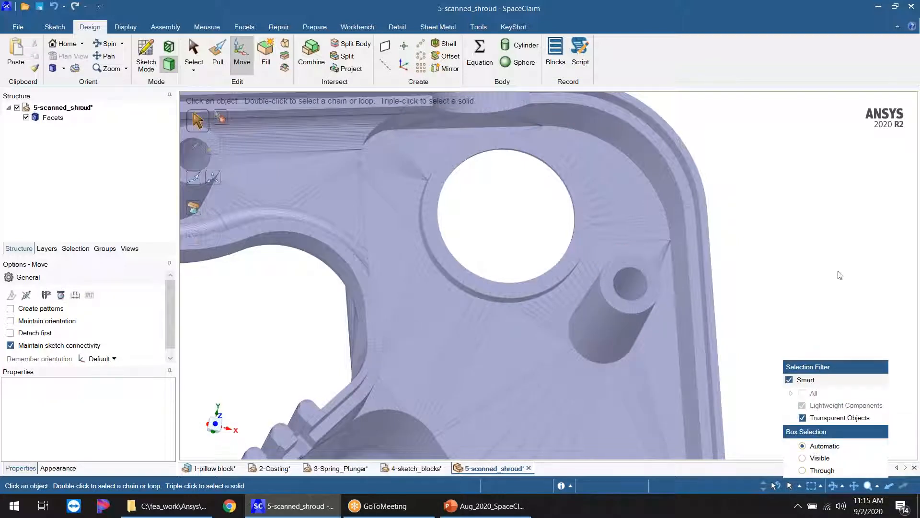
click(611, 297)
mouse_move(831, 250)
middle_down()
mouse_move(806, 277)
mouse_move(838, 237)
middle_up()
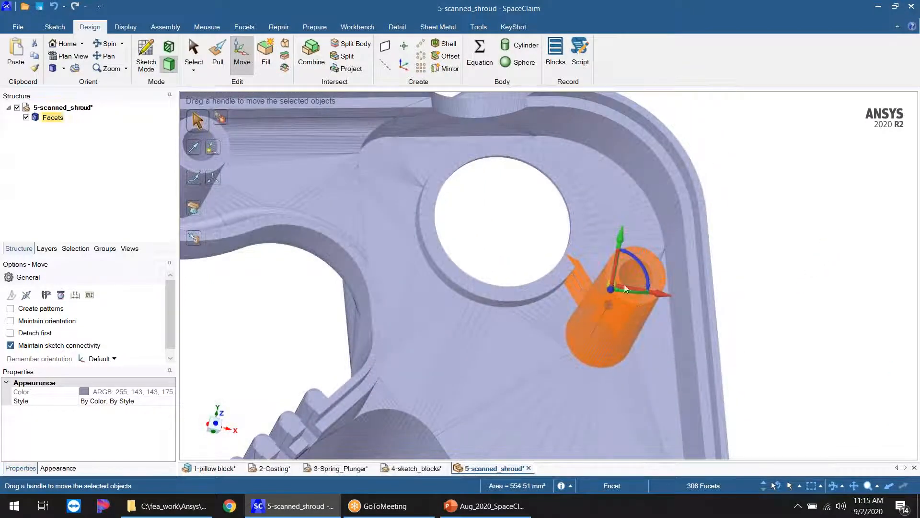
key(Escape)
drag(597, 259, 614, 294)
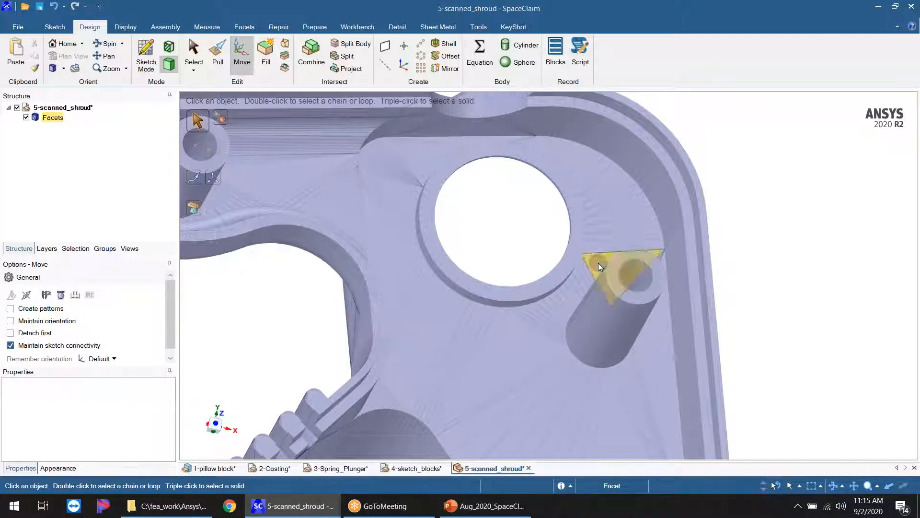
drag(651, 309, 651, 309)
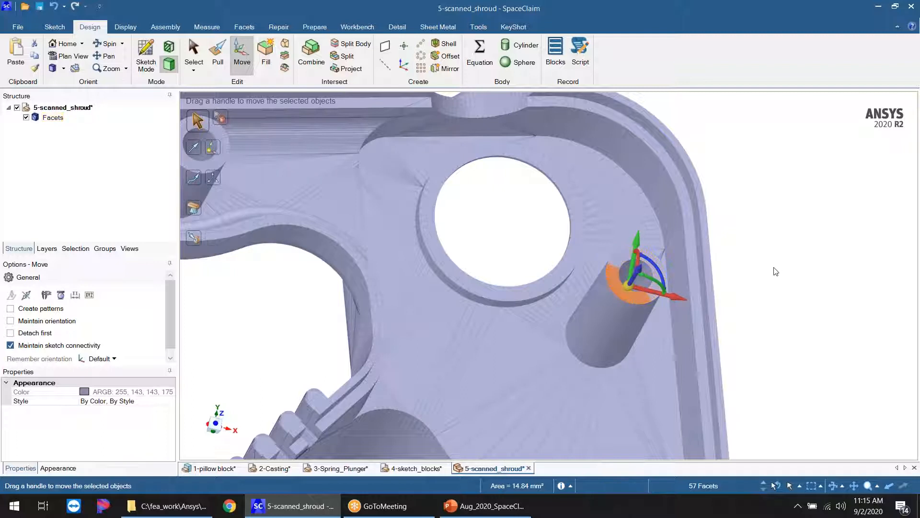
key(Escape)
drag(671, 258, 625, 298)
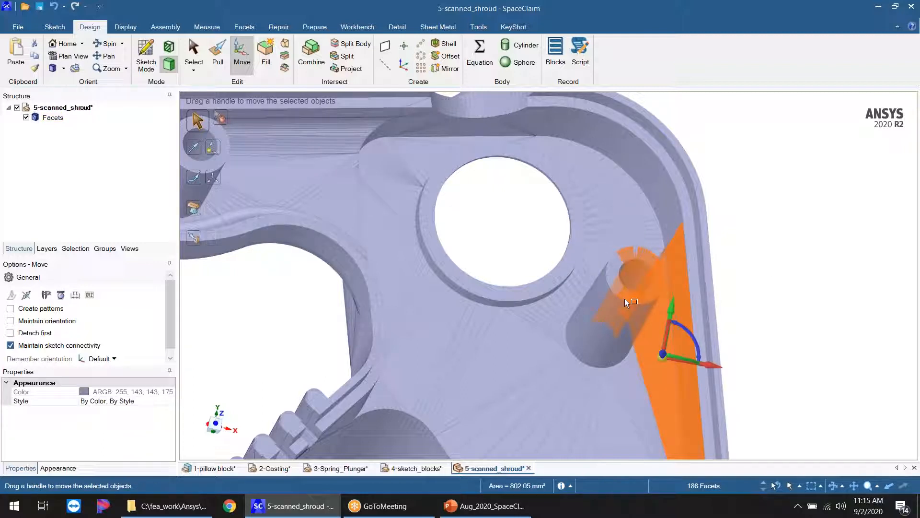
click(756, 280)
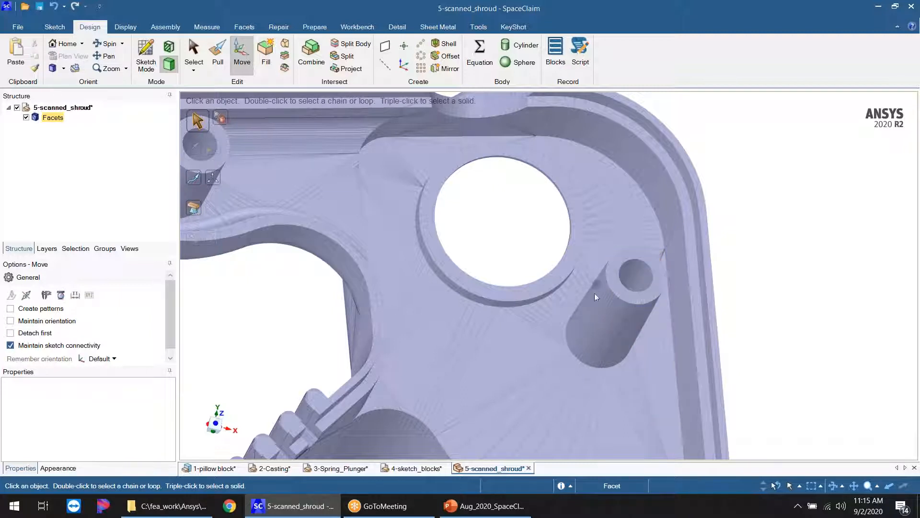
Step: Try a larger box selection around the boss and compare it with the Automatic, Visible and Through options
drag(557, 246, 641, 324)
middle_drag(785, 289, 717, 314)
middle_drag(808, 307, 789, 463)
click(800, 486)
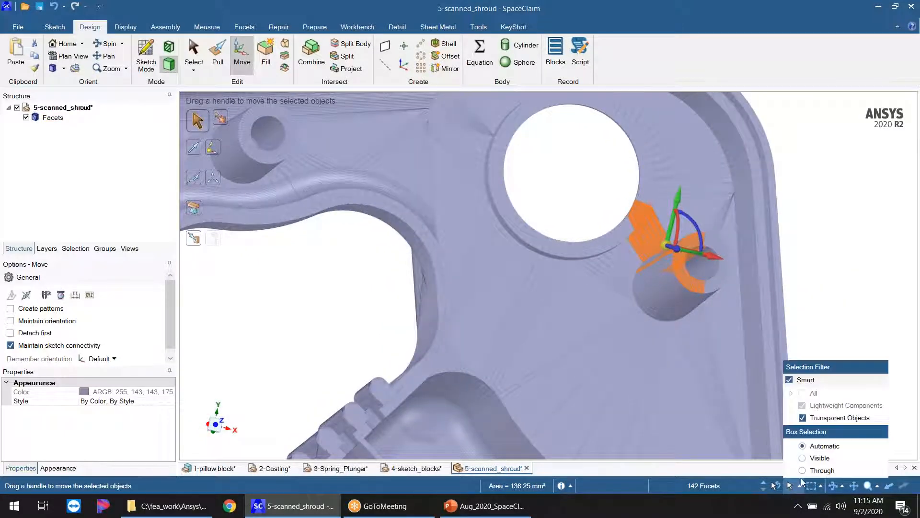
click(861, 279)
Step: Box-select the entire boss beside the large circular hole from a straight overhead view, using the Move tool
scroll(607, 329, down, 3)
scroll(656, 288, up, 4)
middle_drag(733, 314, 708, 324)
drag(585, 254, 704, 382)
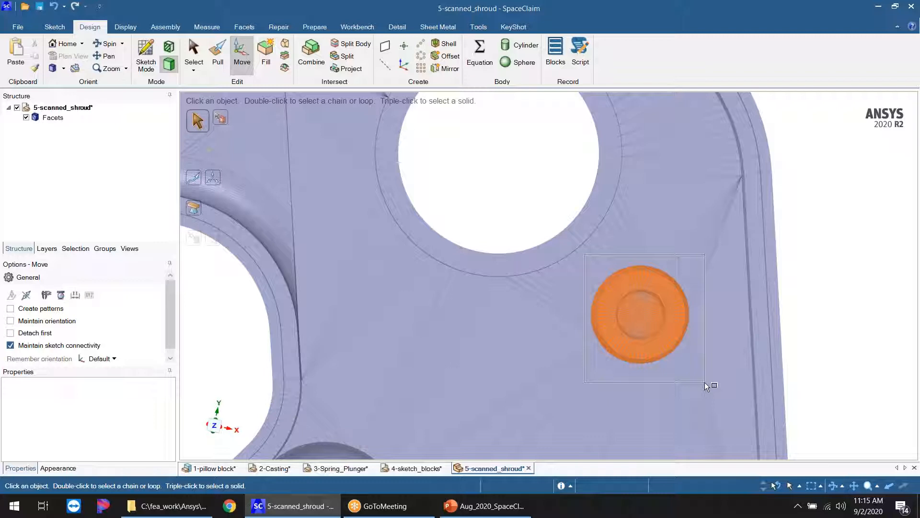
drag(705, 381, 705, 382)
scroll(681, 219, down, 4)
mouse_move(725, 306)
middle_down()
mouse_move(731, 247)
mouse_move(761, 319)
mouse_move(737, 312)
mouse_move(727, 265)
mouse_move(760, 268)
mouse_move(731, 281)
mouse_move(728, 298)
middle_up()
scroll(640, 279, up, 1)
key(v)
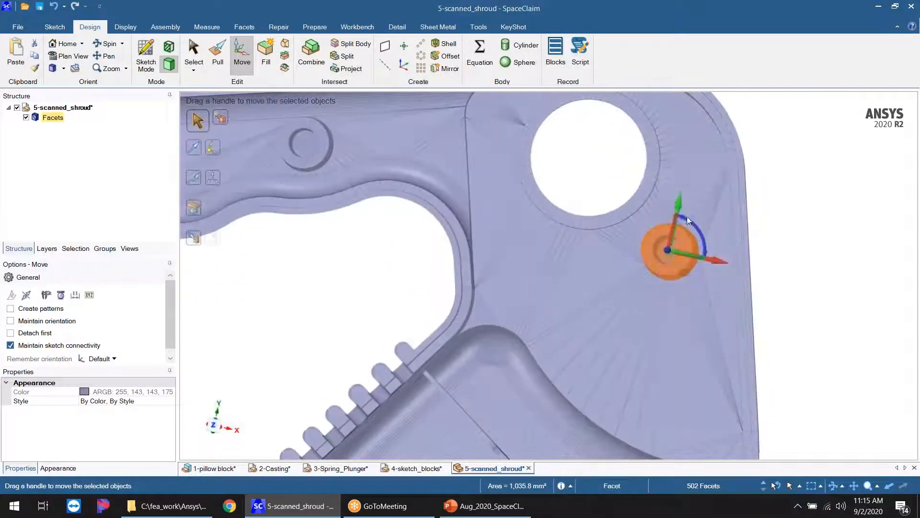
Step: Move the selected boss away from the large circular hole along the Move handle's in-plane axes and inspect its new position
drag(678, 209, 666, 261)
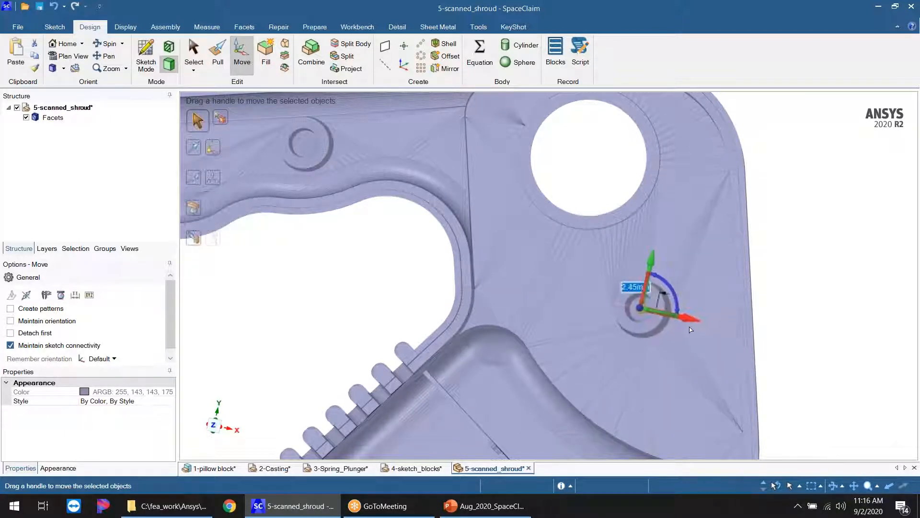
middle_drag(708, 391, 671, 379)
middle_drag(751, 297, 728, 341)
scroll(663, 343, down, 5)
scroll(644, 277, down, 2)
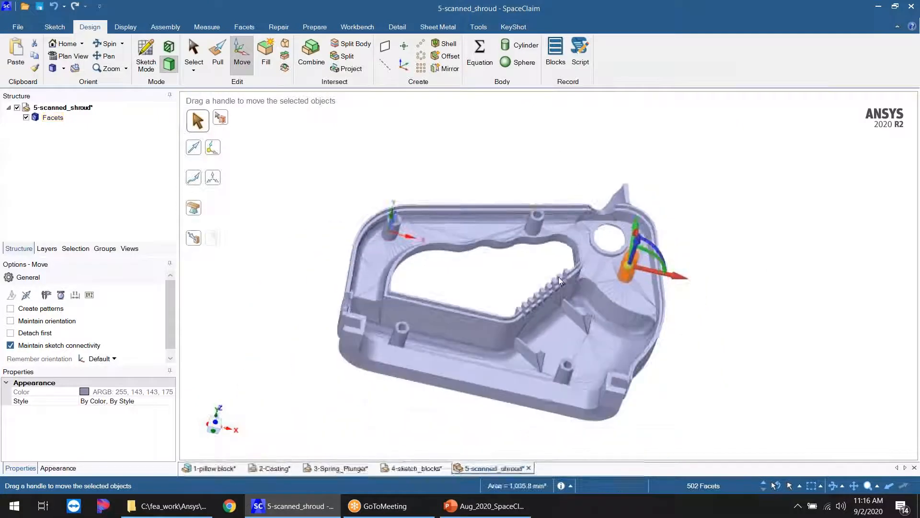
scroll(644, 268, up, 1)
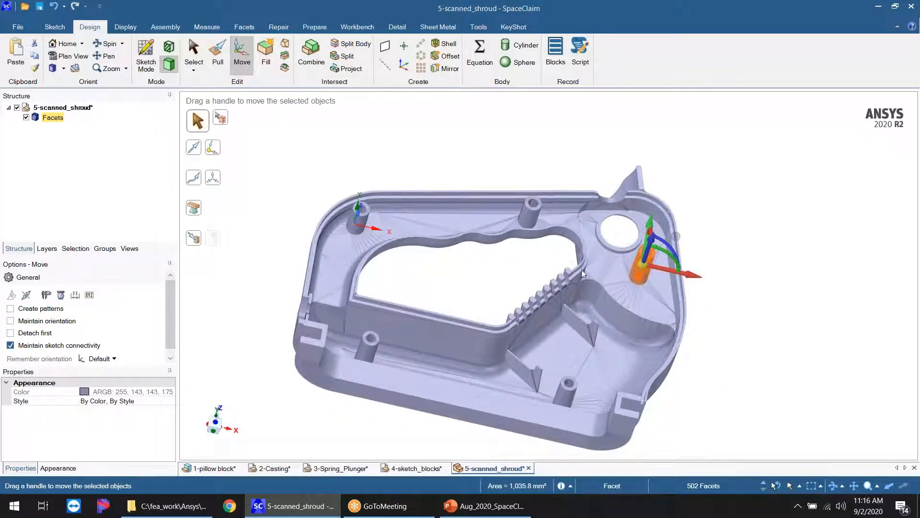
scroll(626, 278, up, 1)
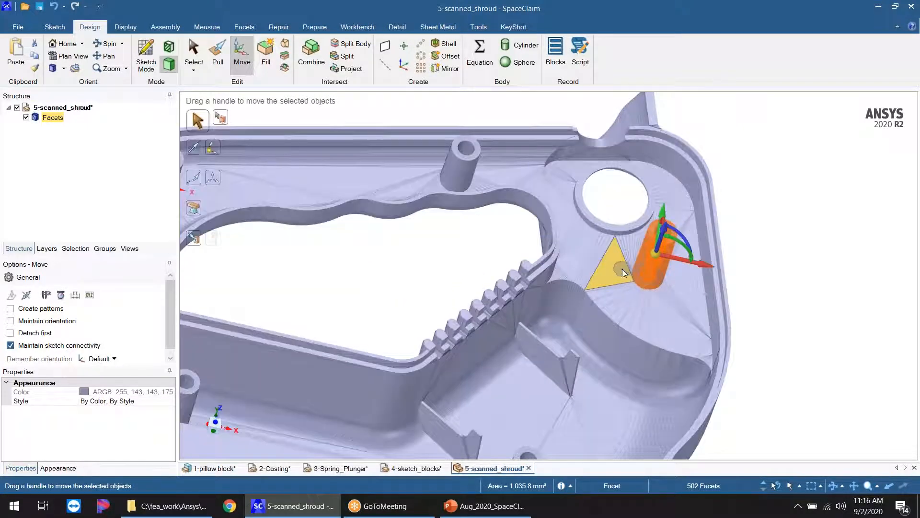
scroll(622, 269, up, 2)
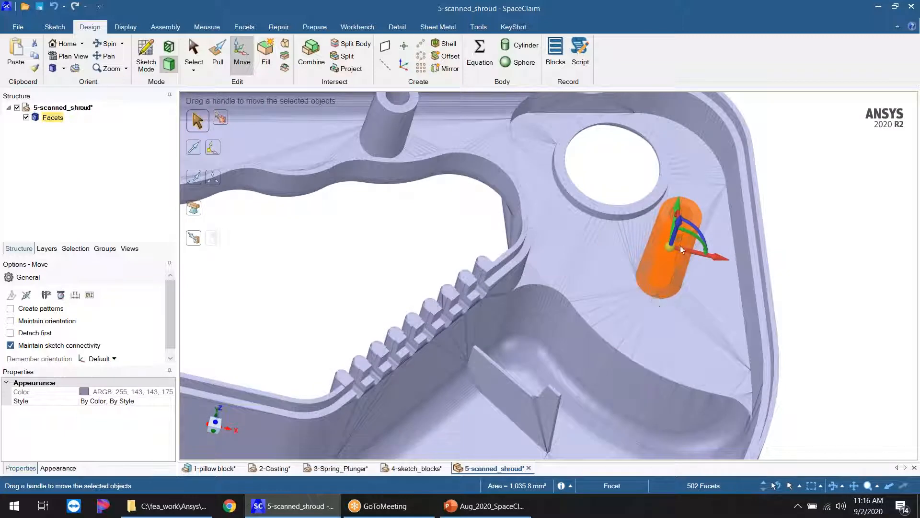
Step: Move the boss back toward the large circular hole along the green Move axis, clear the selection and review the whole shroud
scroll(682, 288, down, 1)
middle_drag(683, 289, 675, 331)
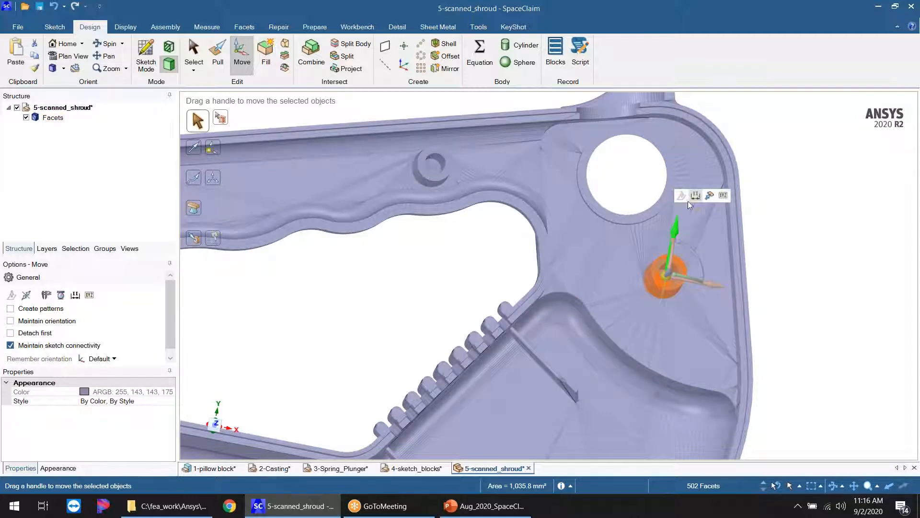
drag(676, 232, 681, 203)
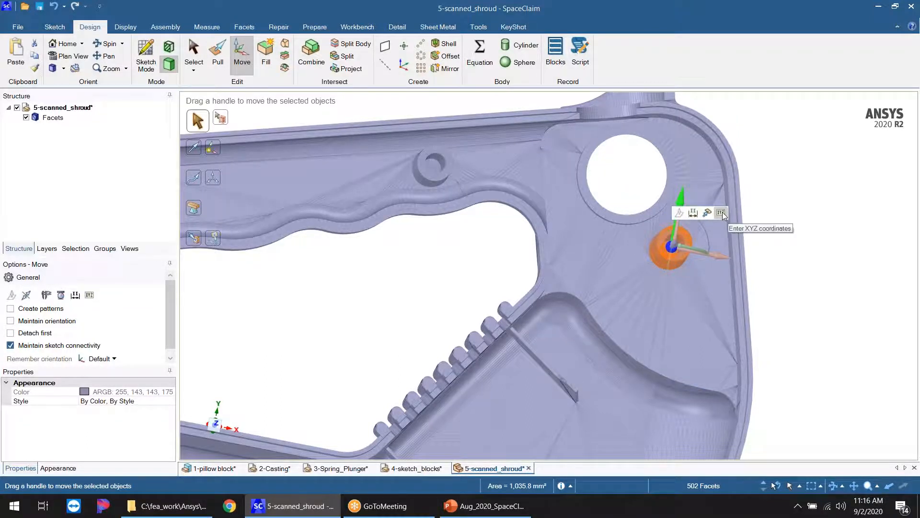
key(Escape)
key(h)
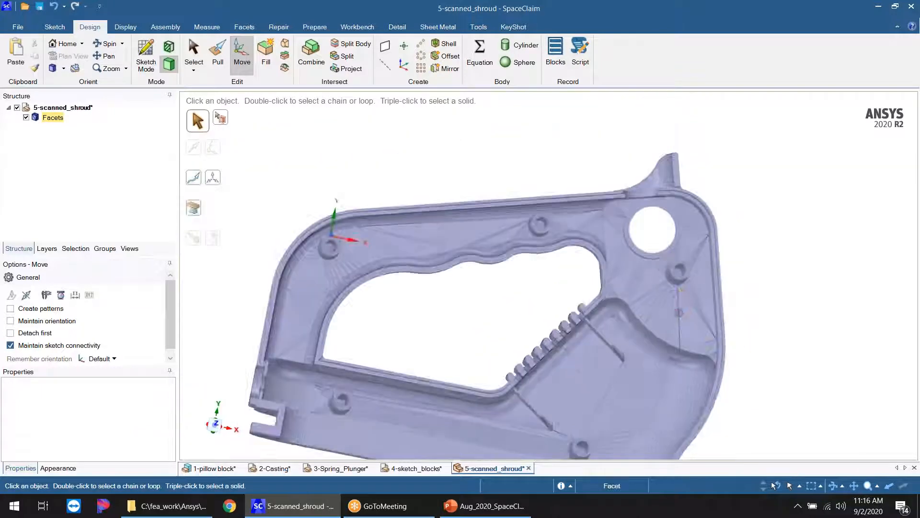
middle_drag(677, 269, 677, 243)
scroll(529, 232, down, 3)
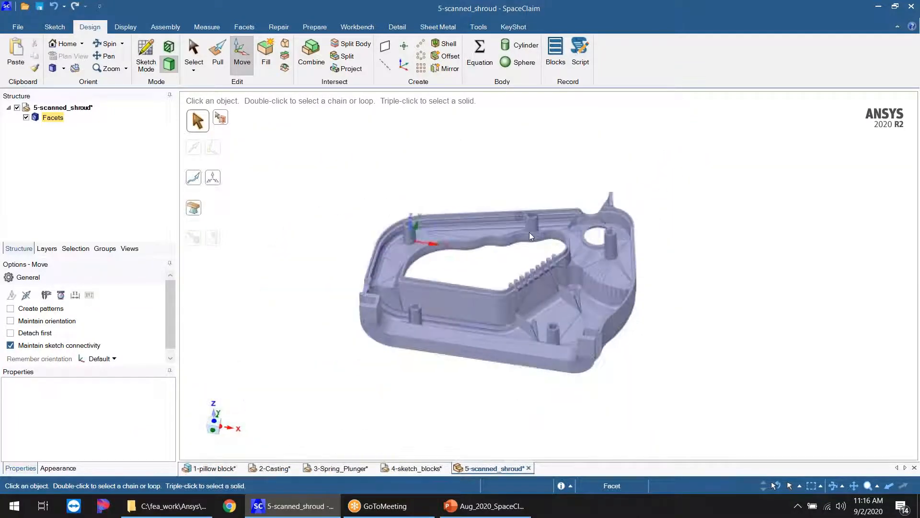
scroll(534, 246, up, 3)
scroll(536, 250, down, 3)
scroll(541, 253, up, 3)
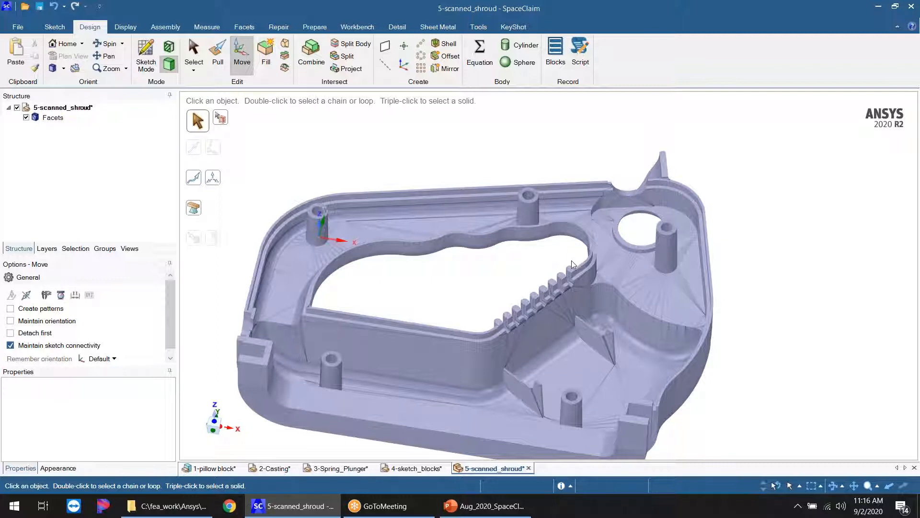
Step: Switch to the Aug_2020_SpaceClaim presentation in PowerPoint and display the overview on slide 7 in Reading View
click(487, 506)
drag(110, 258, 107, 450)
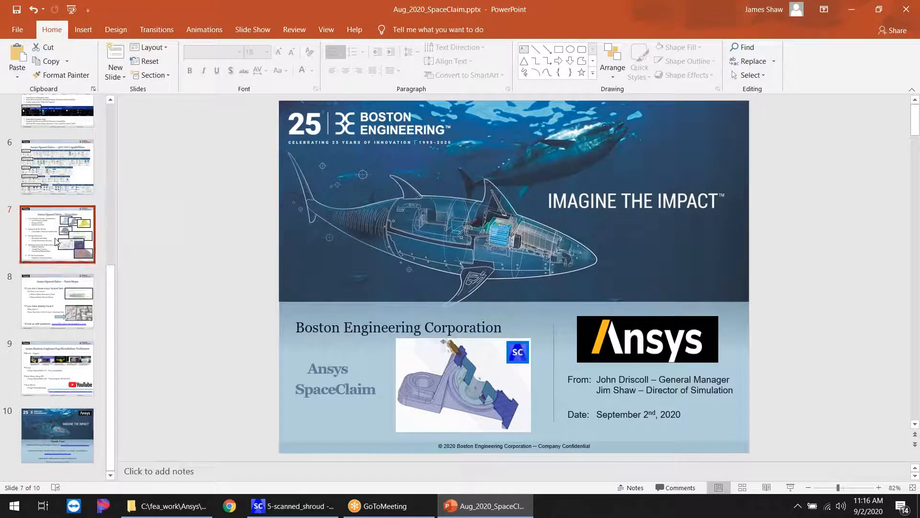
click(58, 250)
click(762, 488)
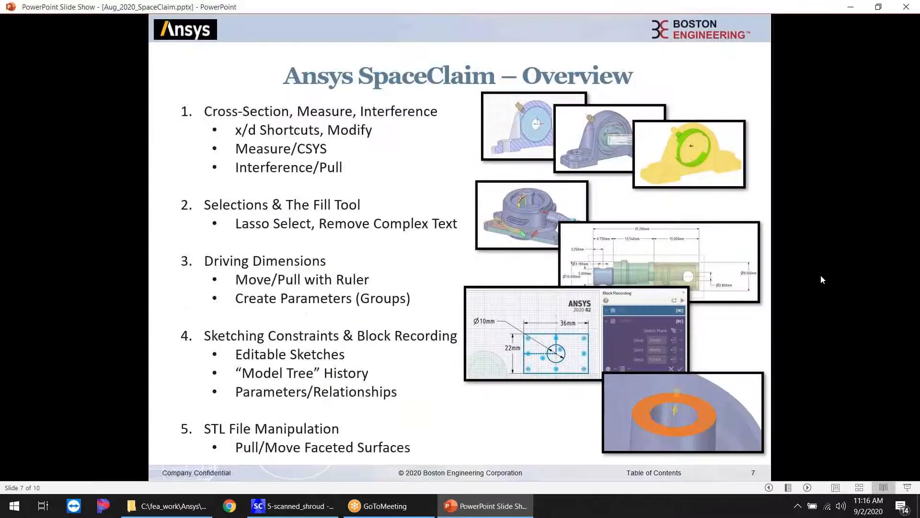